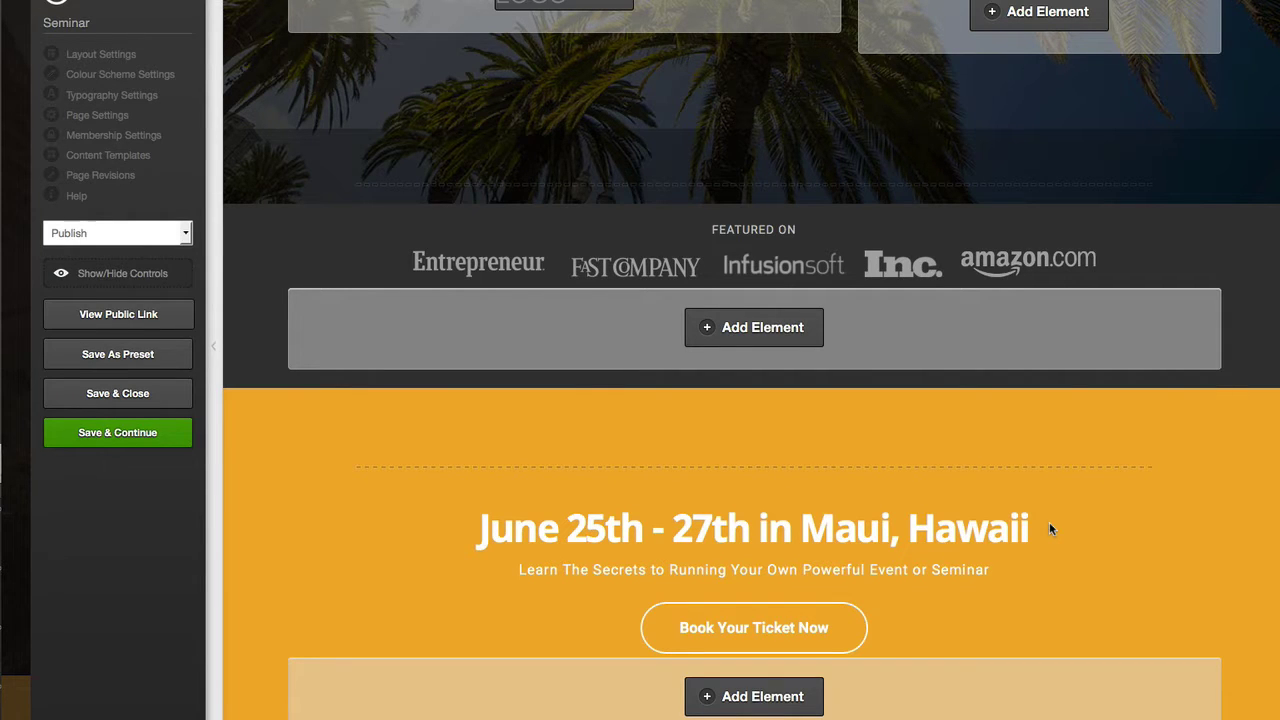
Step: Add a new element below the Featured On logos, searching for "scro" and choosing Scroll Enhancer
{"action": "left_click", "coordinate": [755, 333]}
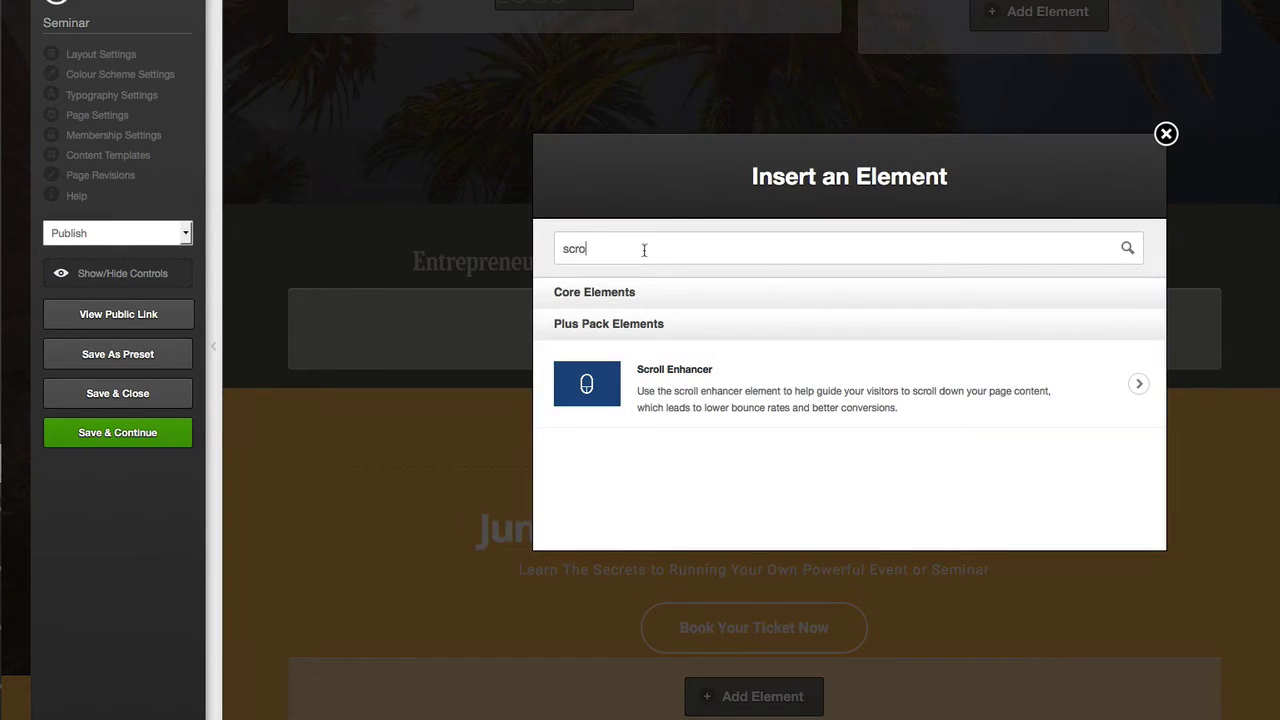
{"action": "double_click", "coordinate": [645, 246]}
{"action": "type", "text": "scr"}
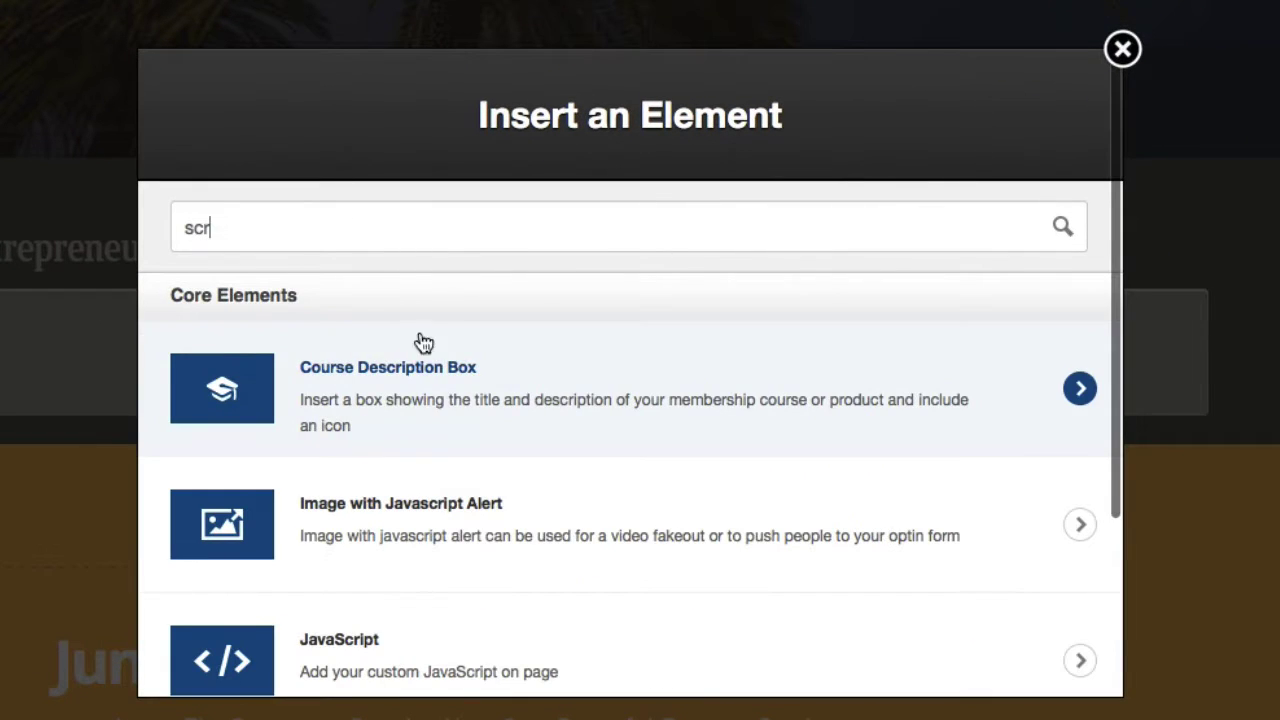
{"action": "type", "text": "o"}
{"action": "left_click", "coordinate": [460, 409]}
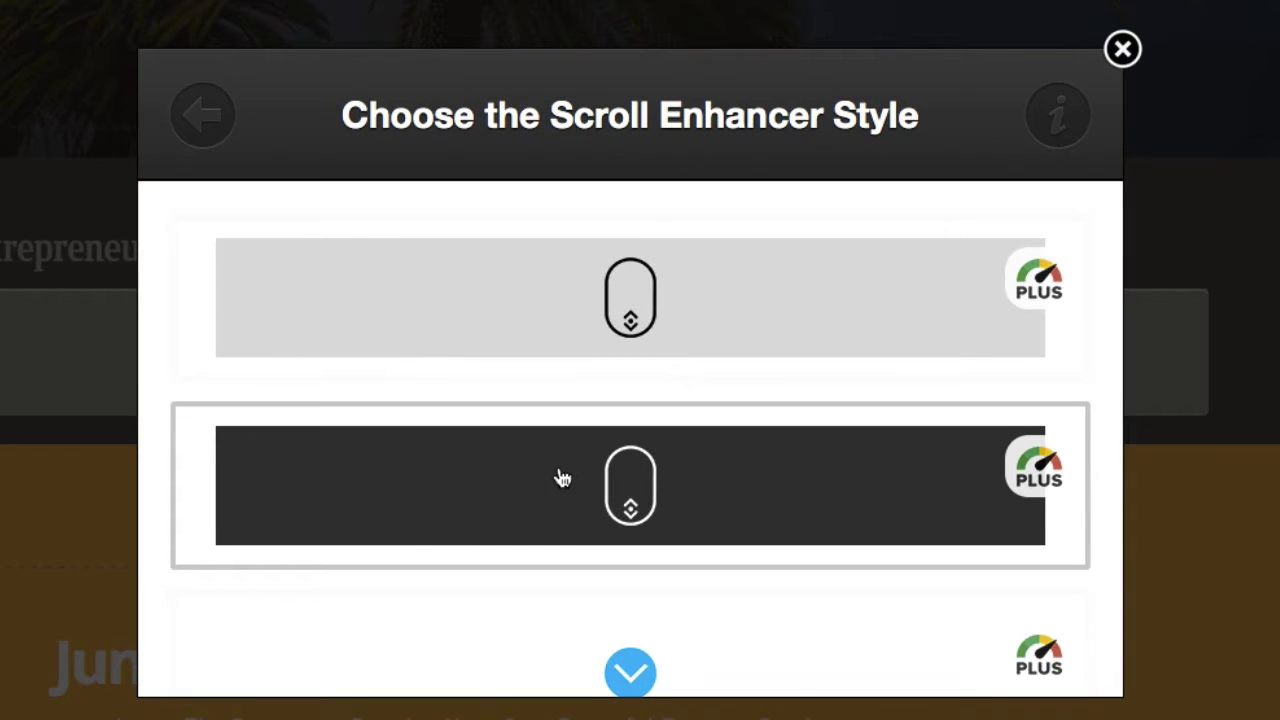
Step: Look through the Scroll Enhancer styles and choose the white mouse outline on the dark background
{"action": "scroll", "coordinate": [560, 477], "scroll_direction": "down", "scroll_amount": 3}
{"action": "scroll", "coordinate": [562, 477], "scroll_direction": "down", "scroll_amount": 10}
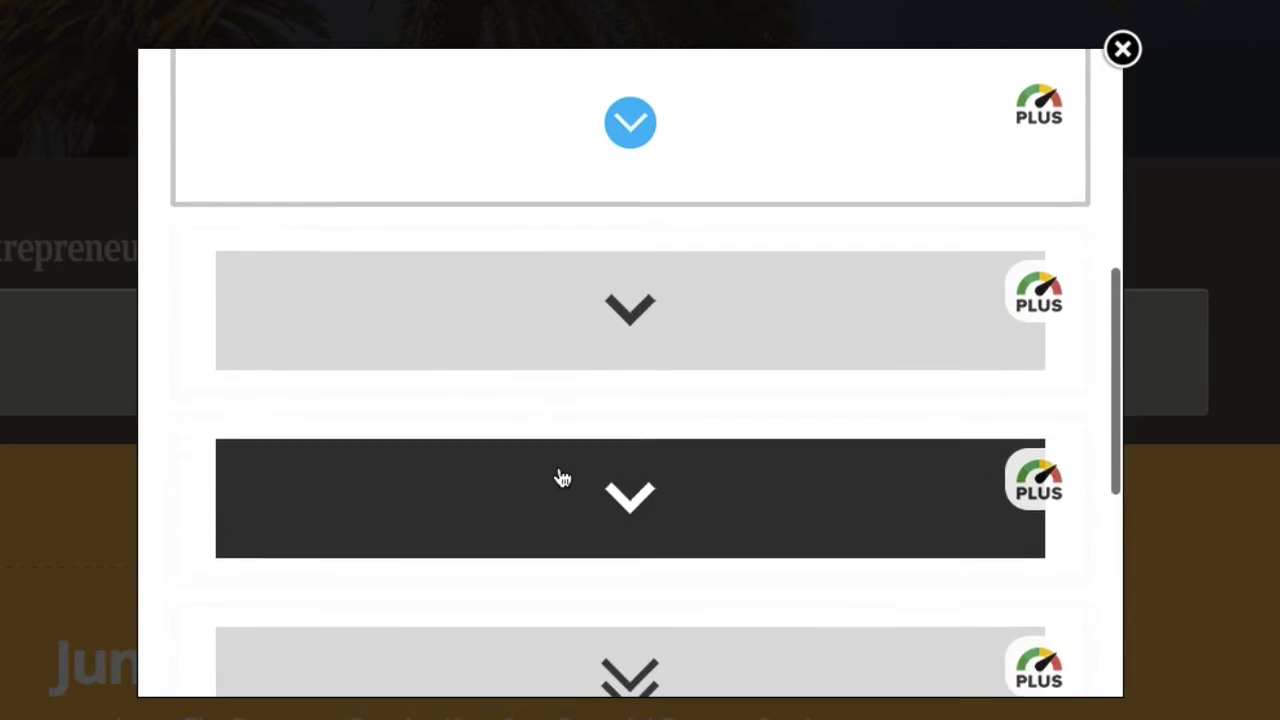
{"action": "scroll", "coordinate": [562, 477], "scroll_direction": "down", "scroll_amount": 4}
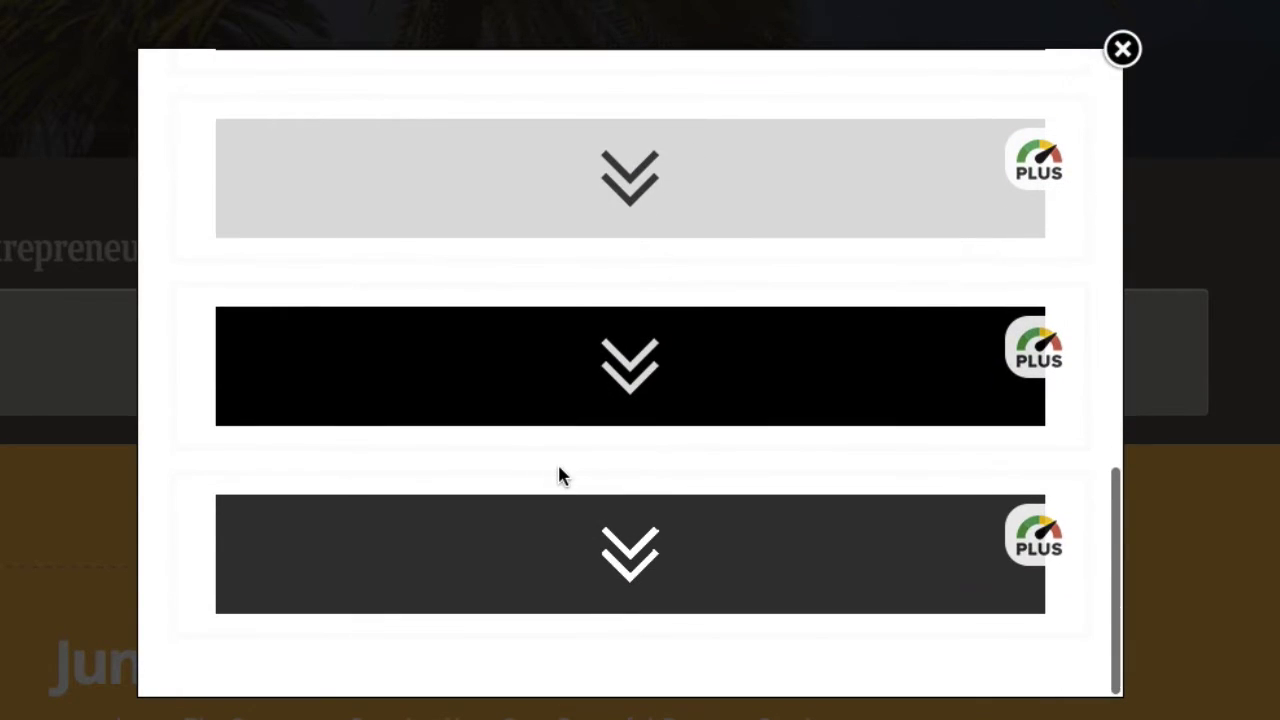
{"action": "scroll", "coordinate": [560, 477], "scroll_direction": "up", "scroll_amount": 15}
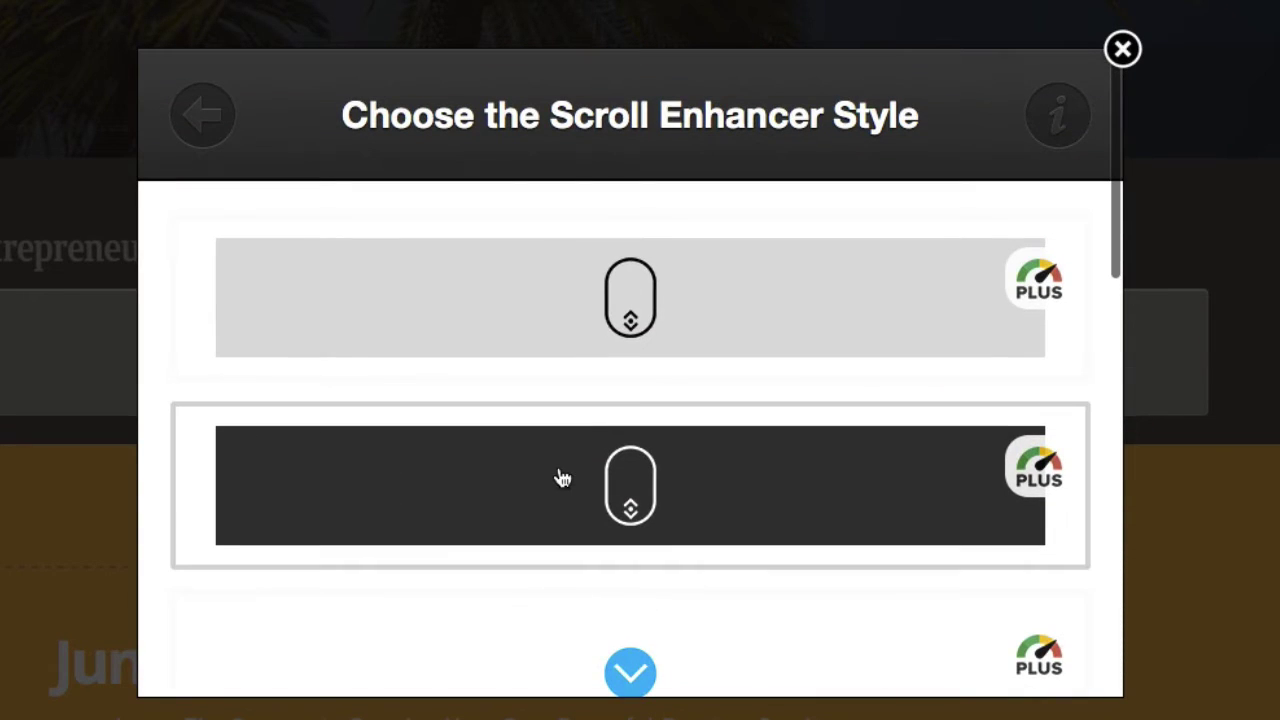
{"action": "left_click", "coordinate": [643, 495]}
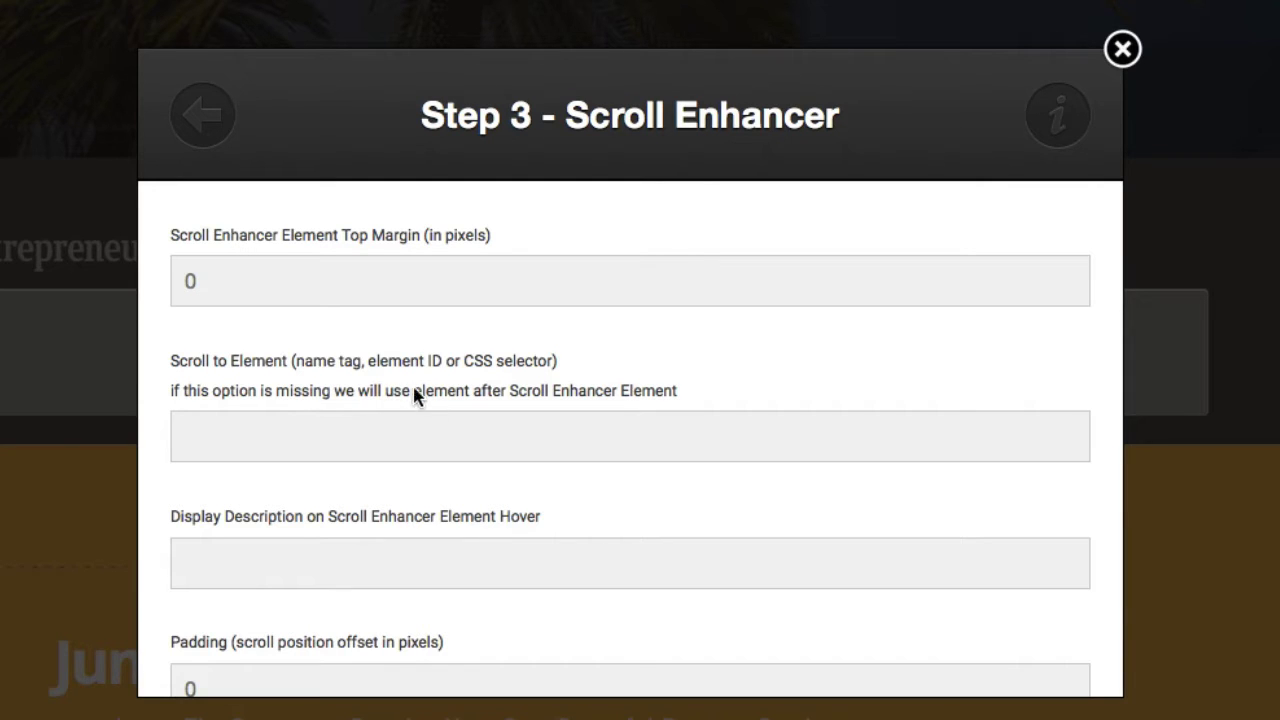
Step: Examine the Scroll Enhancer's target element, hover description, padding and speed settings and its Scroll Effect options
{"action": "scroll", "coordinate": [394, 421], "scroll_direction": "down", "scroll_amount": 1}
{"action": "left_click", "coordinate": [388, 406]}
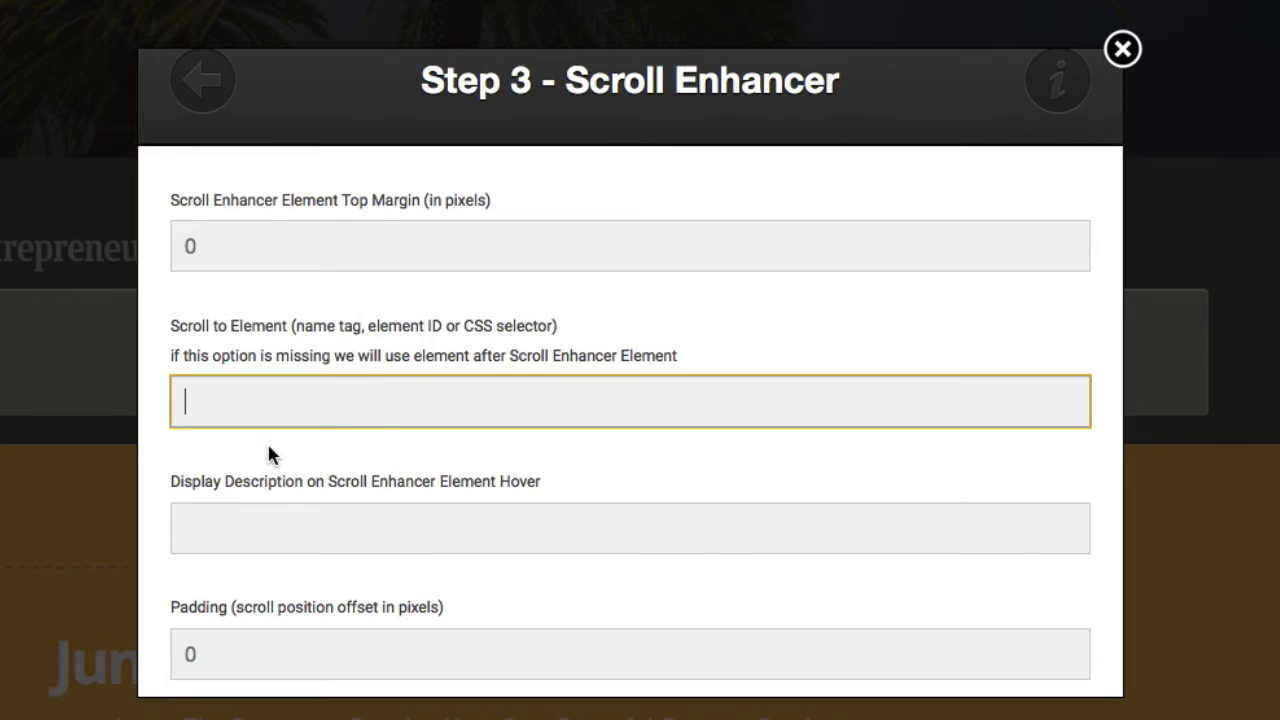
{"action": "scroll", "coordinate": [268, 450], "scroll_direction": "down", "scroll_amount": 2}
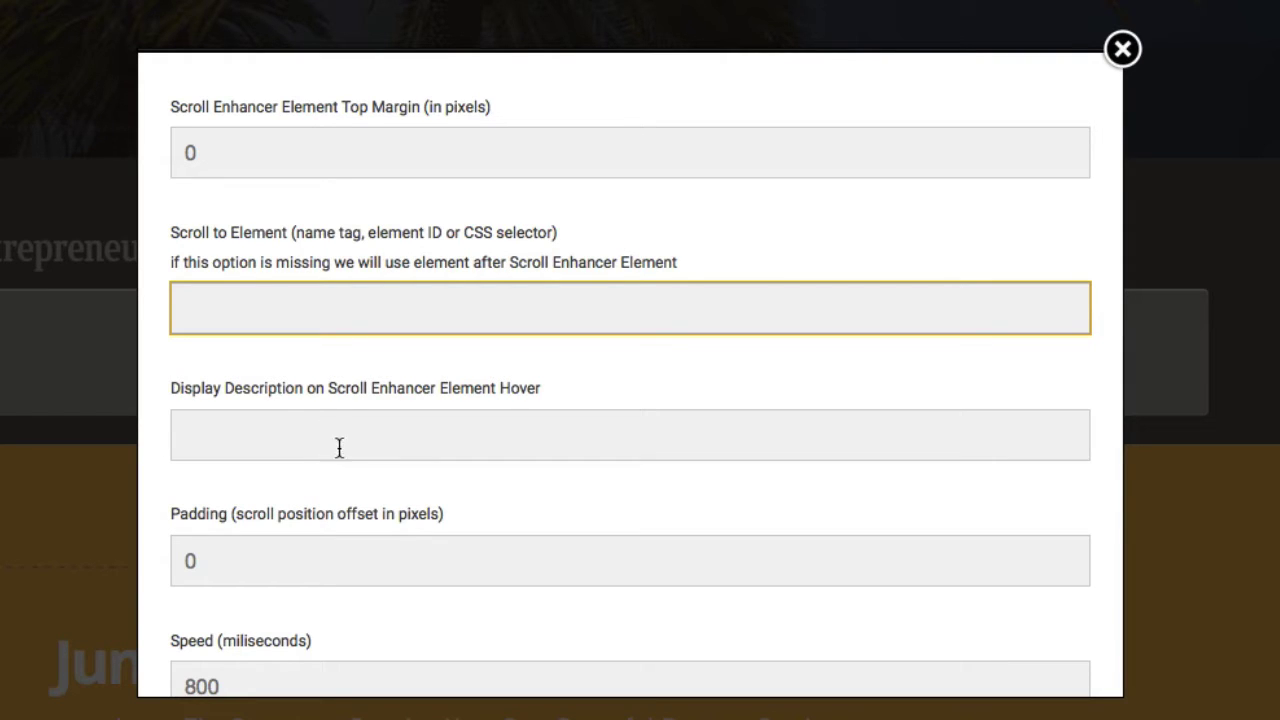
{"action": "scroll", "coordinate": [323, 470], "scroll_direction": "down", "scroll_amount": 3}
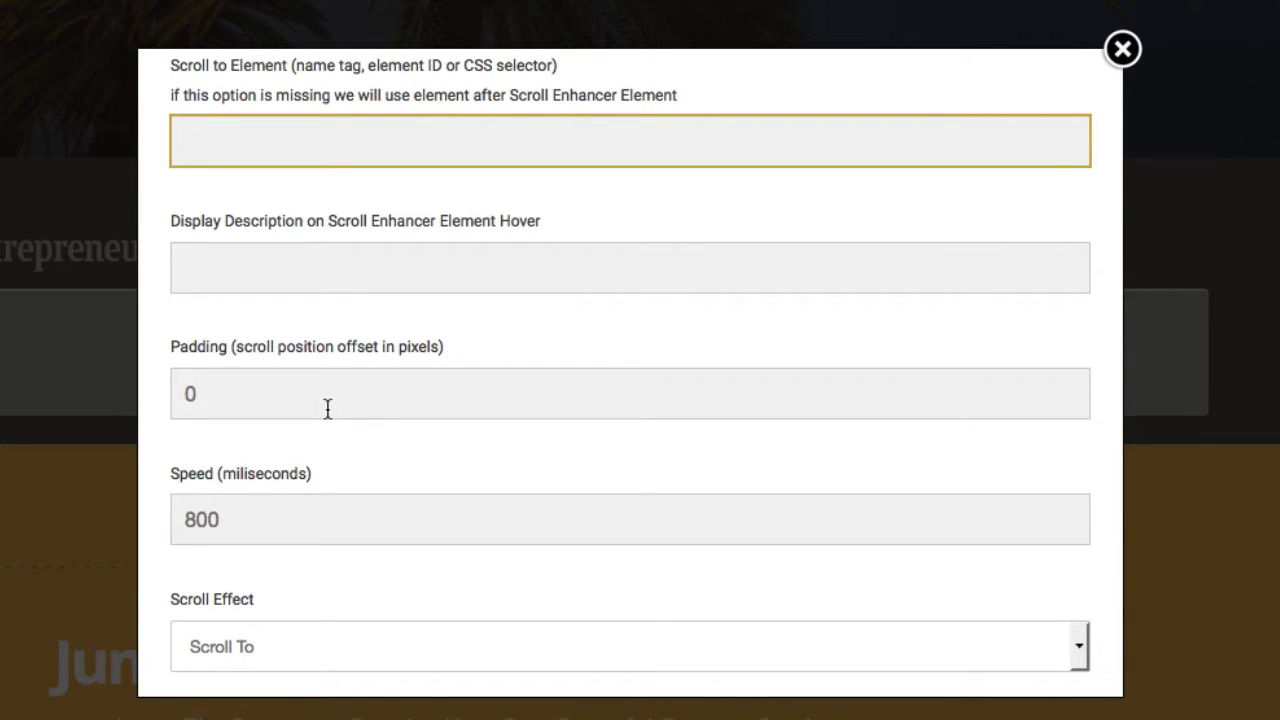
{"action": "scroll", "coordinate": [326, 408], "scroll_direction": "down", "scroll_amount": 2}
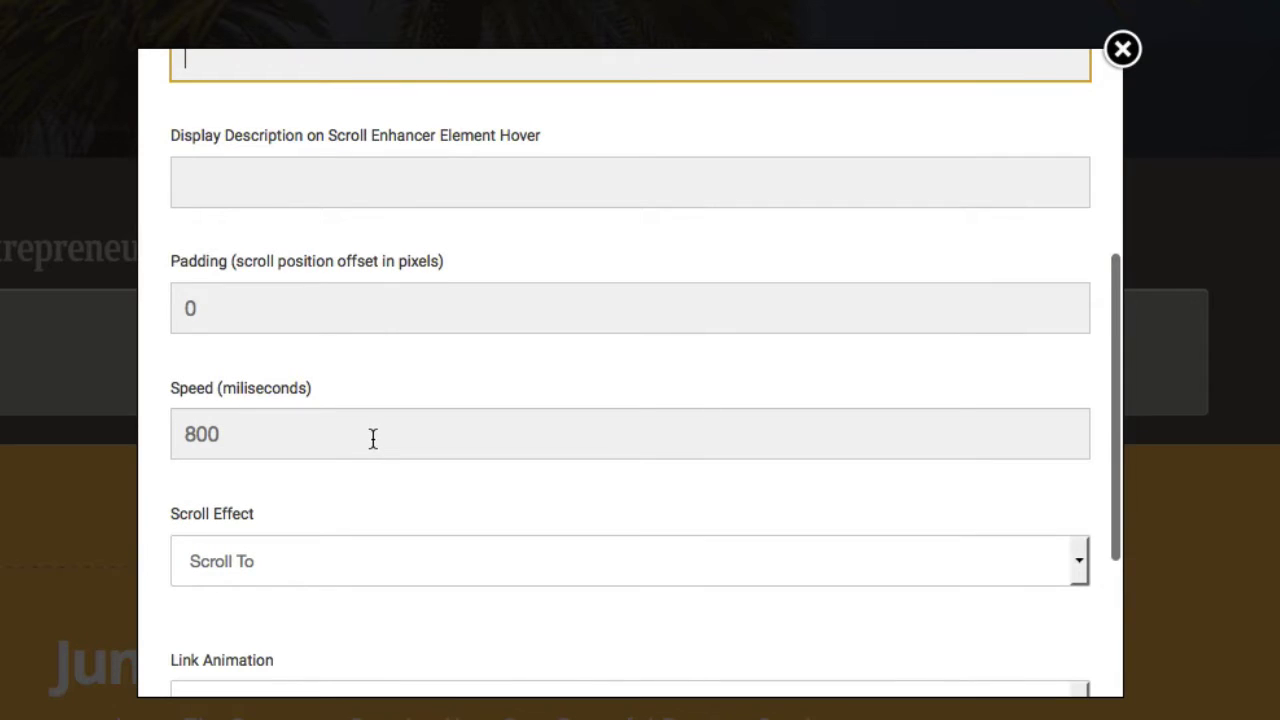
{"action": "scroll", "coordinate": [372, 440], "scroll_direction": "down", "scroll_amount": 3}
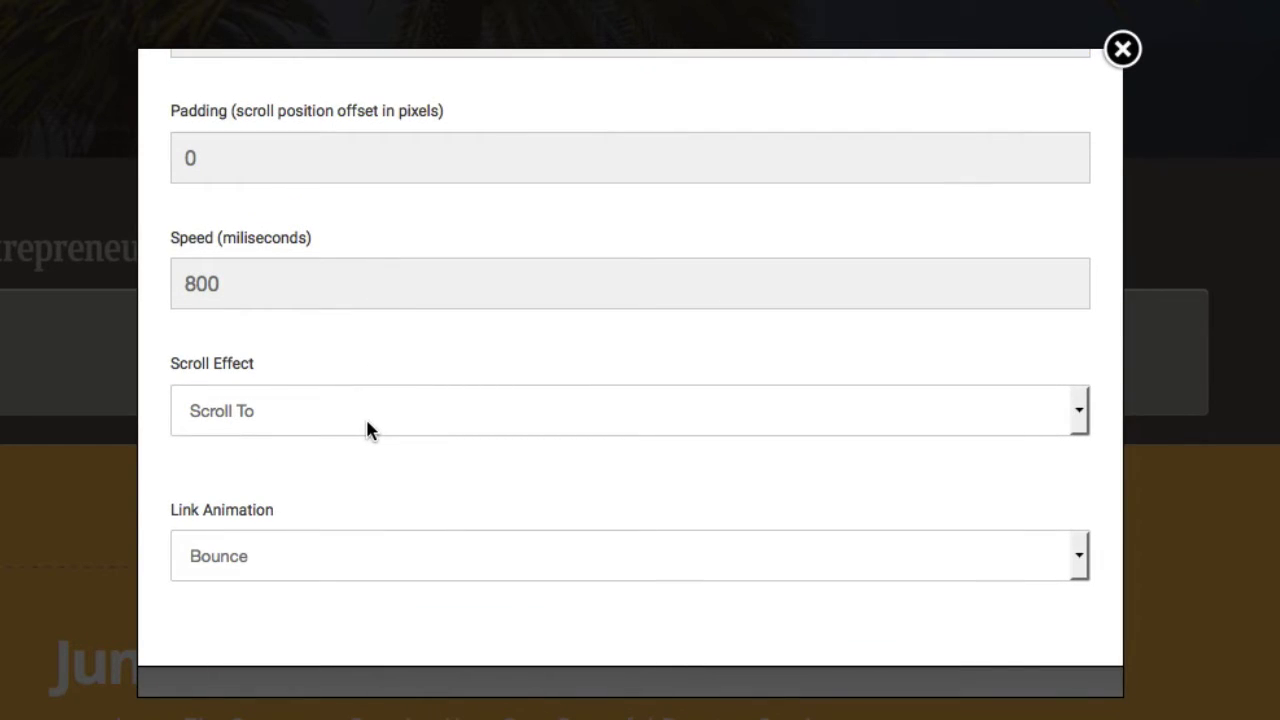
{"action": "left_click", "coordinate": [367, 422]}
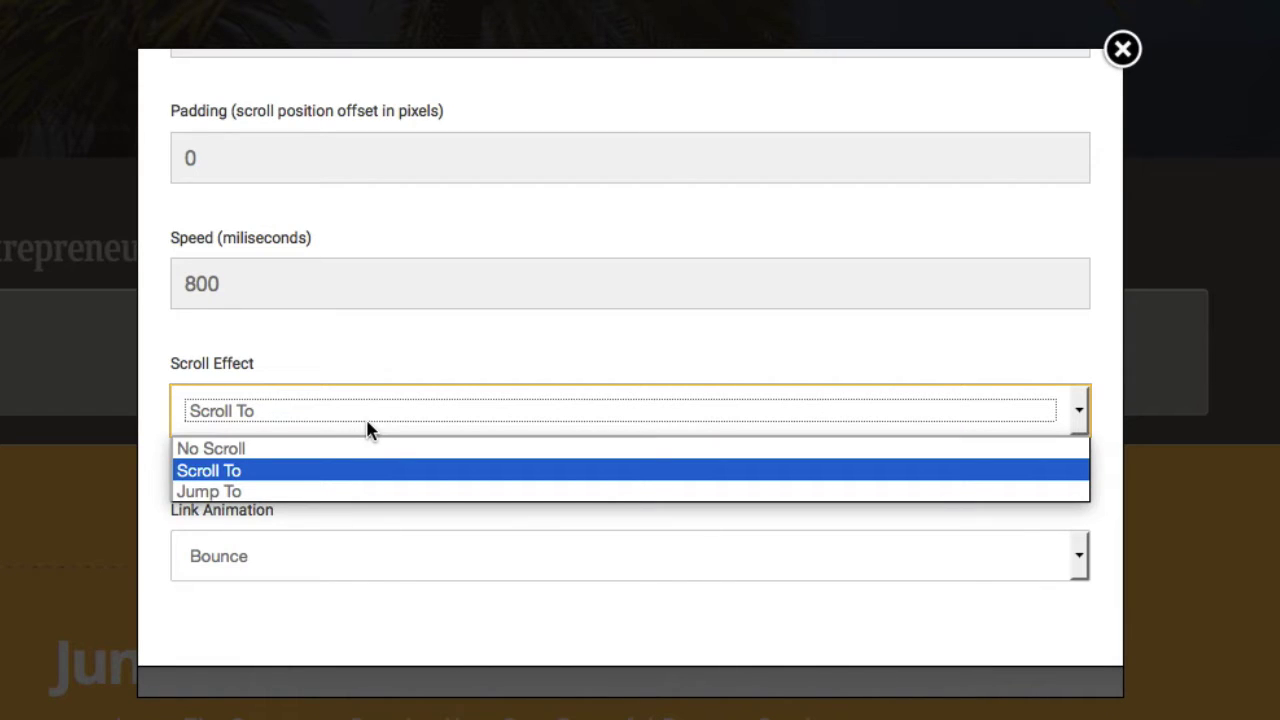
{"action": "left_click", "coordinate": [474, 338]}
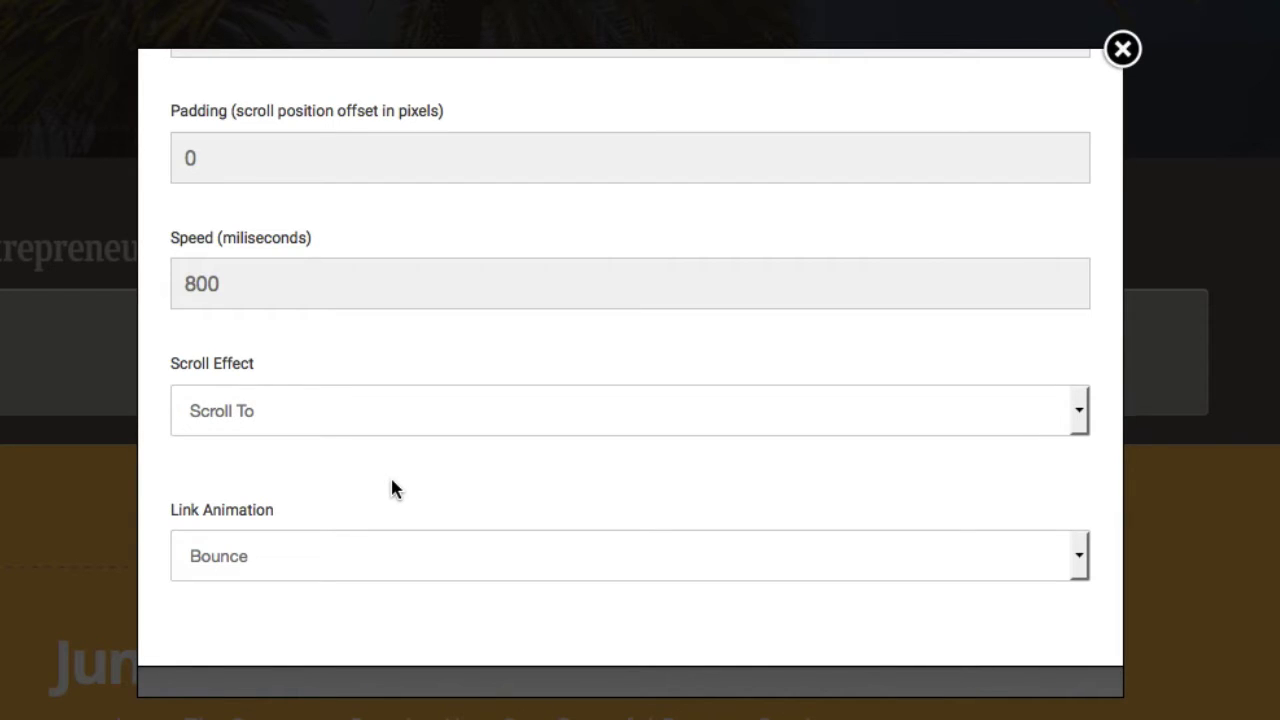
Step: Check the Link Animation choices, keep Bounce, and insert the Scroll Enhancer below the Featured On logos
{"action": "scroll", "coordinate": [380, 493], "scroll_direction": "down", "scroll_amount": 1}
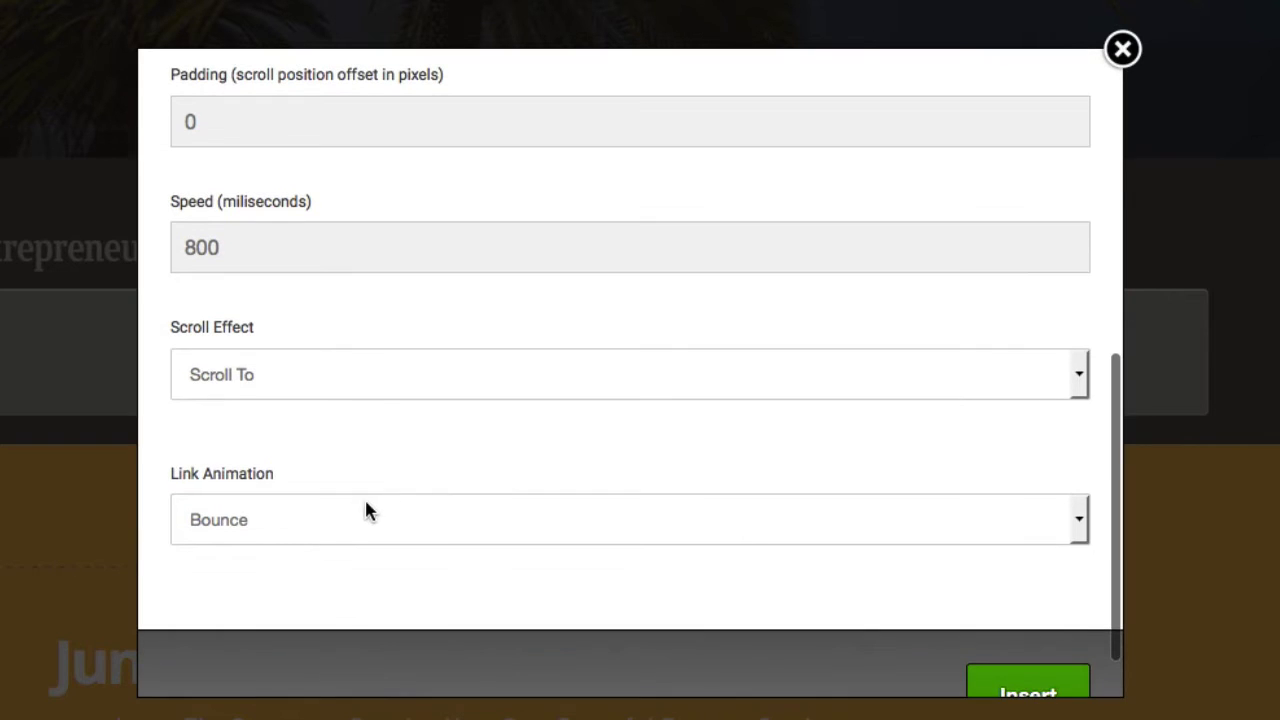
{"action": "left_click", "coordinate": [349, 517]}
{"action": "scroll", "coordinate": [290, 668], "scroll_direction": "down", "scroll_amount": 2}
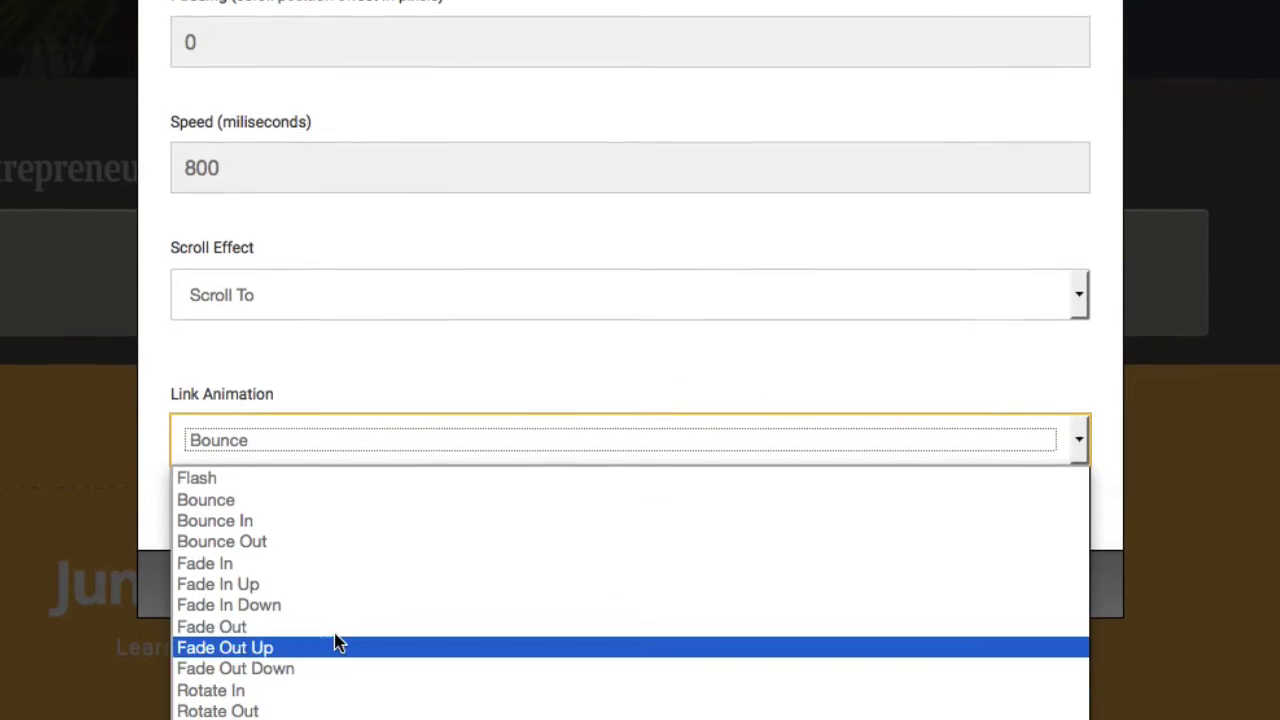
{"action": "left_click", "coordinate": [416, 340]}
{"action": "left_click", "coordinate": [420, 337]}
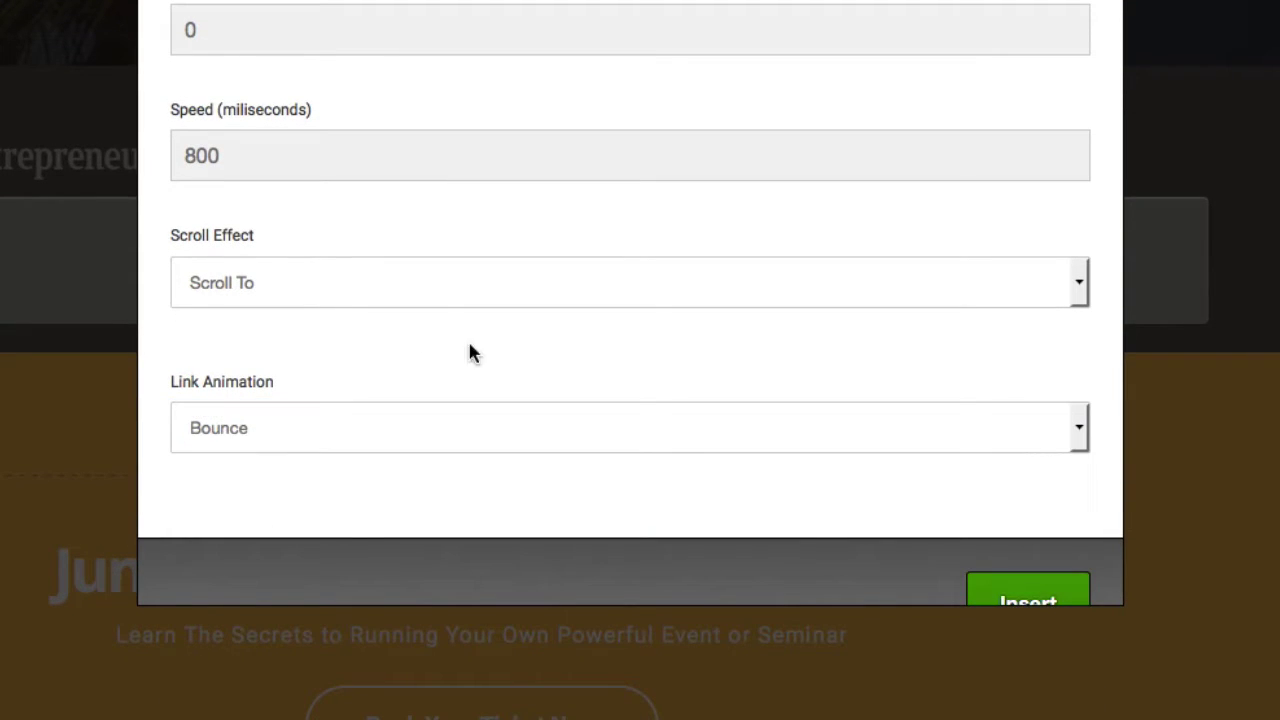
{"action": "scroll", "coordinate": [500, 350], "scroll_direction": "down", "scroll_amount": 1}
{"action": "left_click", "coordinate": [1006, 563]}
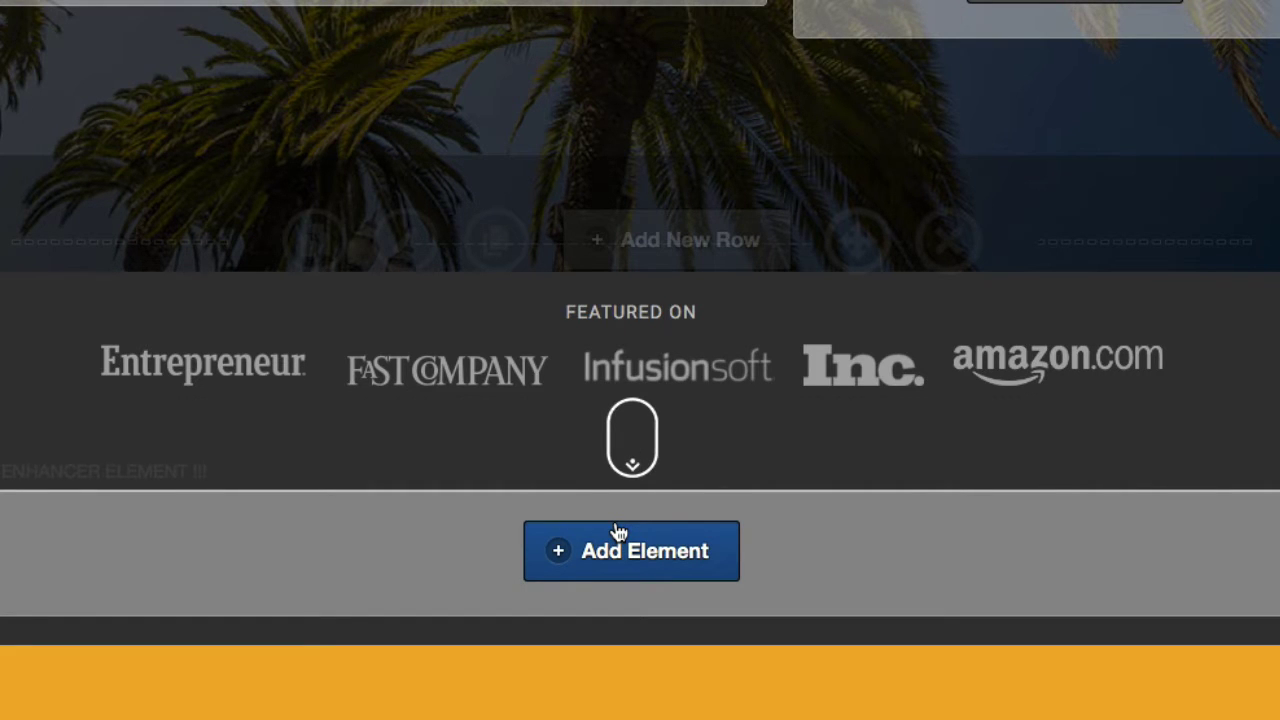
Step: Examine the element class in the advanced options of the "Agenda: What's On The Schedule?" headline, and close them
{"action": "scroll", "coordinate": [616, 526], "scroll_direction": "down", "scroll_amount": 15}
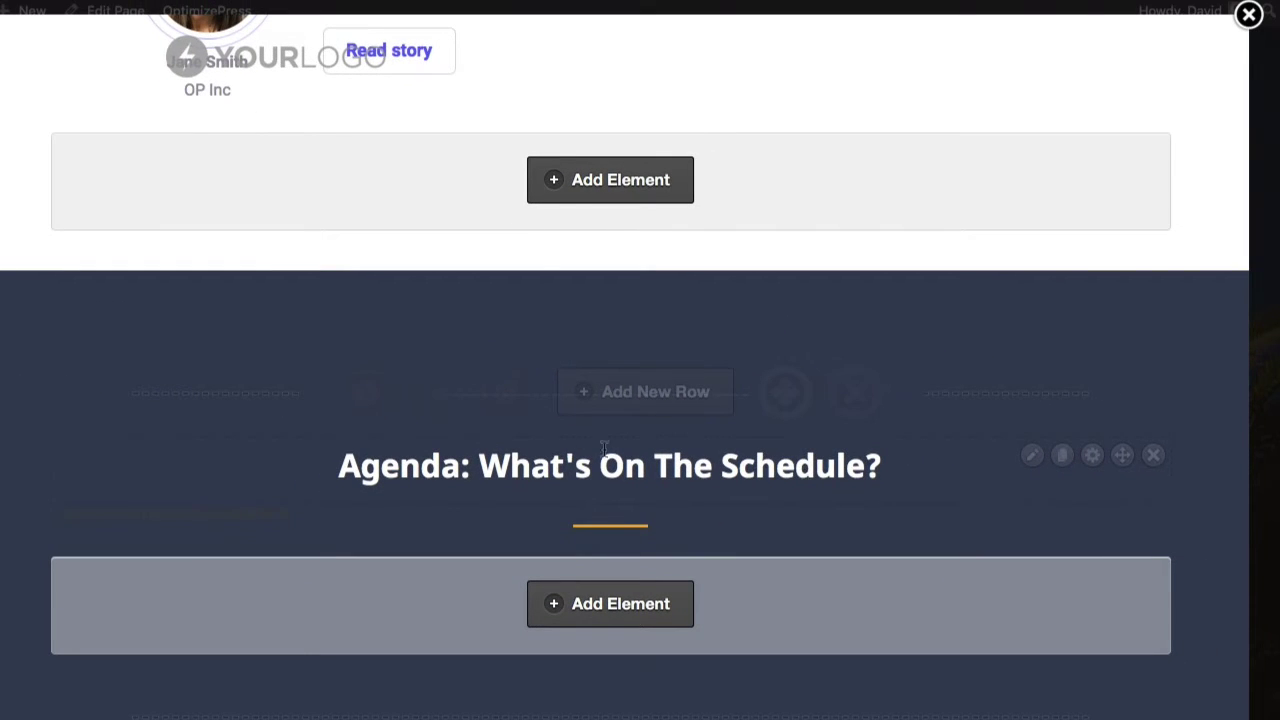
{"action": "left_click", "coordinate": [1093, 456]}
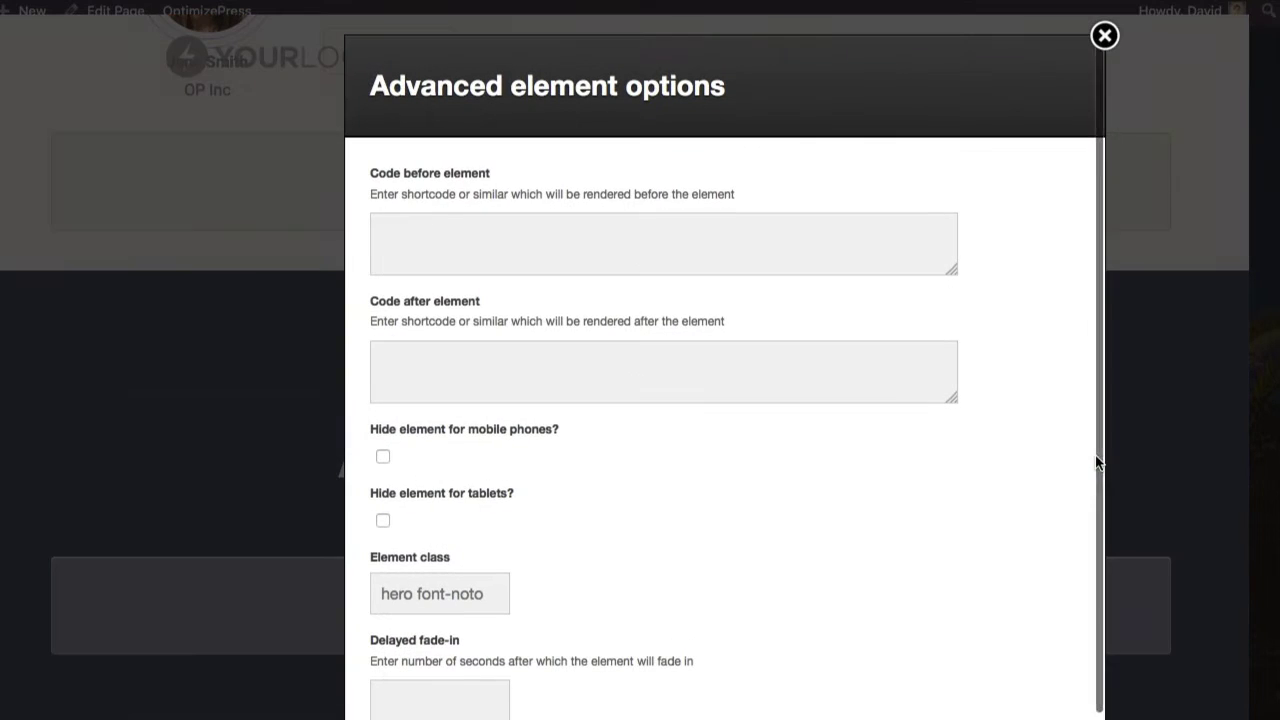
{"action": "left_click", "coordinate": [489, 594]}
{"action": "left_click_drag", "start_coordinate": [489, 594], "coordinate": [360, 591]}
{"action": "left_click", "coordinate": [420, 596]}
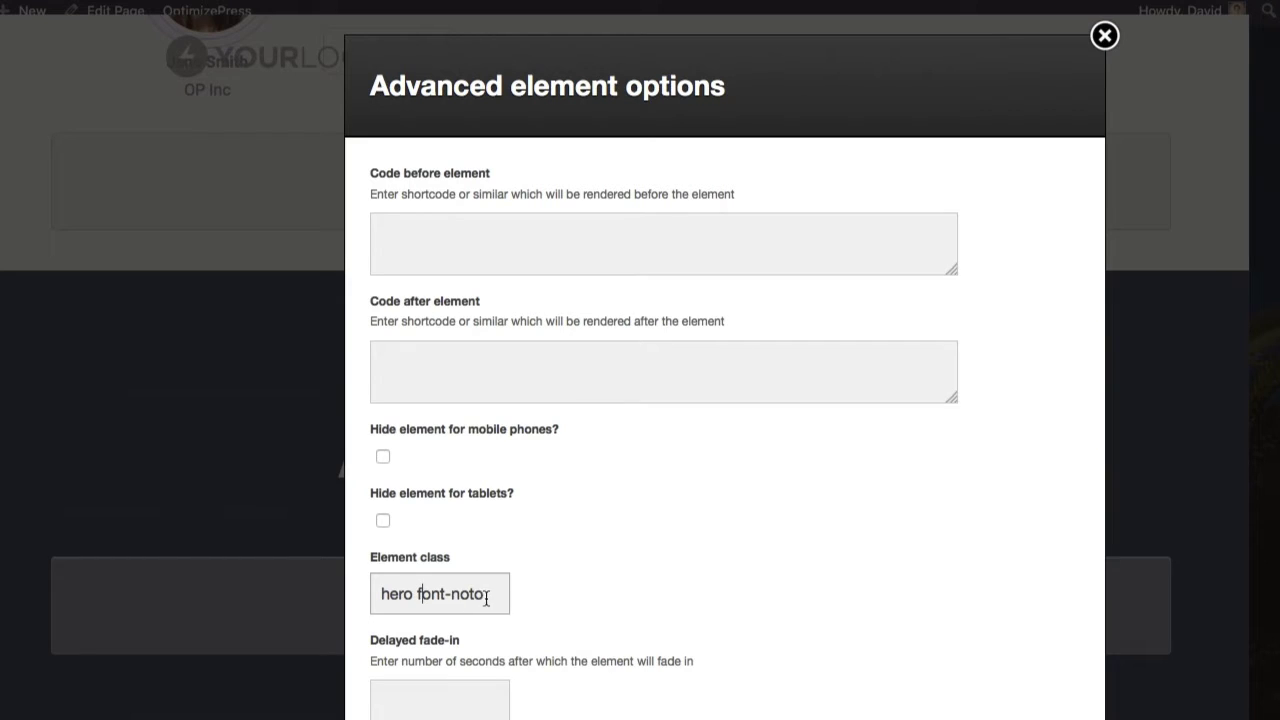
{"action": "triple_click", "coordinate": [486, 594]}
{"action": "left_click", "coordinate": [591, 595]}
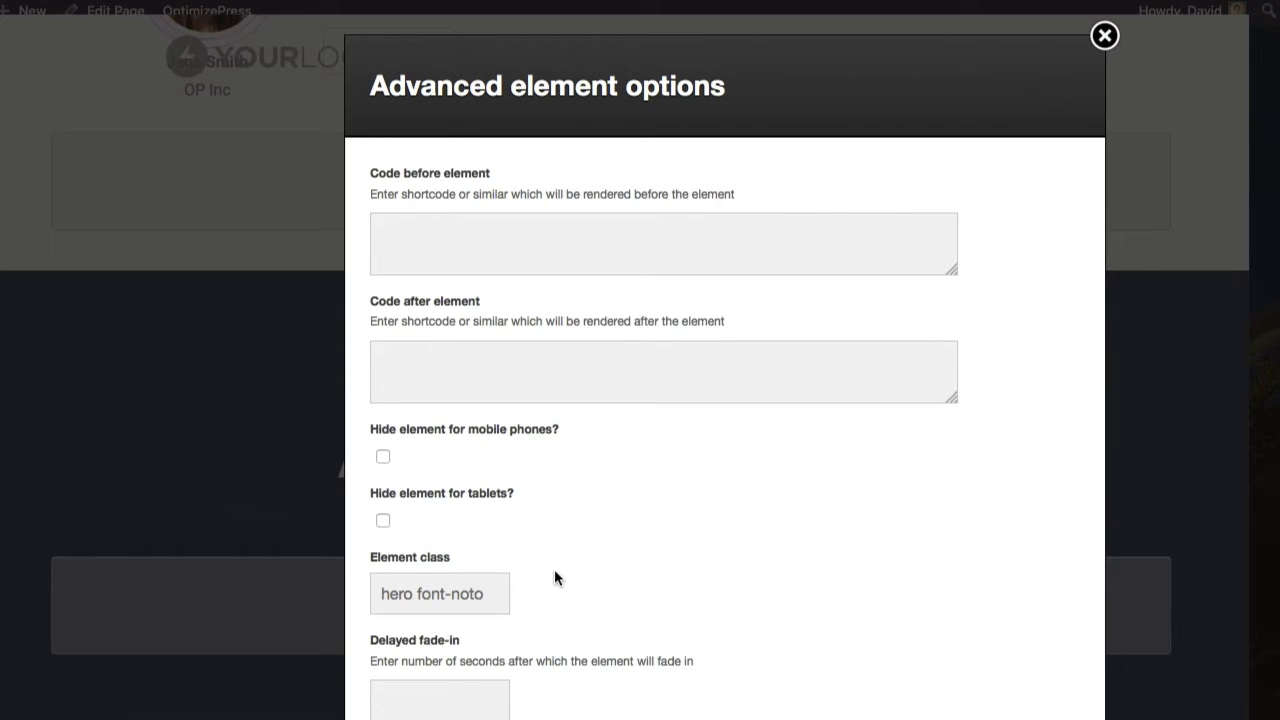
{"action": "left_click", "coordinate": [390, 593]}
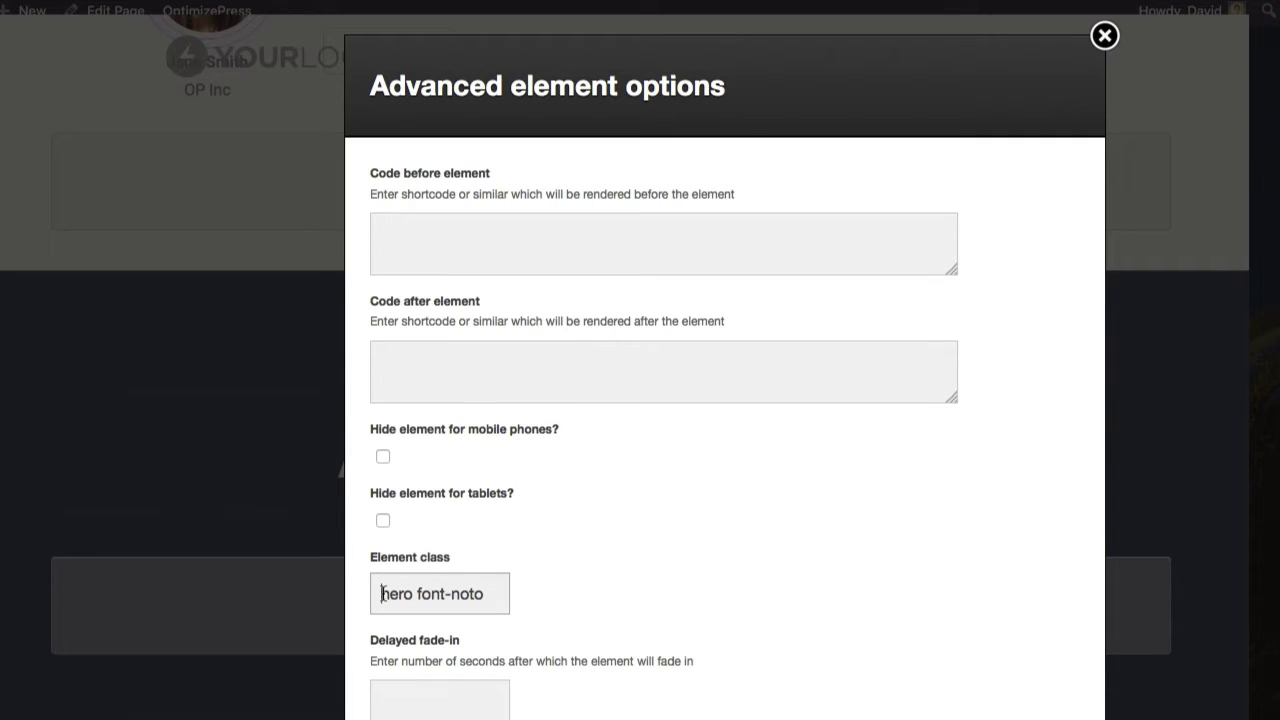
{"action": "double_click", "coordinate": [386, 594]}
{"action": "left_click", "coordinate": [760, 531]}
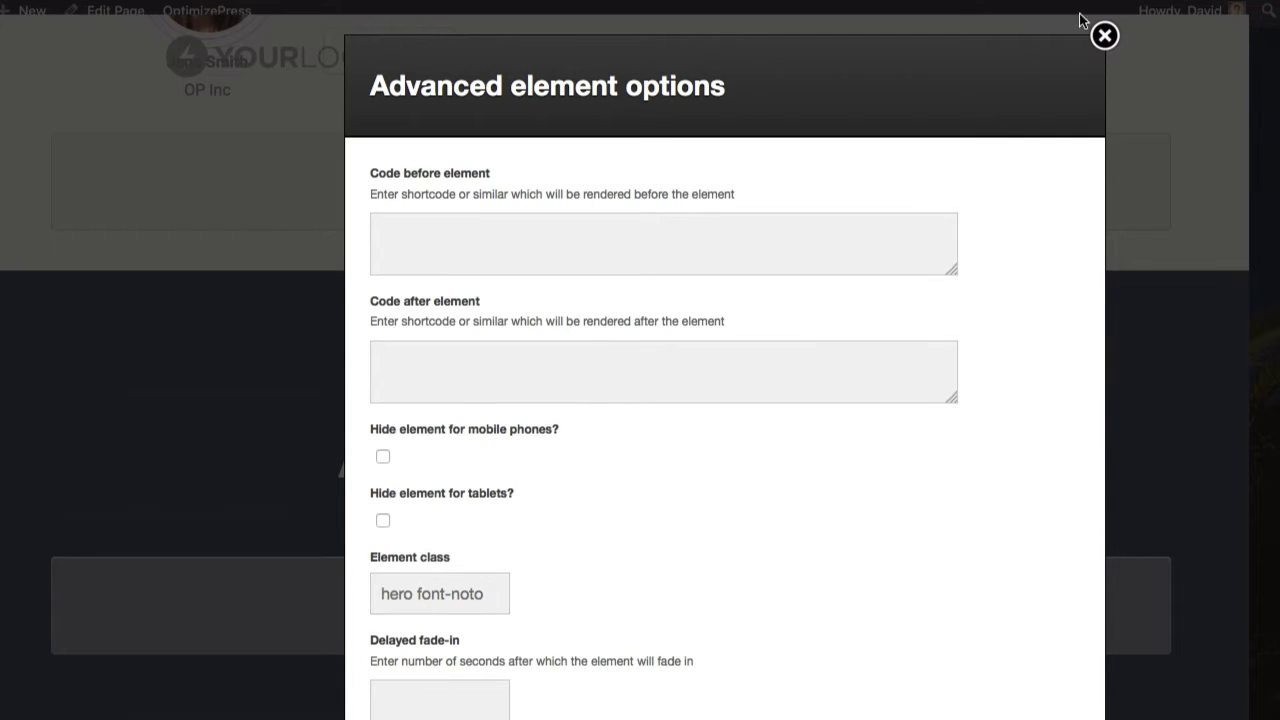
{"action": "left_click", "coordinate": [1106, 37]}
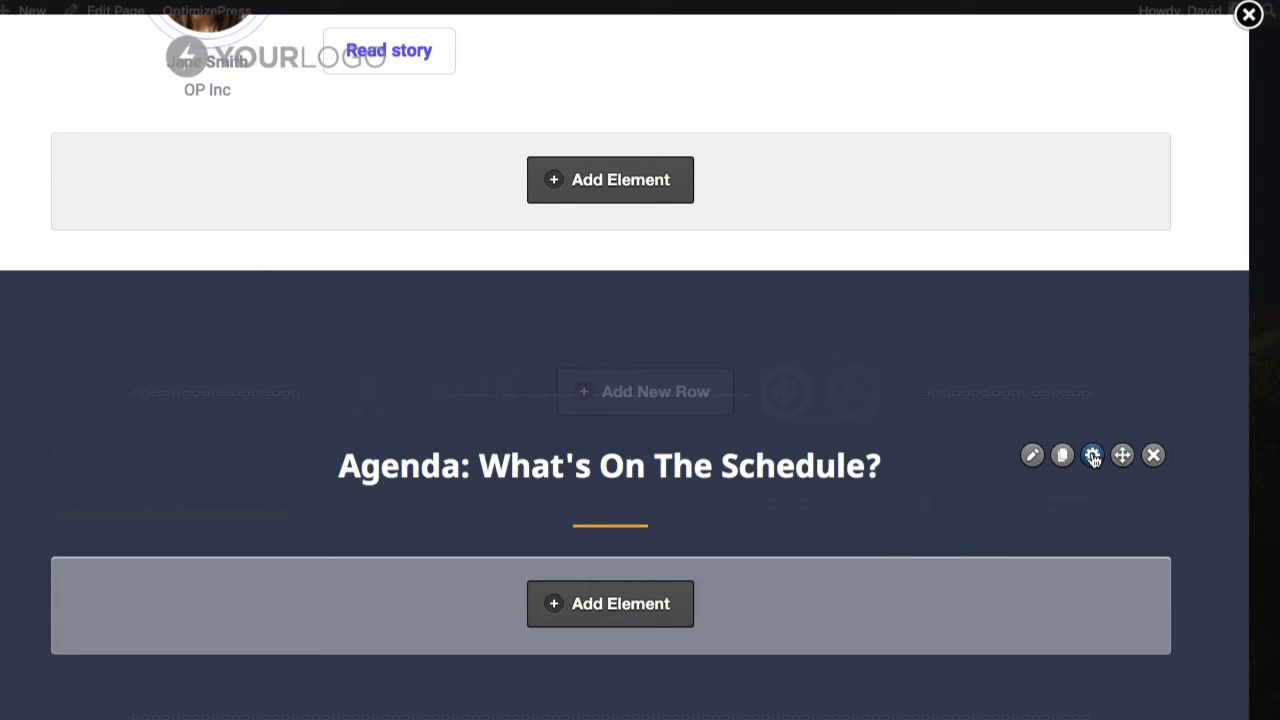
Step: Reopen the Agenda headline's advanced options to recheck its element class, leaving the value as it is
{"action": "left_click", "coordinate": [1093, 457]}
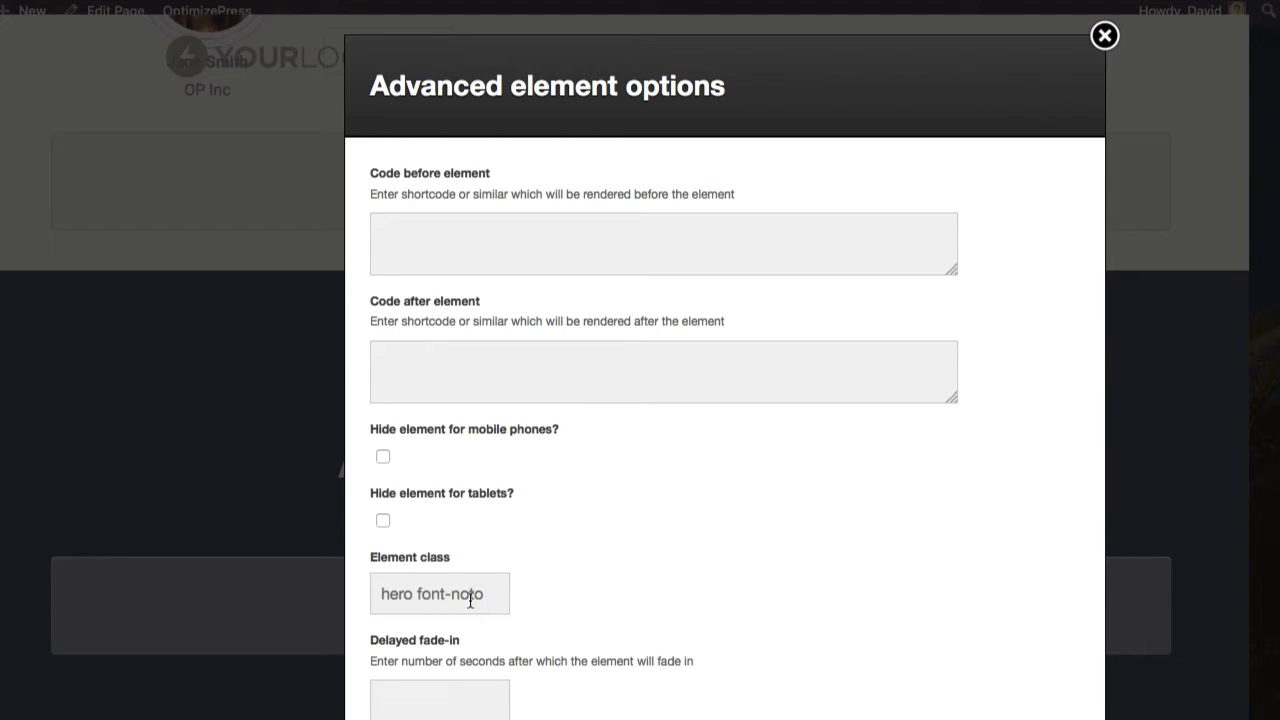
{"action": "left_click", "coordinate": [490, 598]}
{"action": "triple_click", "coordinate": [444, 597]}
{"action": "left_click", "coordinate": [648, 600]}
{"action": "left_click", "coordinate": [1106, 37]}
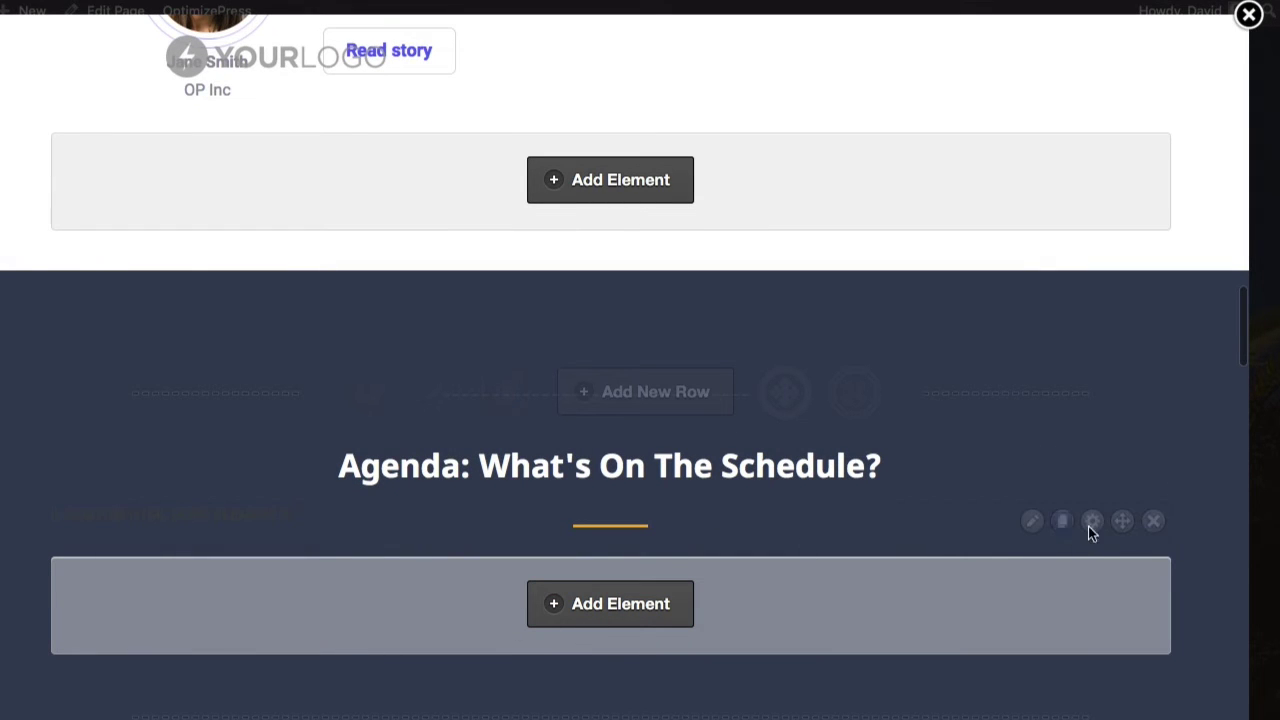
Step: Set the element class of the divider under the Agenda headline to the site user's first name in lowercase
{"action": "mouse_move", "coordinate": [926, 520]}
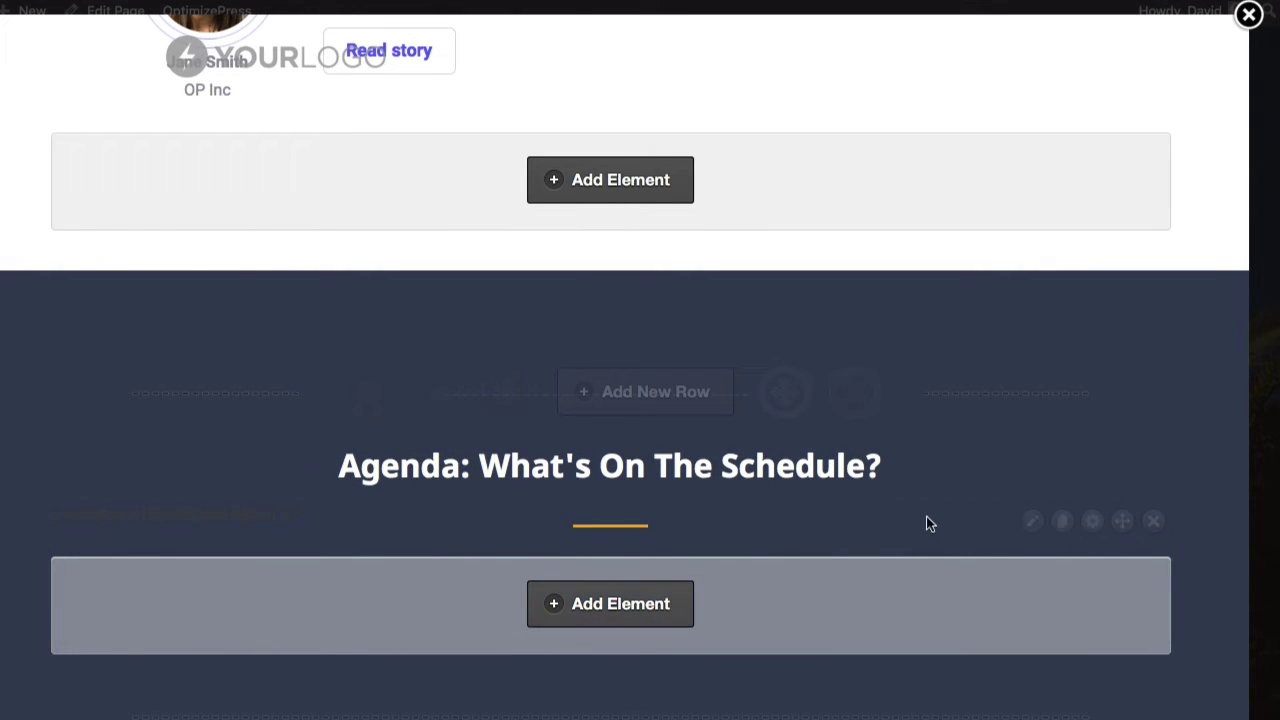
{"action": "left_click", "coordinate": [1092, 521]}
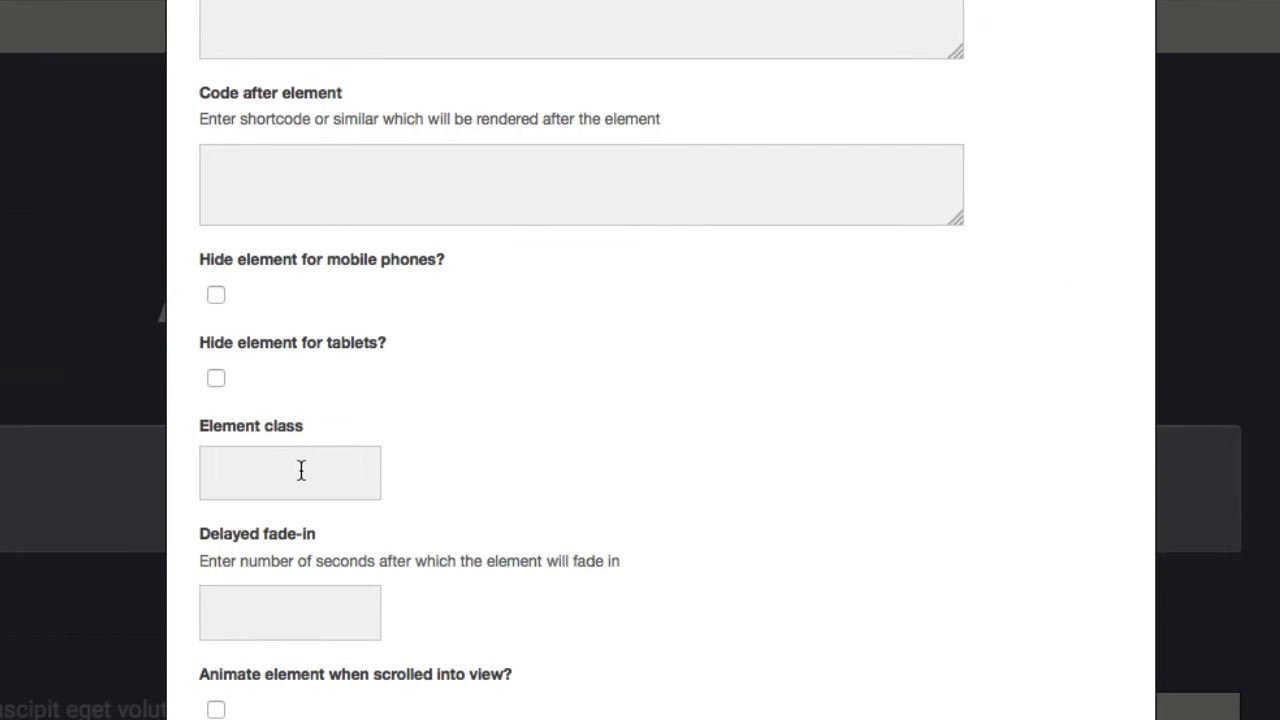
{"action": "left_click", "coordinate": [418, 569]}
{"action": "type", "text": "david"}
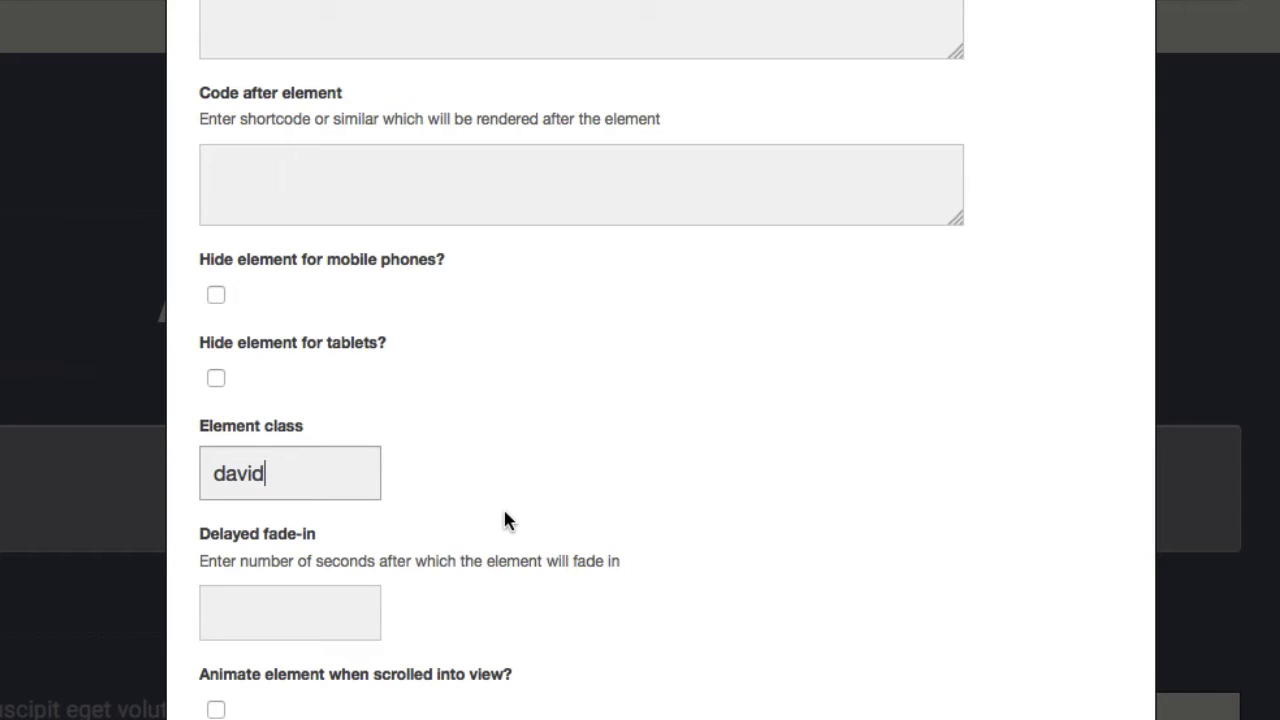
{"action": "double_click", "coordinate": [278, 473]}
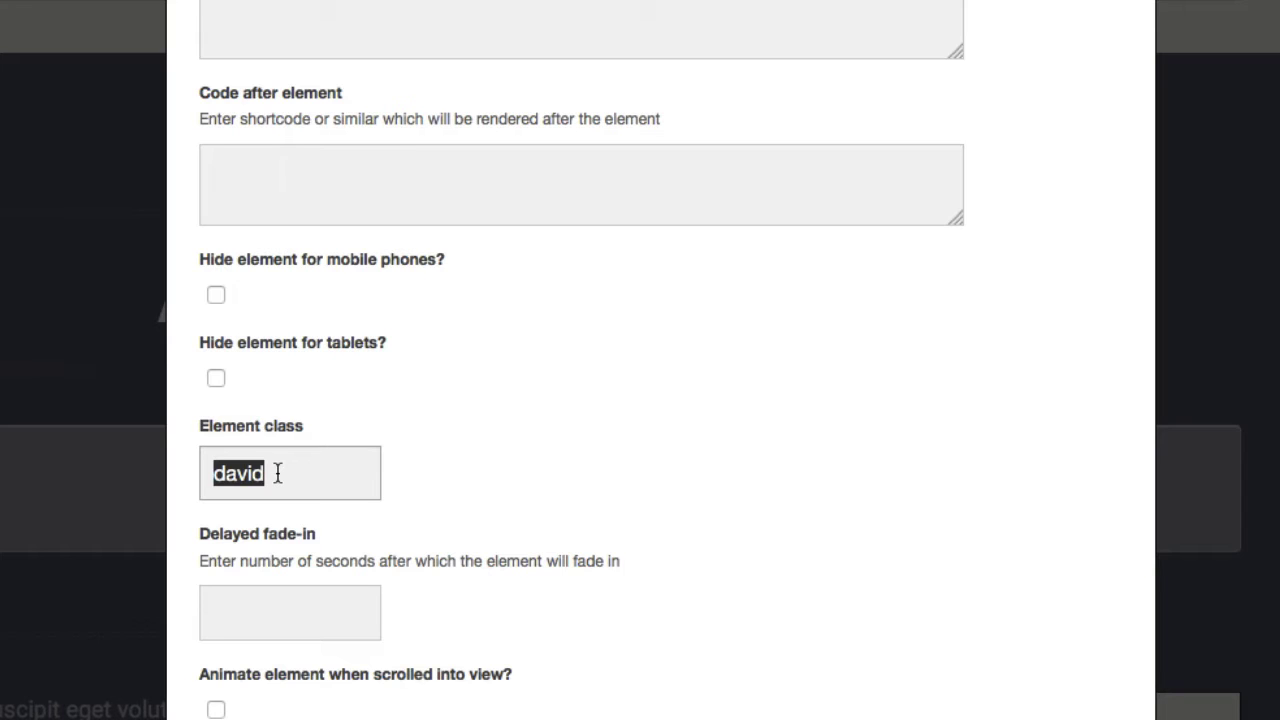
{"action": "left_click", "coordinate": [628, 477]}
{"action": "scroll", "coordinate": [628, 477], "scroll_direction": "down", "scroll_amount": 3}
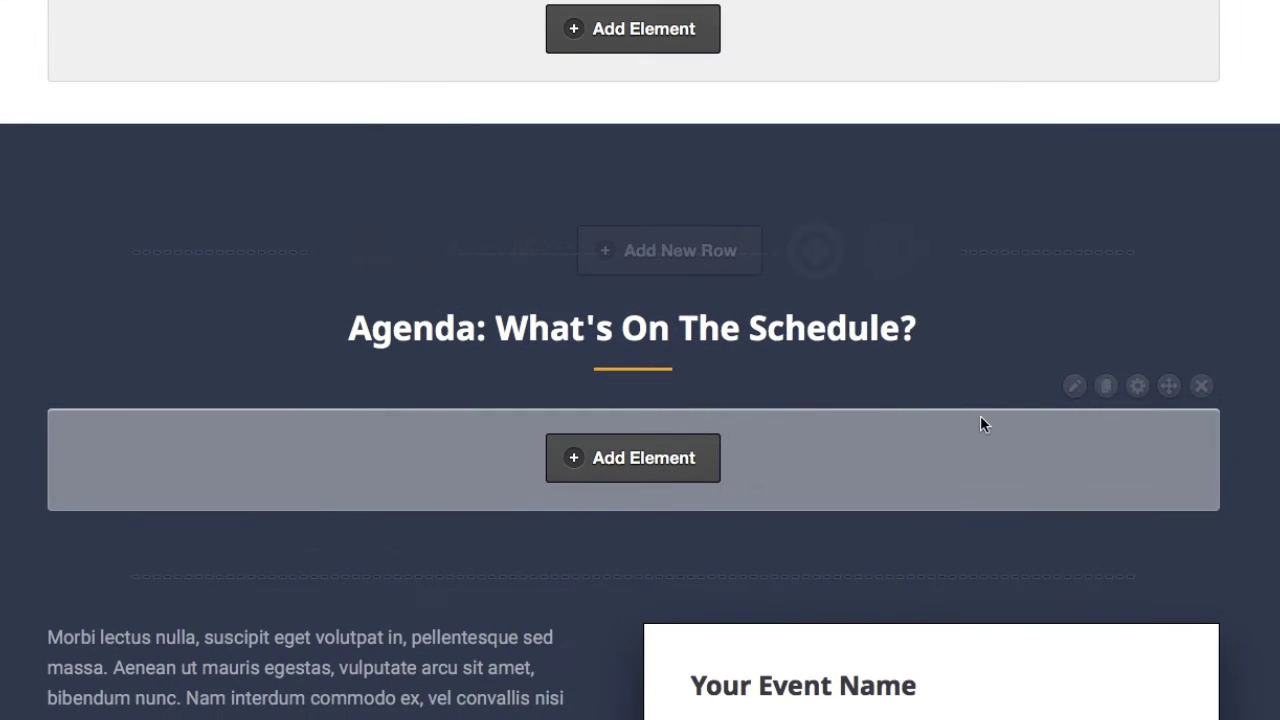
Step: Set the Scroll Enhancer's Scroll to Element option to the divider's element class, prefixed with a period, and insert the updated element
{"action": "mouse_move", "coordinate": [1072, 397]}
{"action": "scroll", "coordinate": [1034, 400], "scroll_direction": "up", "scroll_amount": 15}
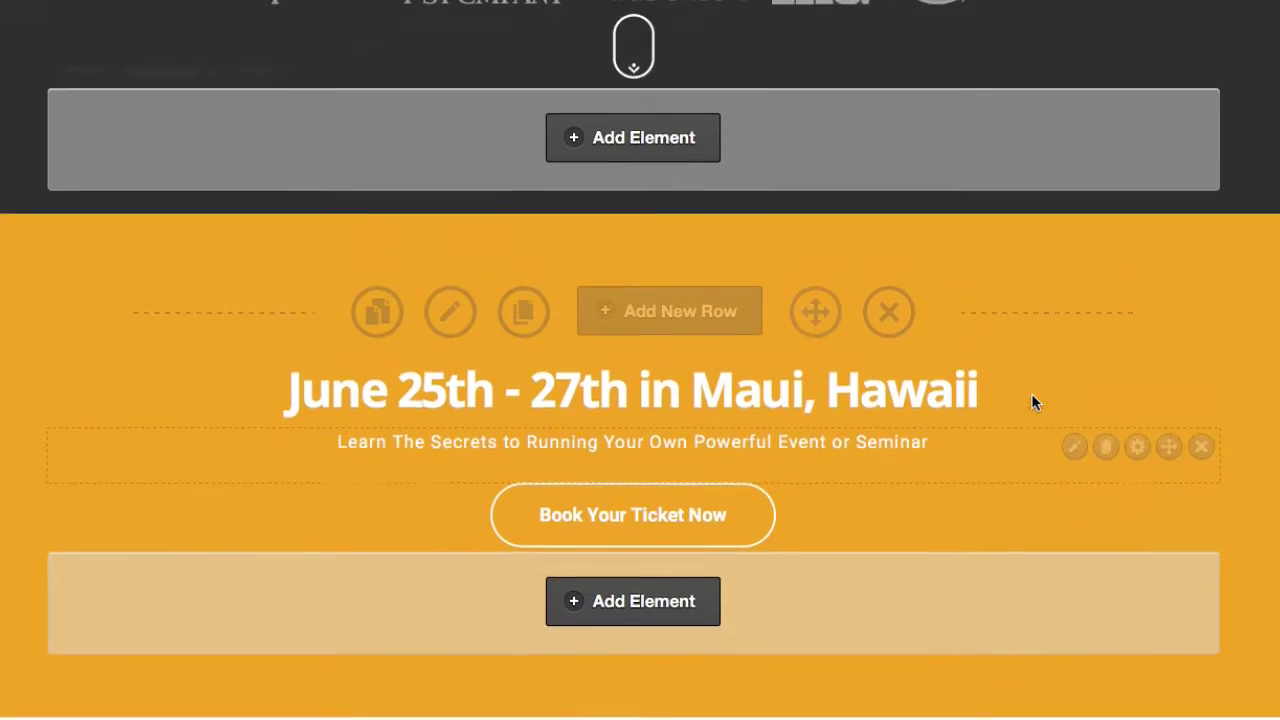
{"action": "scroll", "coordinate": [1034, 400], "scroll_direction": "up", "scroll_amount": 3}
{"action": "mouse_move", "coordinate": [829, 271]}
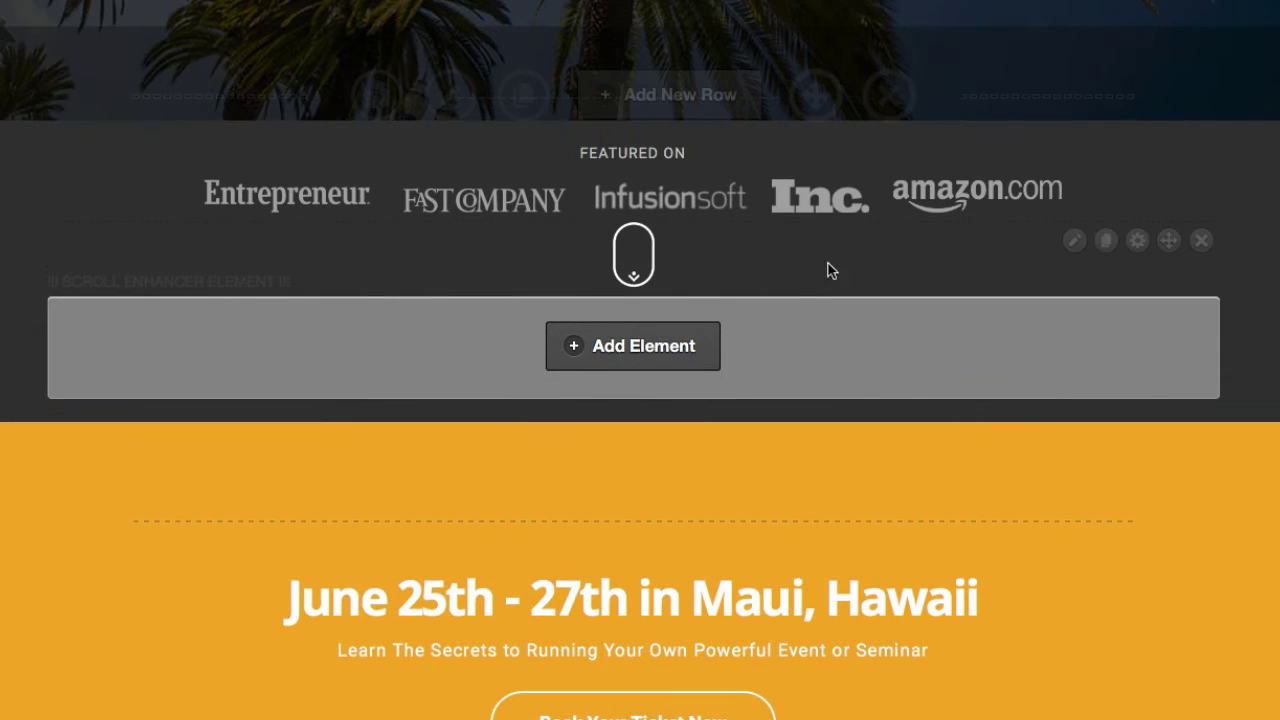
{"action": "left_click", "coordinate": [1074, 242]}
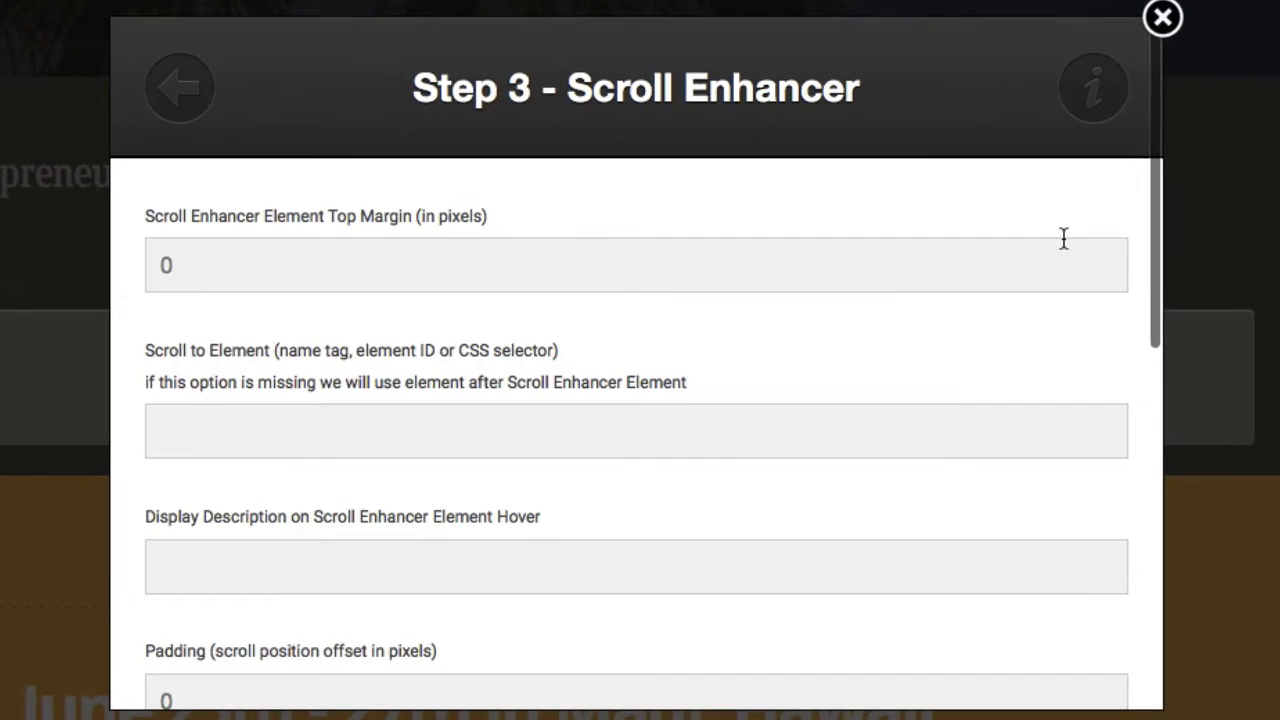
{"action": "left_click", "coordinate": [357, 428]}
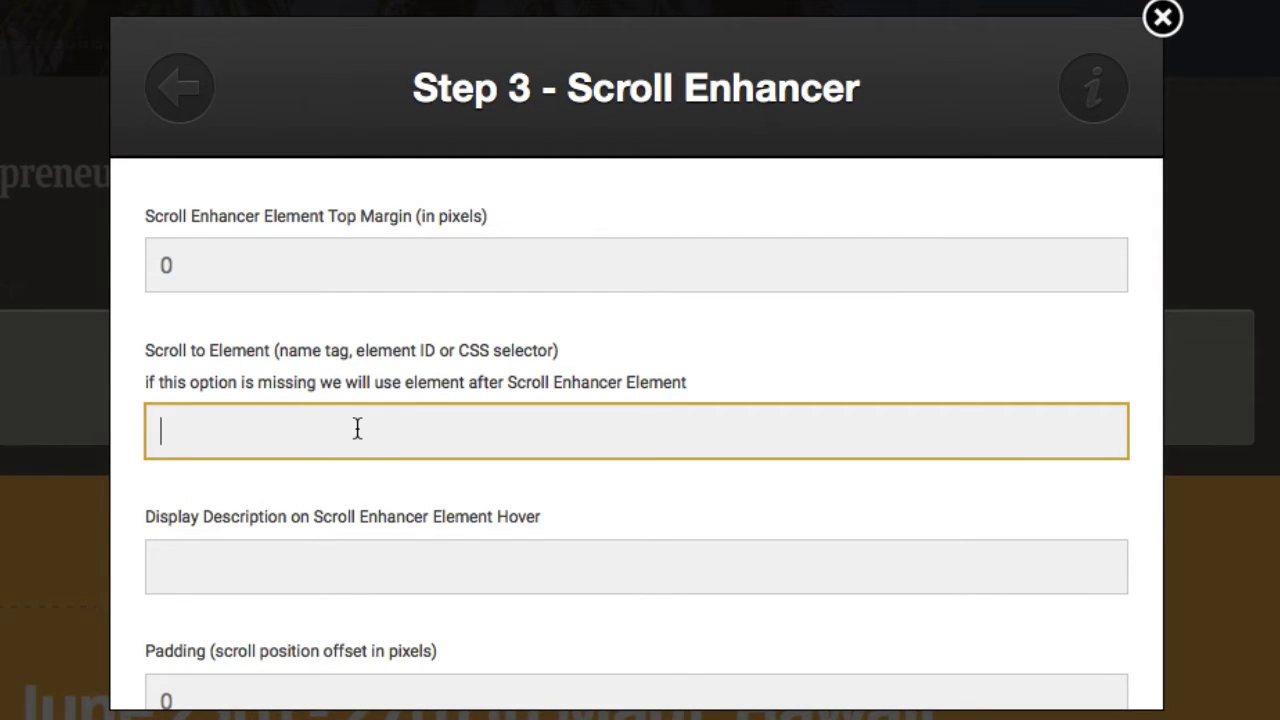
{"action": "type", "text": ".david"}
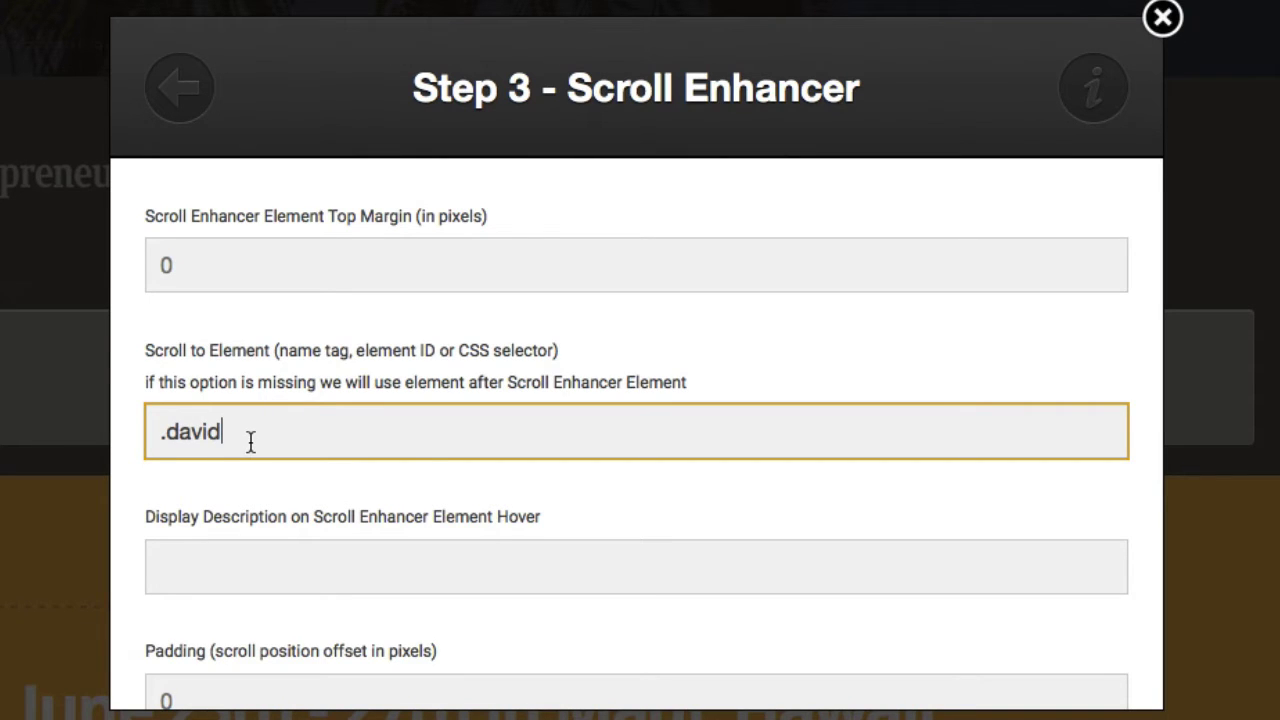
{"action": "left_click", "coordinate": [576, 492]}
{"action": "scroll", "coordinate": [574, 491], "scroll_direction": "down", "scroll_amount": 5}
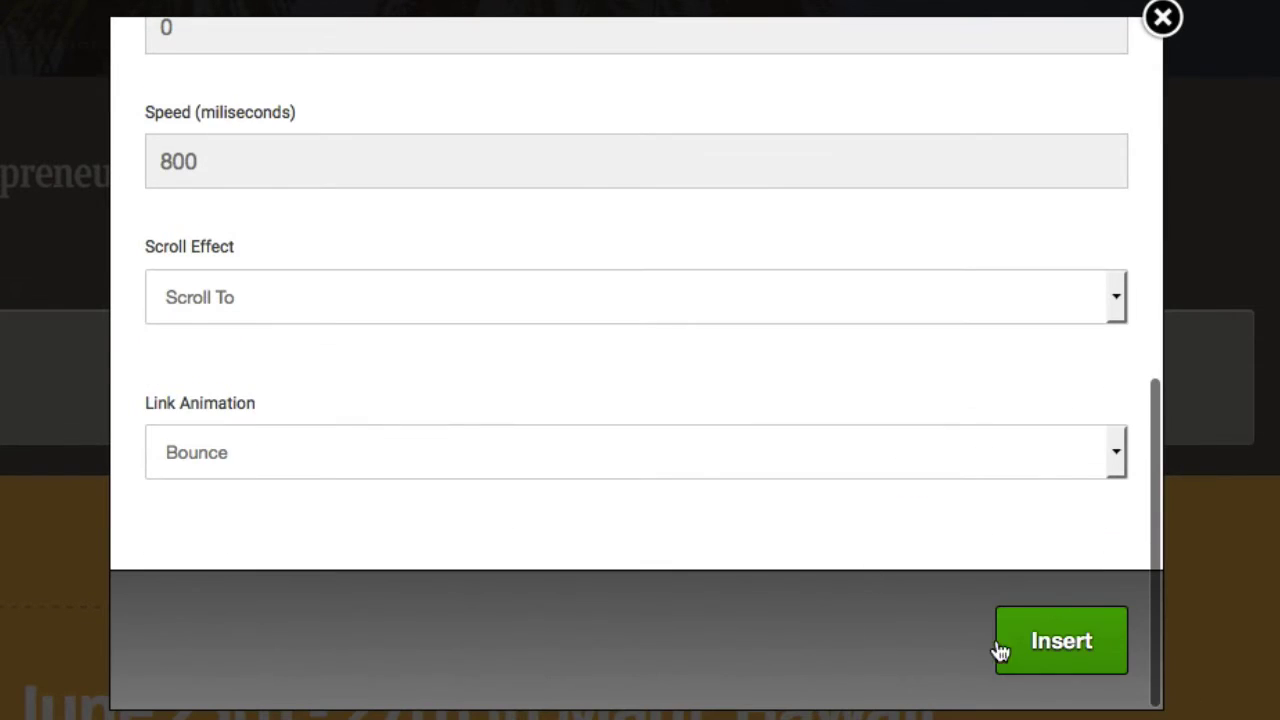
{"action": "left_click", "coordinate": [1058, 655]}
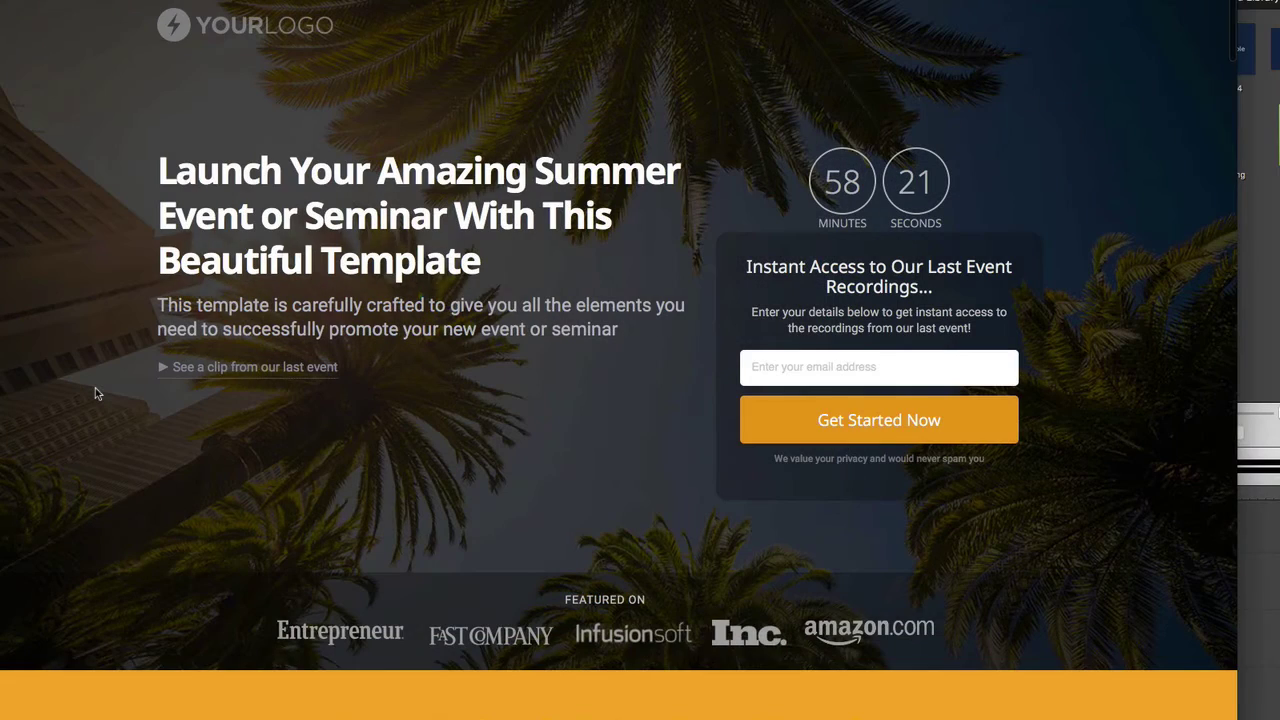
Step: Test the Scroll Enhancer on the public page and check where it lands relative to the Agenda headline
{"action": "scroll", "coordinate": [95, 392], "scroll_direction": "down", "scroll_amount": 3}
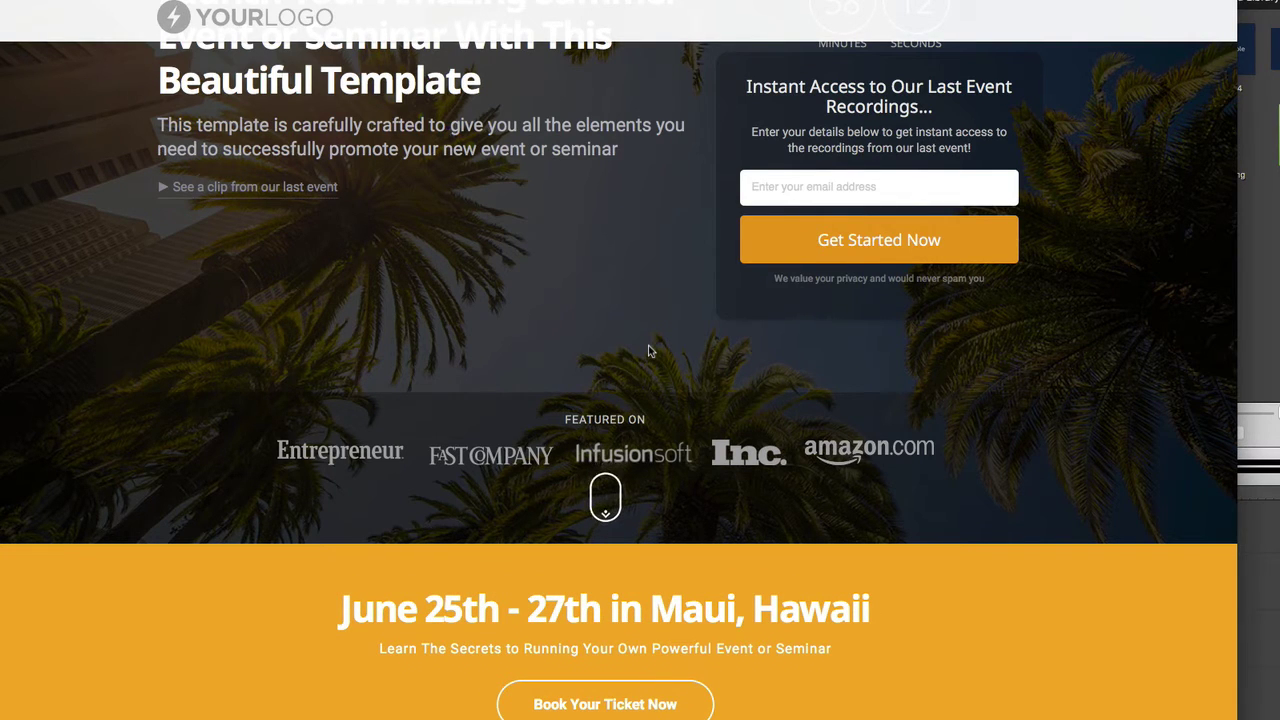
{"action": "scroll", "coordinate": [648, 350], "scroll_direction": "up", "scroll_amount": 3}
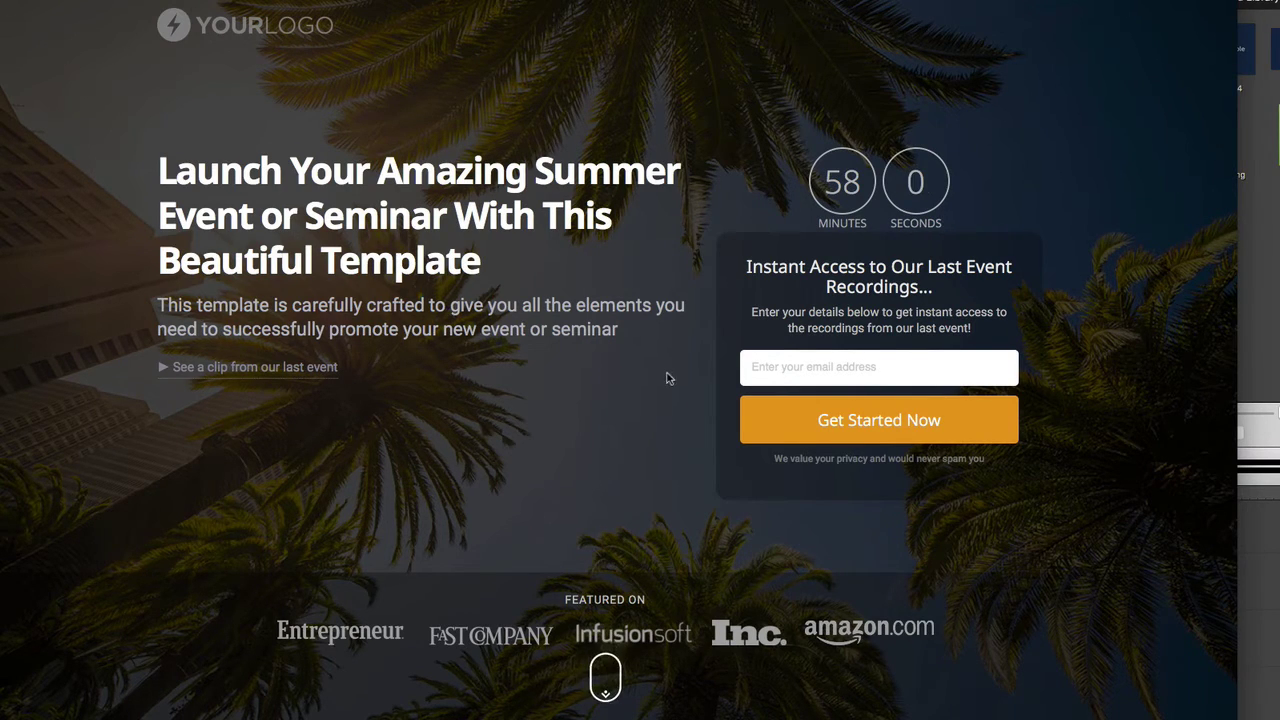
{"action": "scroll", "coordinate": [669, 380], "scroll_direction": "down", "scroll_amount": 3}
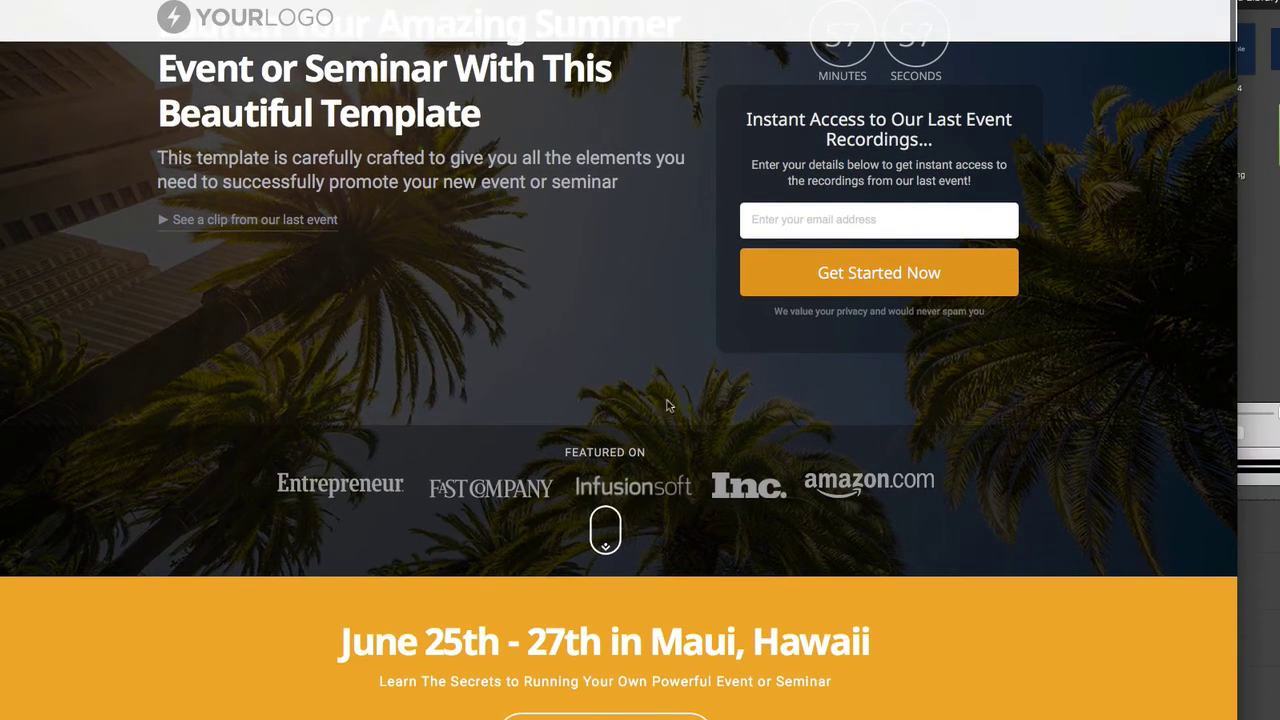
{"action": "left_click", "coordinate": [605, 528]}
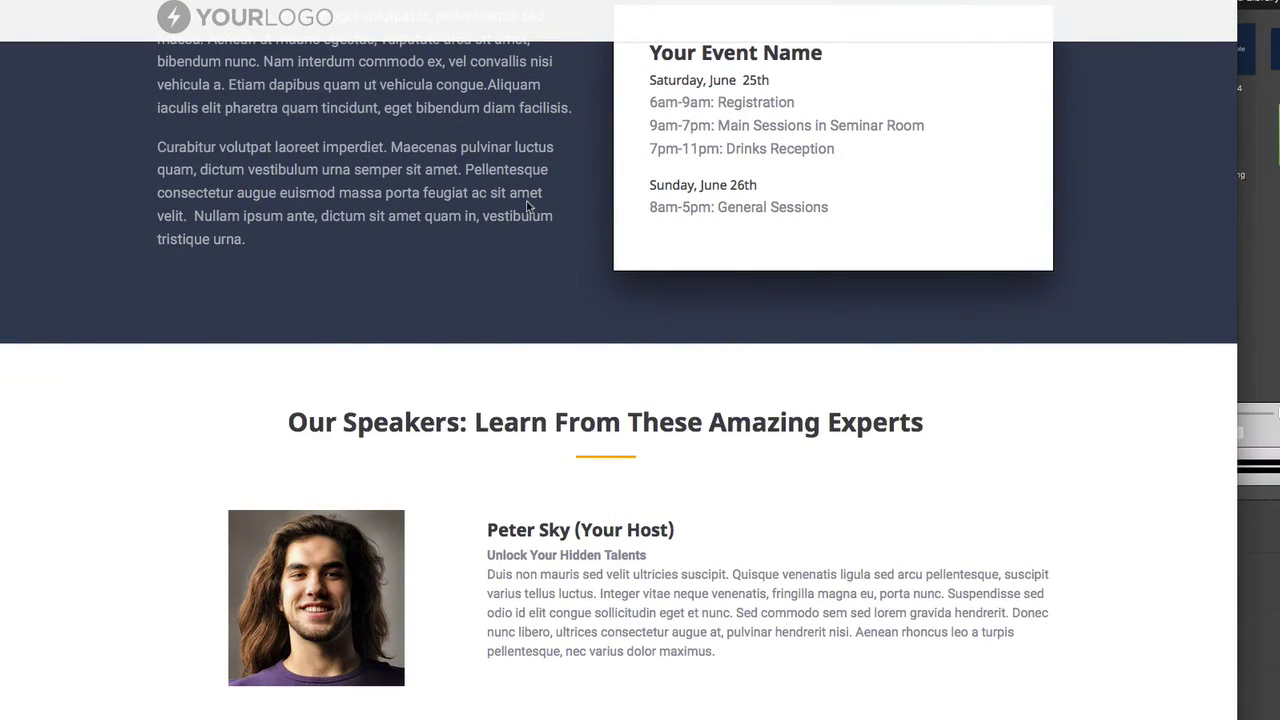
{"action": "scroll", "coordinate": [530, 207], "scroll_direction": "up", "scroll_amount": 3}
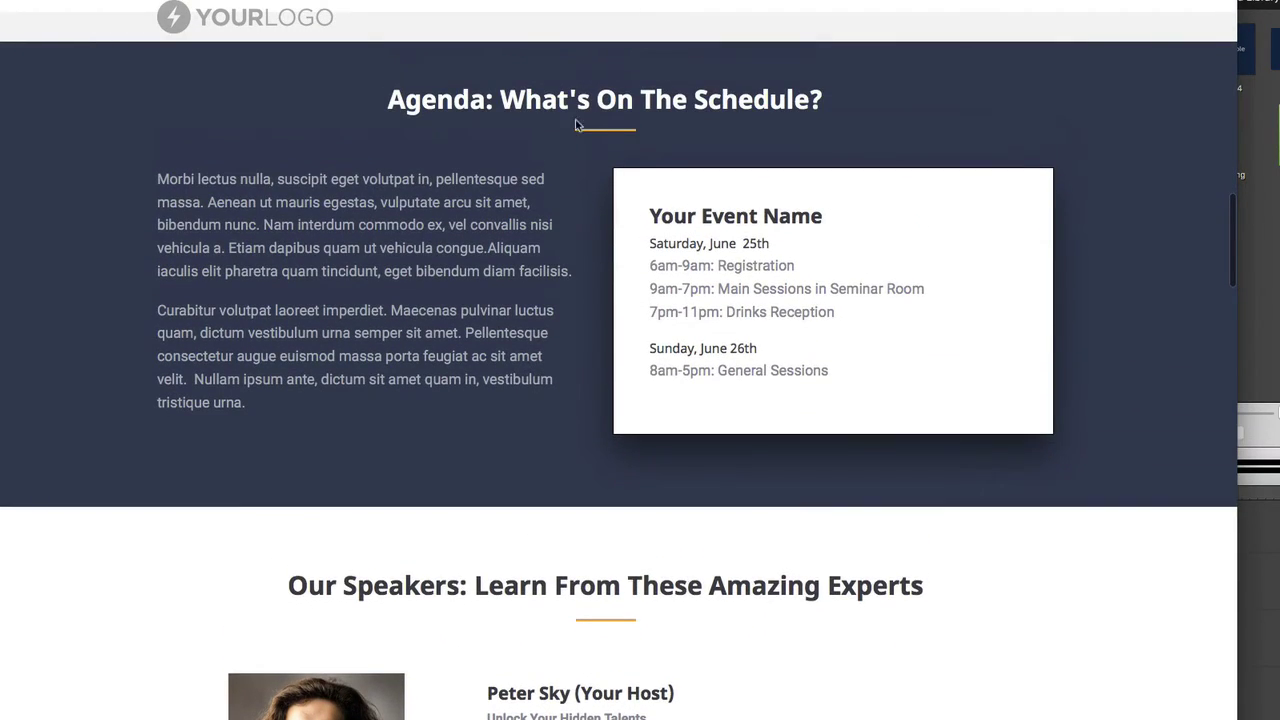
{"action": "scroll", "coordinate": [579, 146], "scroll_direction": "down", "scroll_amount": 2}
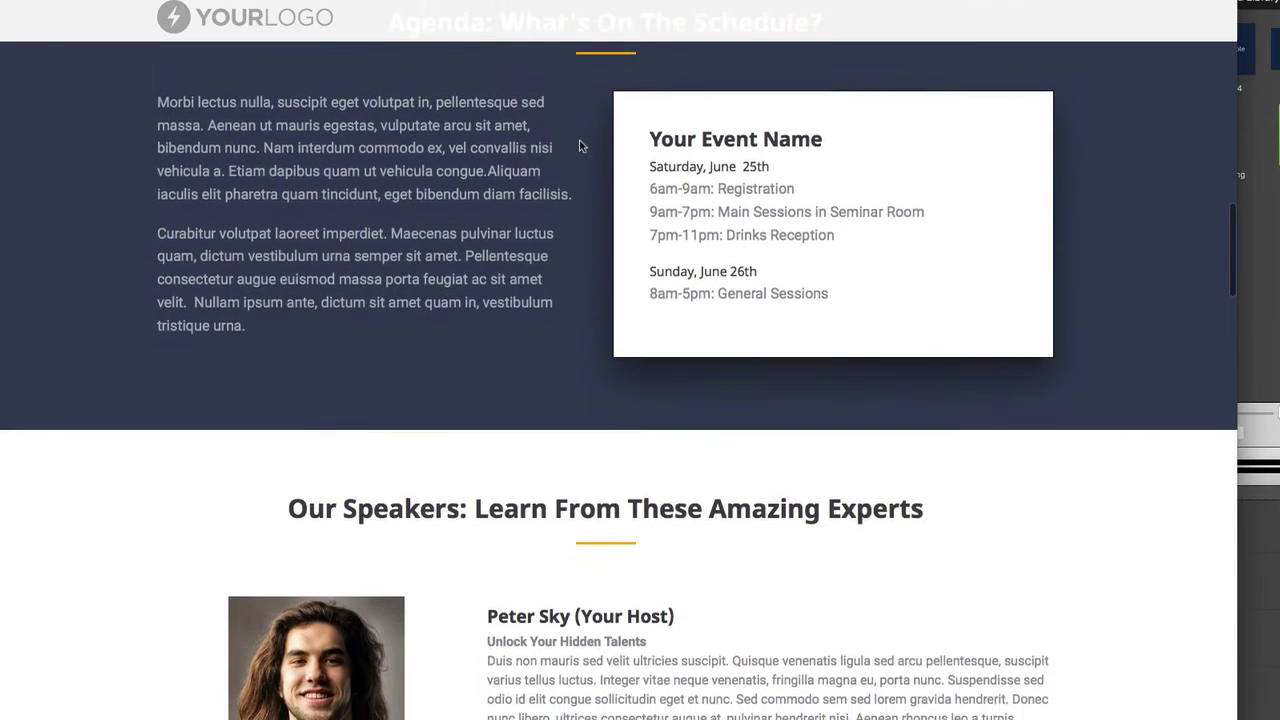
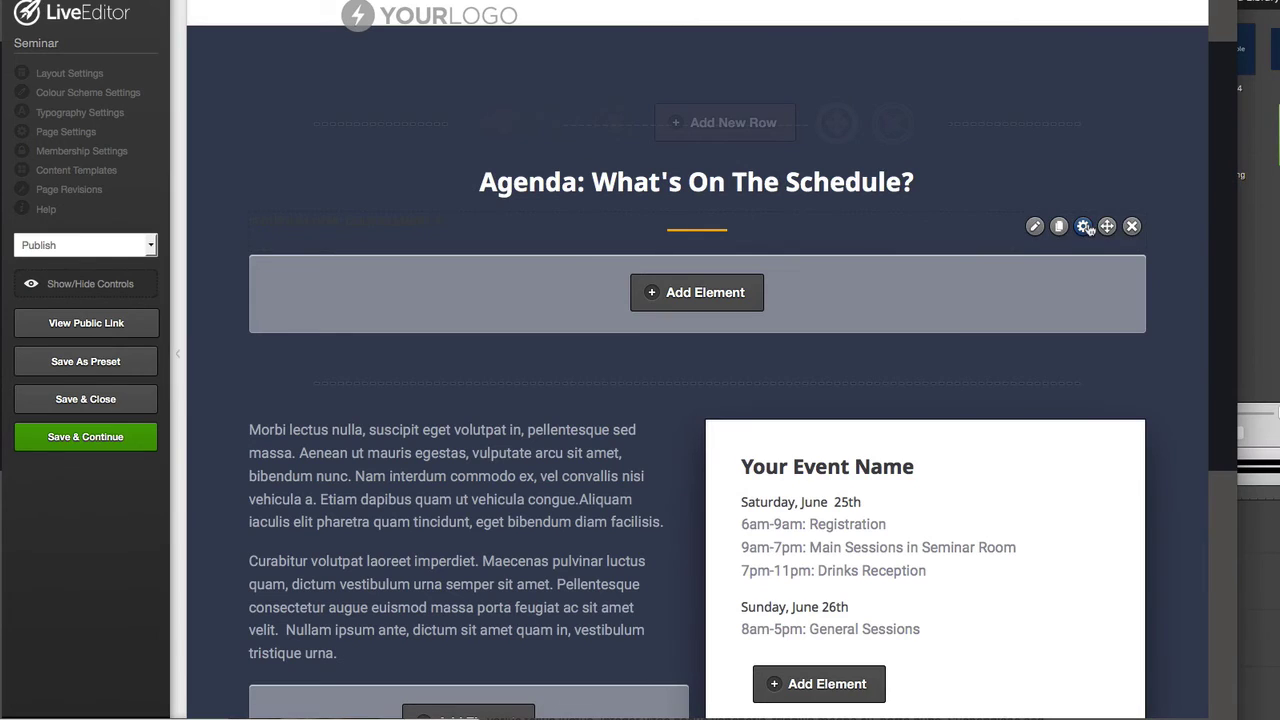
Step: Clear the element class from the divider under the Agenda headline and update its advanced options
{"action": "left_click", "coordinate": [1086, 228]}
{"action": "left_click", "coordinate": [557, 448]}
{"action": "type", "text": "david"}
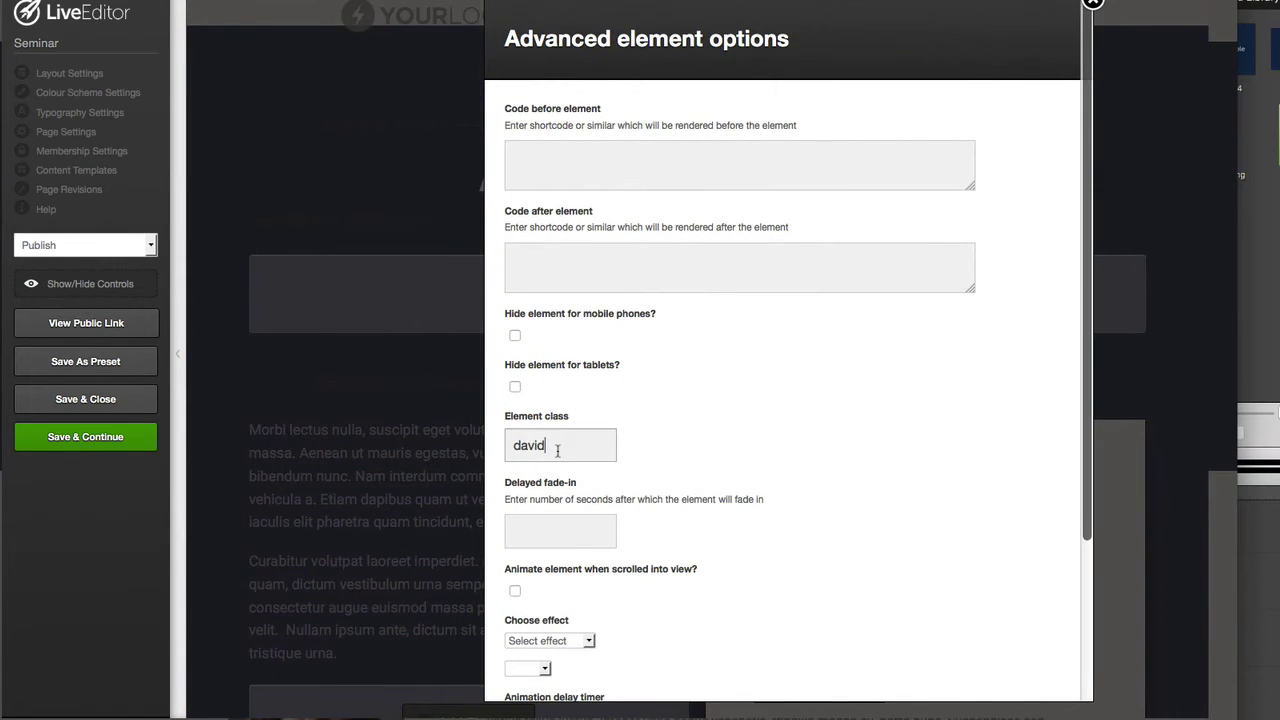
{"action": "double_click", "coordinate": [557, 450]}
{"action": "key", "text": "BackSpace"}
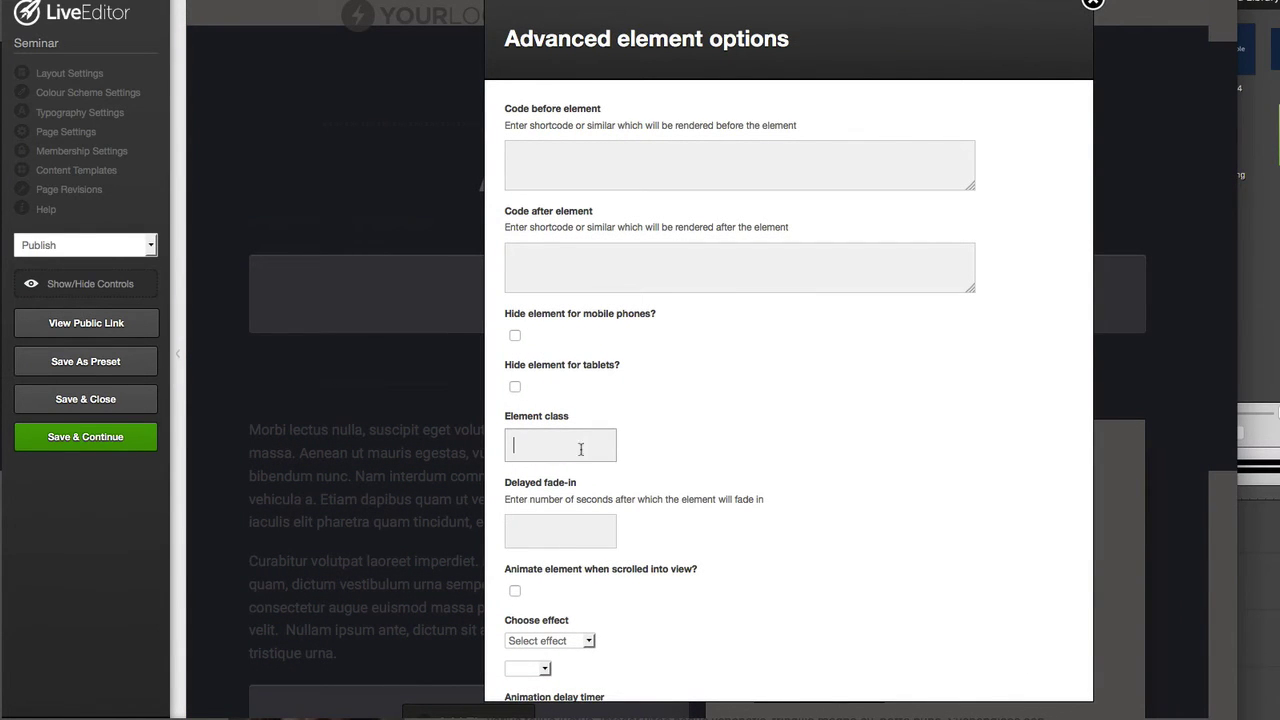
{"action": "scroll", "coordinate": [973, 437], "scroll_direction": "down", "scroll_amount": 4}
{"action": "left_click", "coordinate": [1022, 656]}
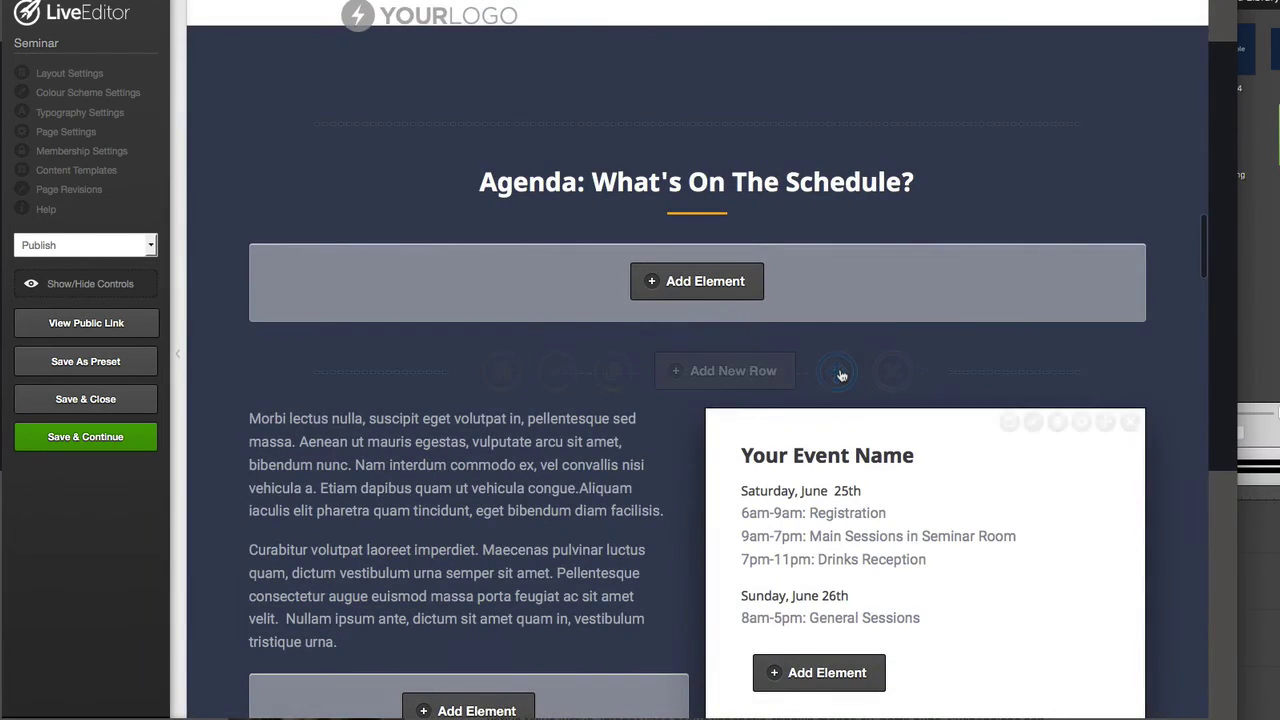
Step: Examine the Row CSS class in the Agenda row's options and close them
{"action": "mouse_move", "coordinate": [545, 123]}
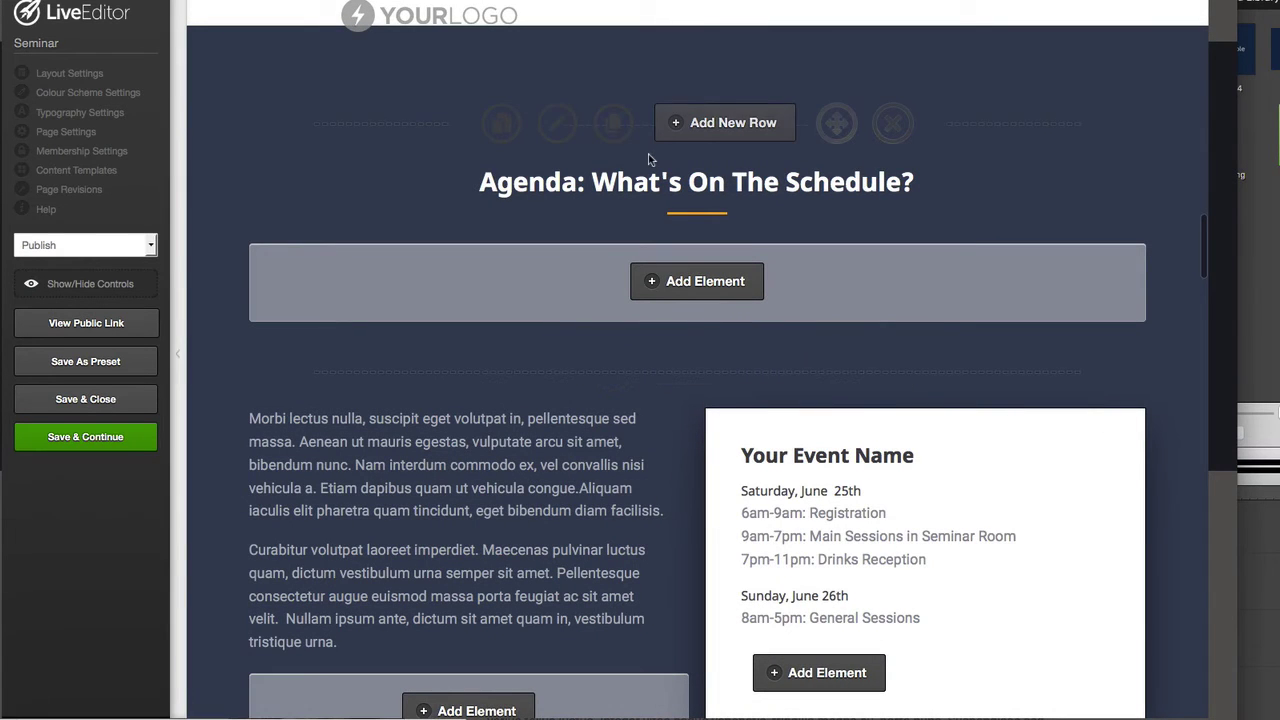
{"action": "left_click", "coordinate": [560, 126]}
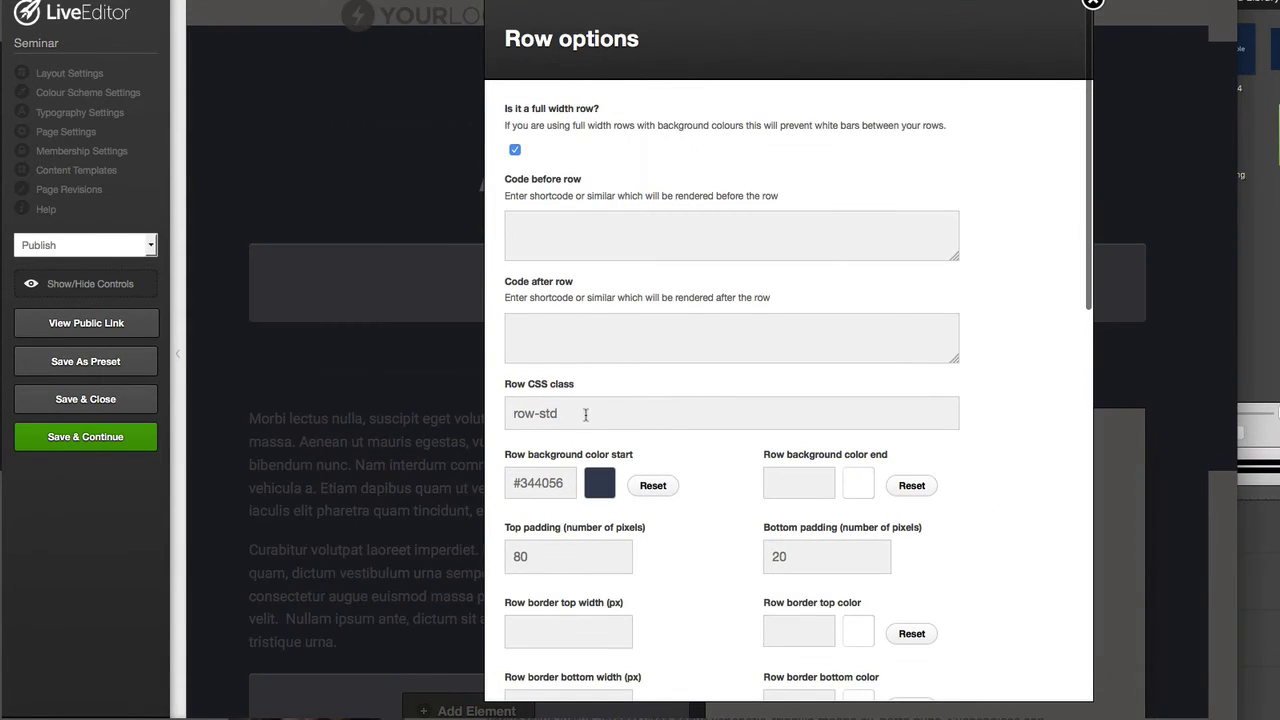
{"action": "triple_click", "coordinate": [569, 413]}
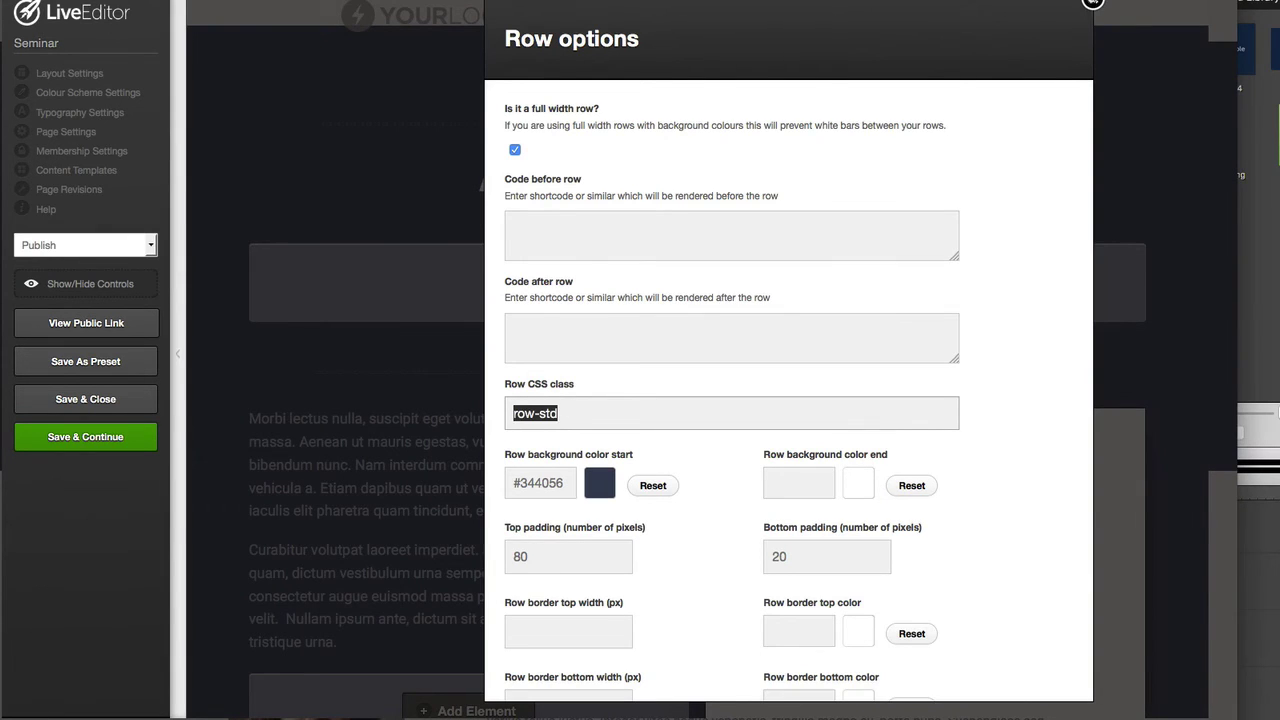
{"action": "key", "text": "Escape"}
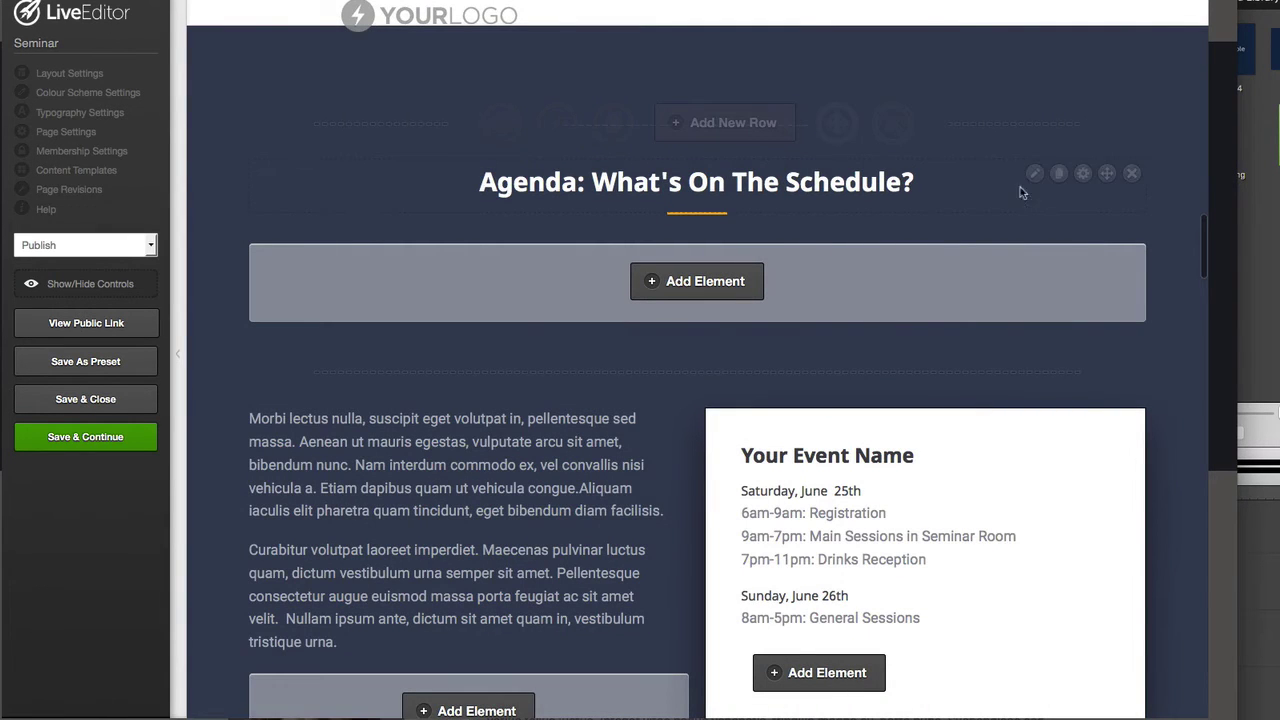
Step: Insert an empty Custom HTML / Shortcode element in the Agenda row and move it above the headline
{"action": "left_click", "coordinate": [705, 285]}
{"action": "type", "text": "html"}
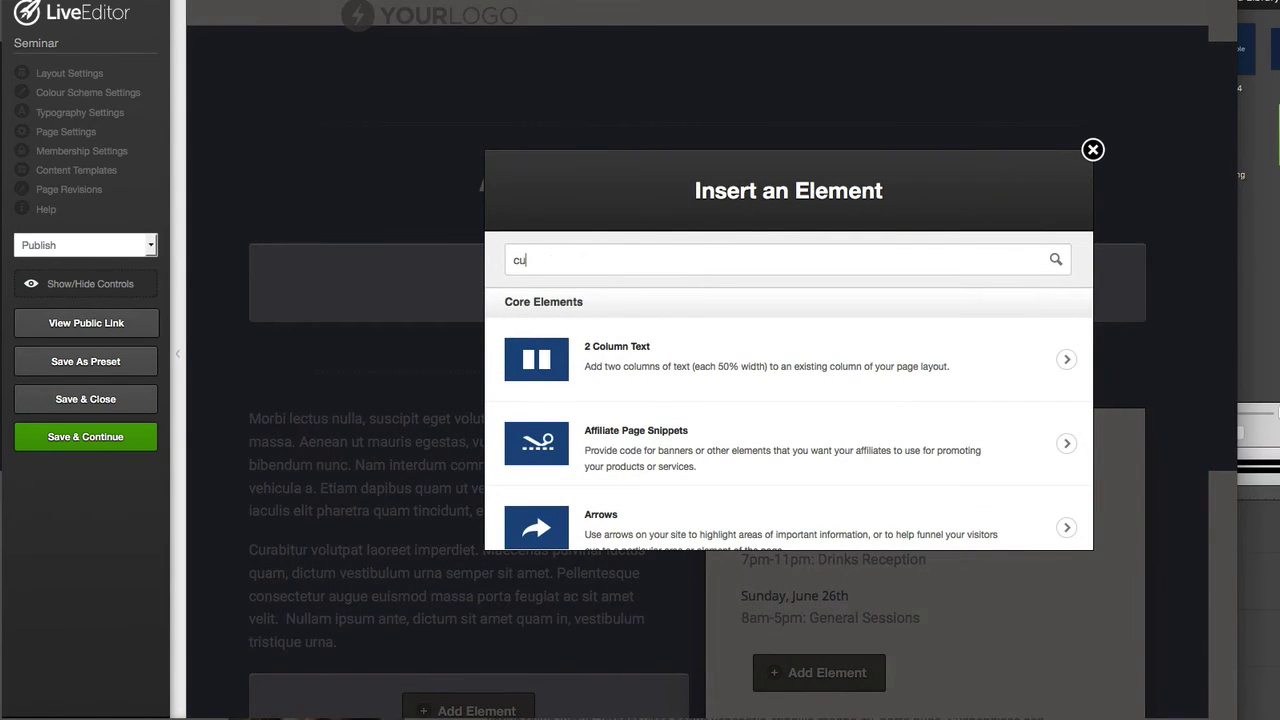
{"action": "left_click", "coordinate": [667, 362]}
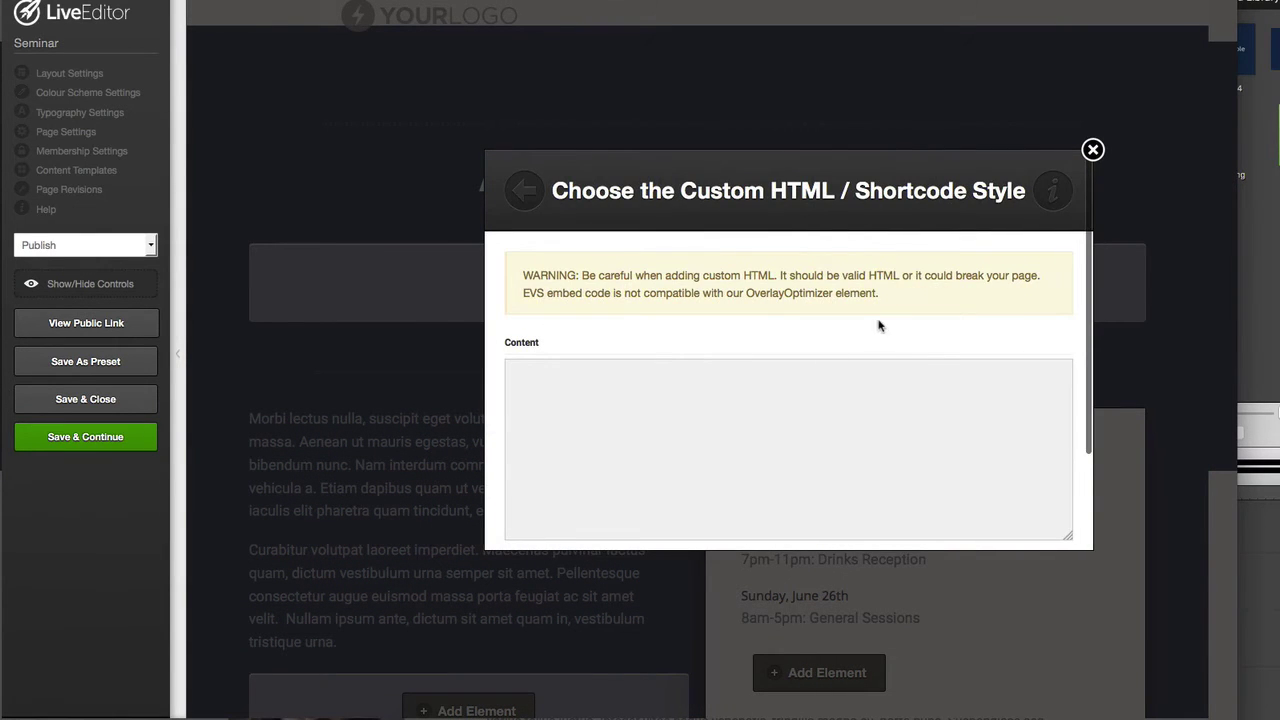
{"action": "scroll", "coordinate": [878, 320], "scroll_direction": "down", "scroll_amount": 2}
{"action": "left_click", "coordinate": [1036, 520]}
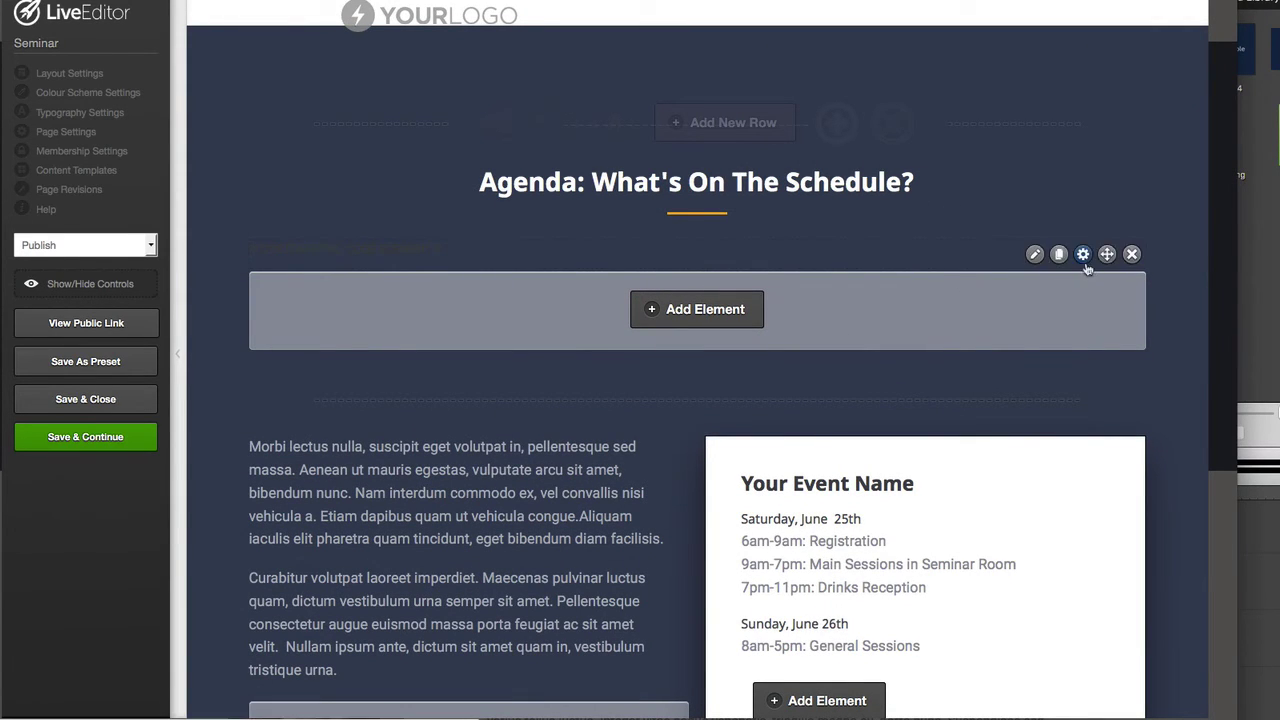
{"action": "left_click_drag", "start_coordinate": [1107, 254], "coordinate": [1089, 157]}
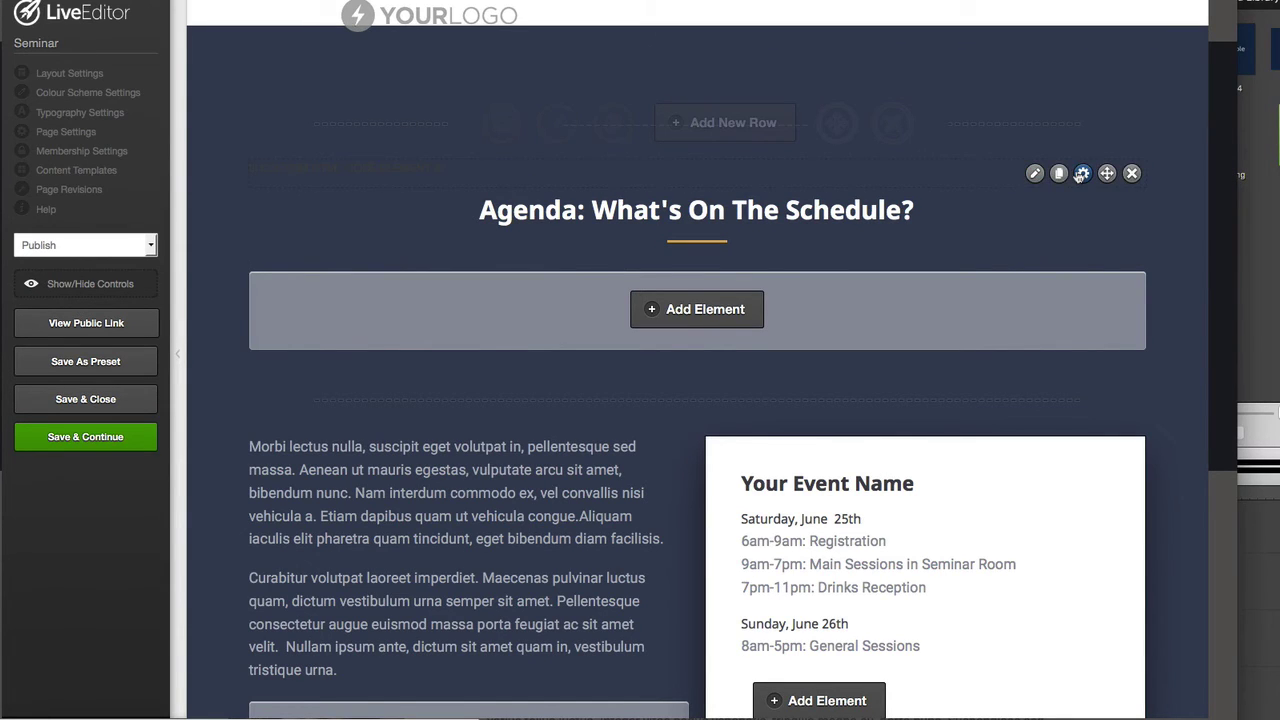
Step: Set the empty custom HTML element's class to the site user's first name in lowercase and update its advanced options
{"action": "left_click", "coordinate": [1081, 174]}
{"action": "left_click", "coordinate": [559, 443]}
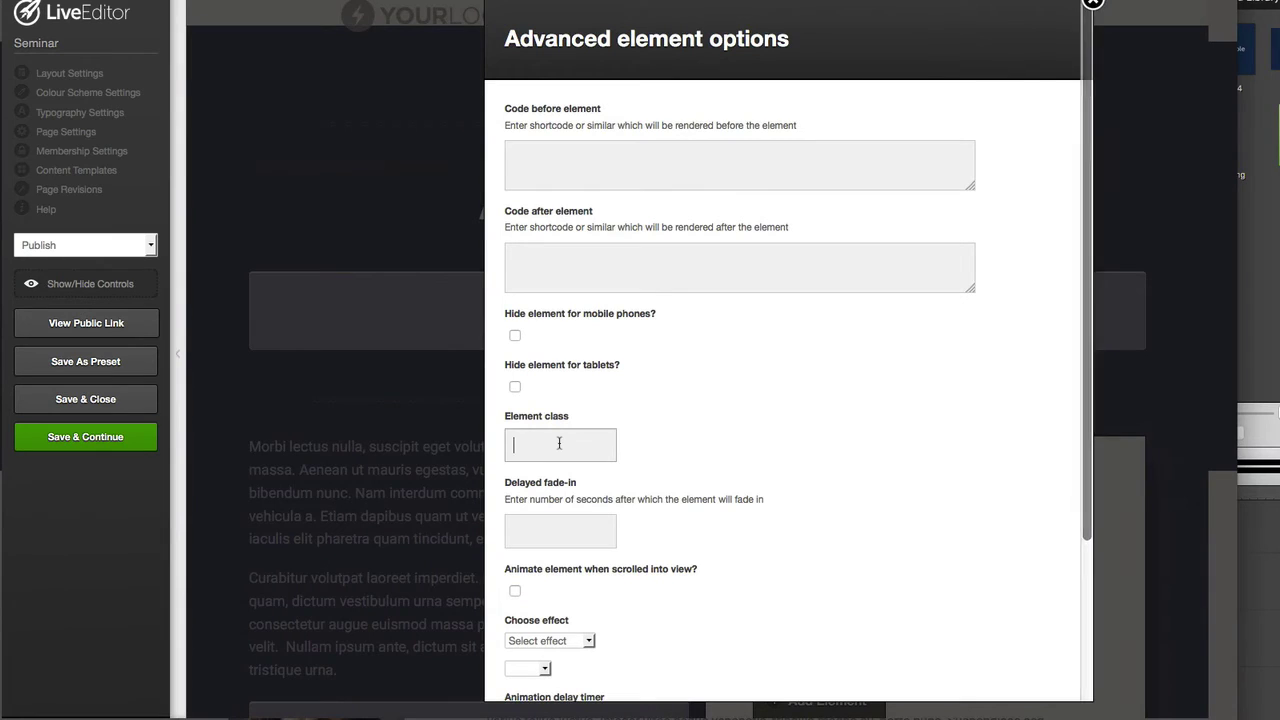
{"action": "type", "text": "david"}
{"action": "left_click", "coordinate": [876, 454]}
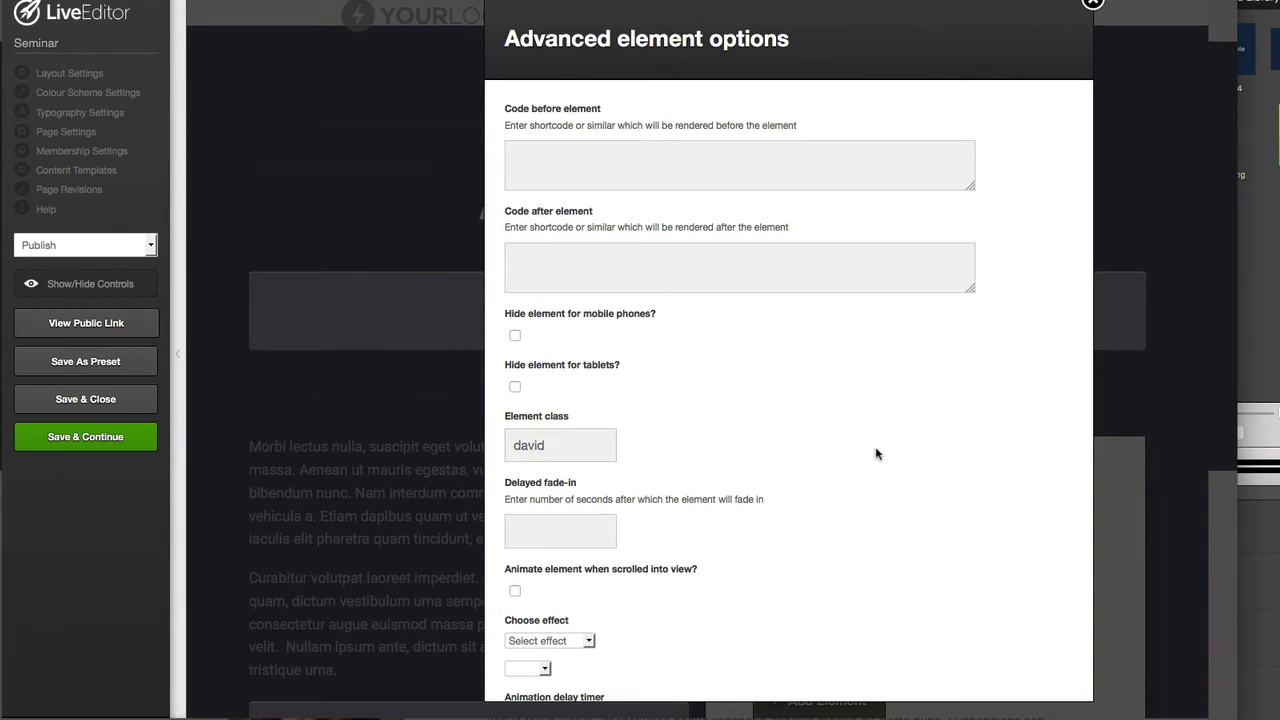
{"action": "scroll", "coordinate": [900, 480], "scroll_direction": "down", "scroll_amount": 3}
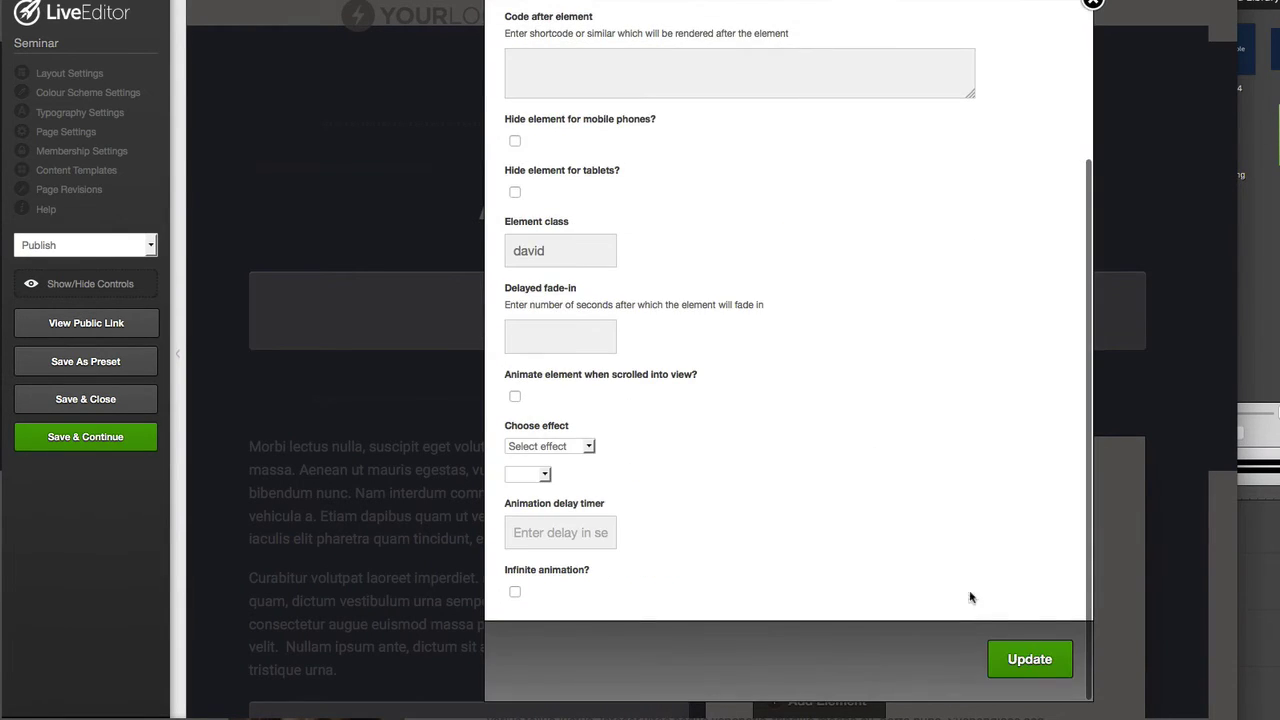
{"action": "left_click", "coordinate": [1018, 660]}
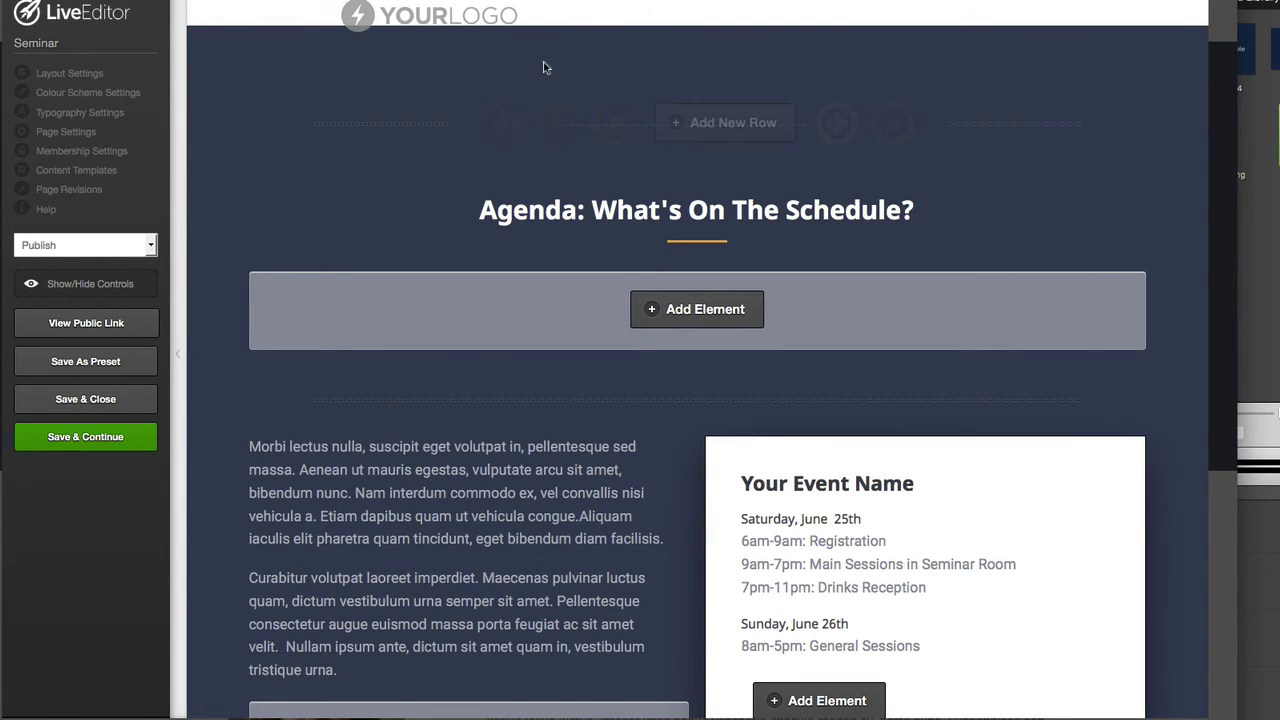
Step: Save the page and test the Scroll Enhancer's landing point on the public page, returning to the LiveEditor
{"action": "left_click", "coordinate": [117, 401]}
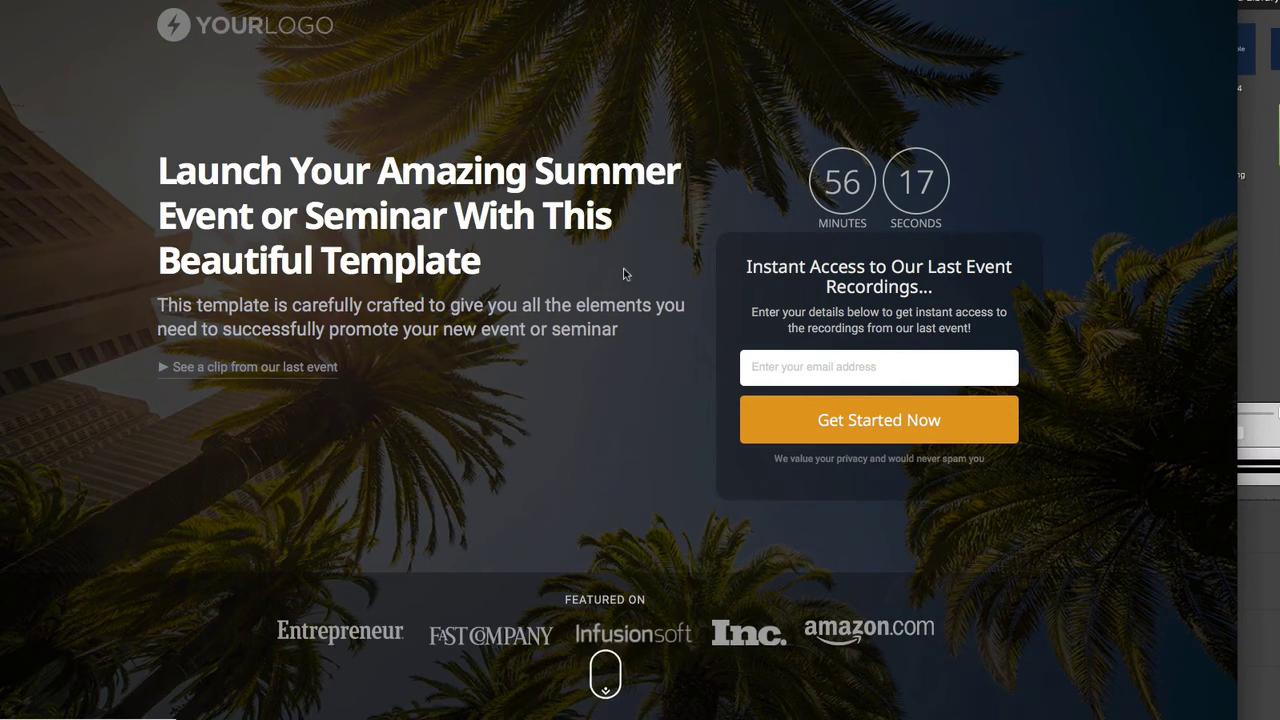
{"action": "scroll", "coordinate": [623, 273], "scroll_direction": "down", "scroll_amount": 1}
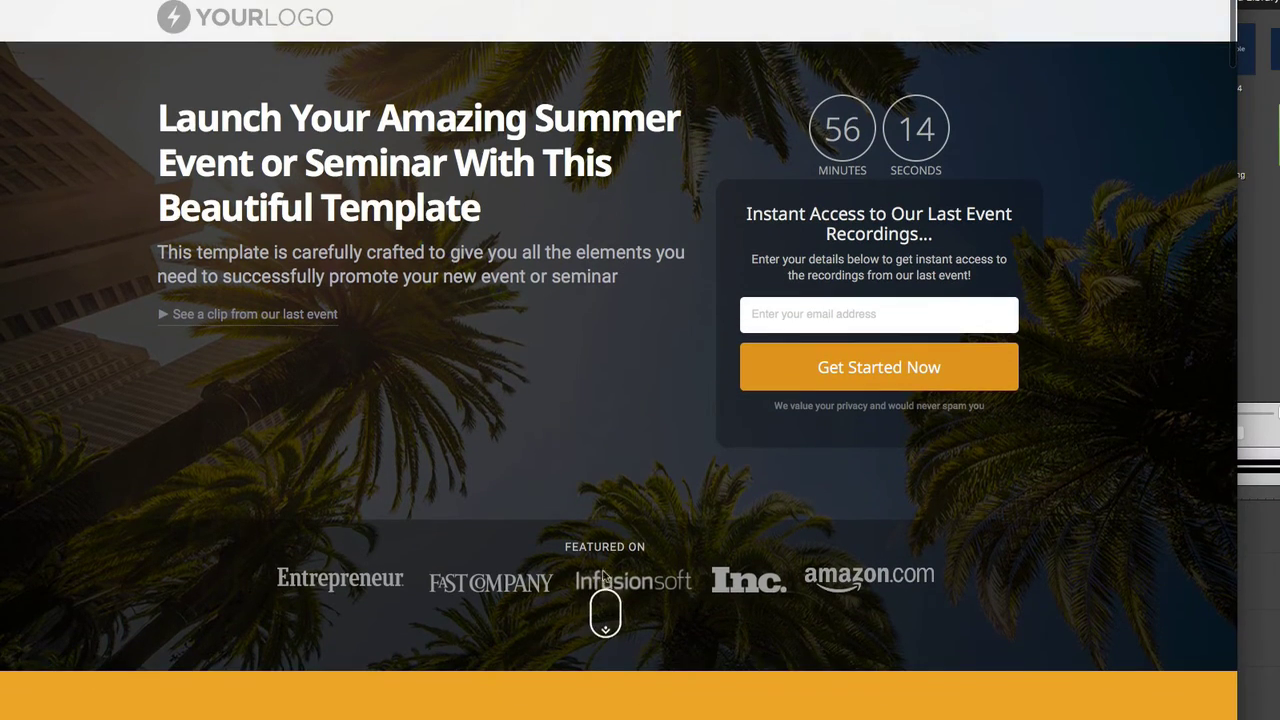
{"action": "scroll", "coordinate": [608, 614], "scroll_direction": "down", "scroll_amount": 15}
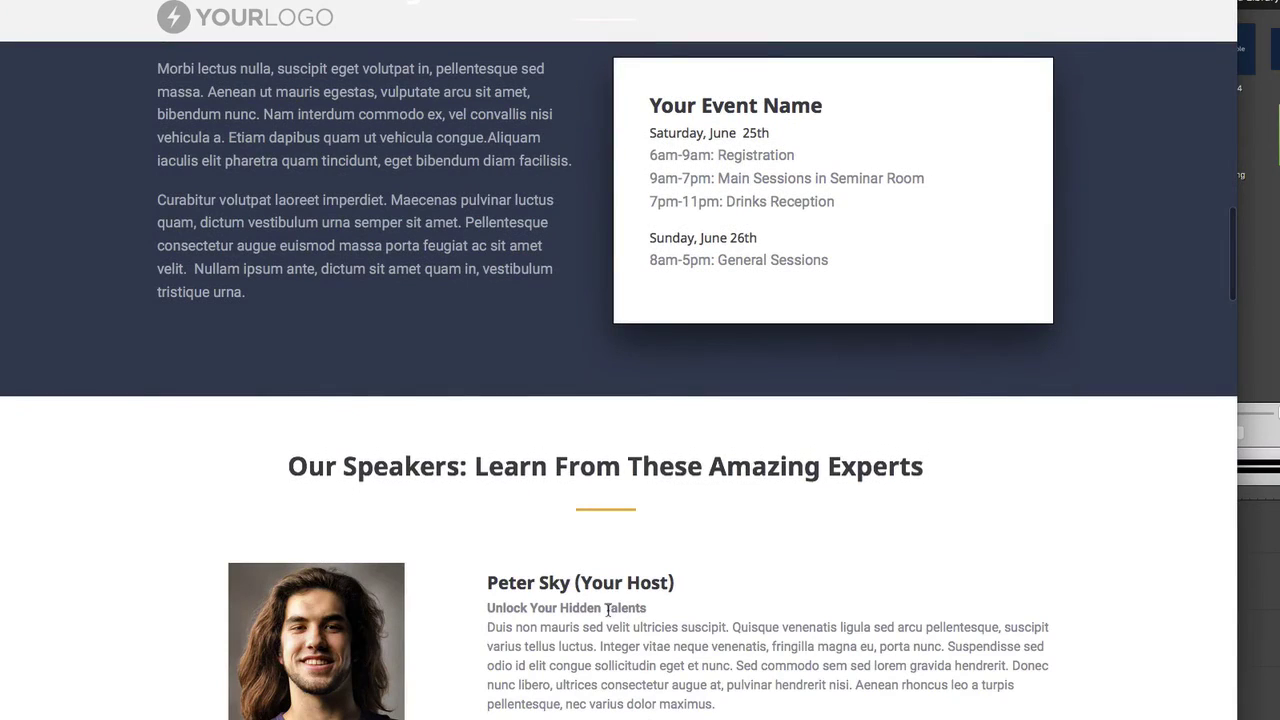
{"action": "scroll", "coordinate": [501, 72], "scroll_direction": "up", "scroll_amount": 3}
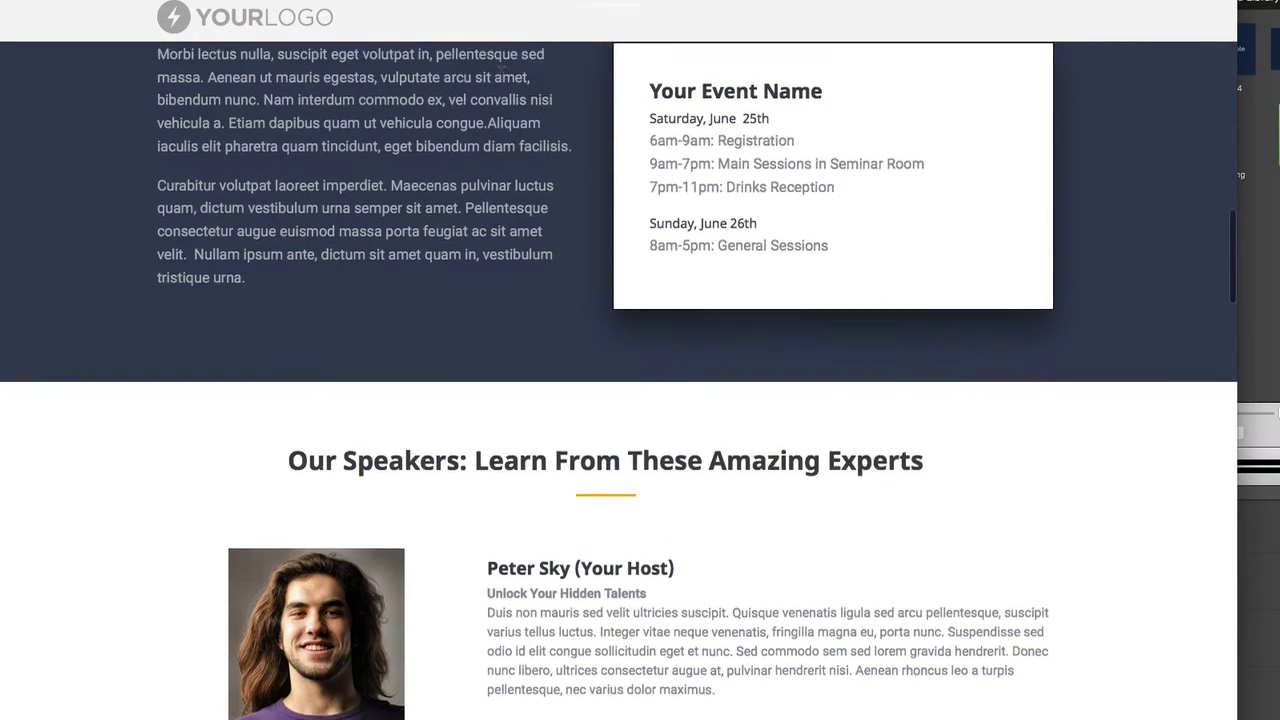
{"action": "scroll", "coordinate": [501, 72], "scroll_direction": "down", "scroll_amount": 2}
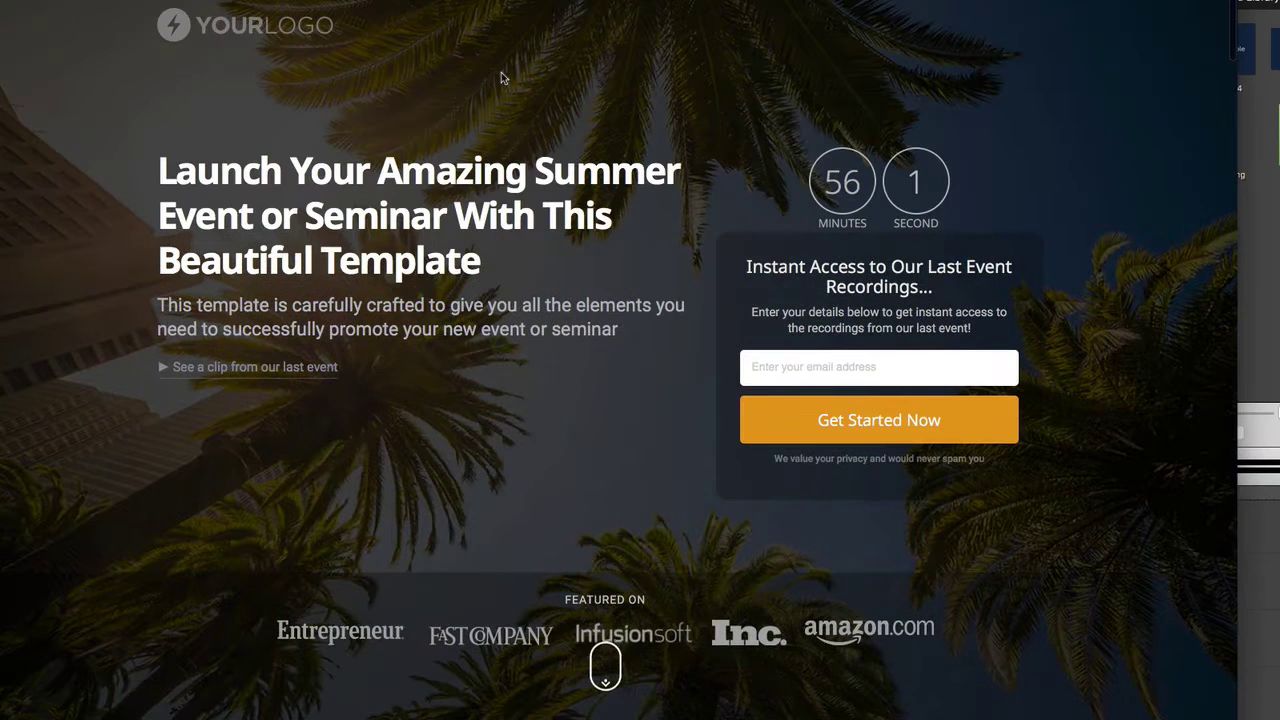
{"action": "left_click", "coordinate": [380, 6]}
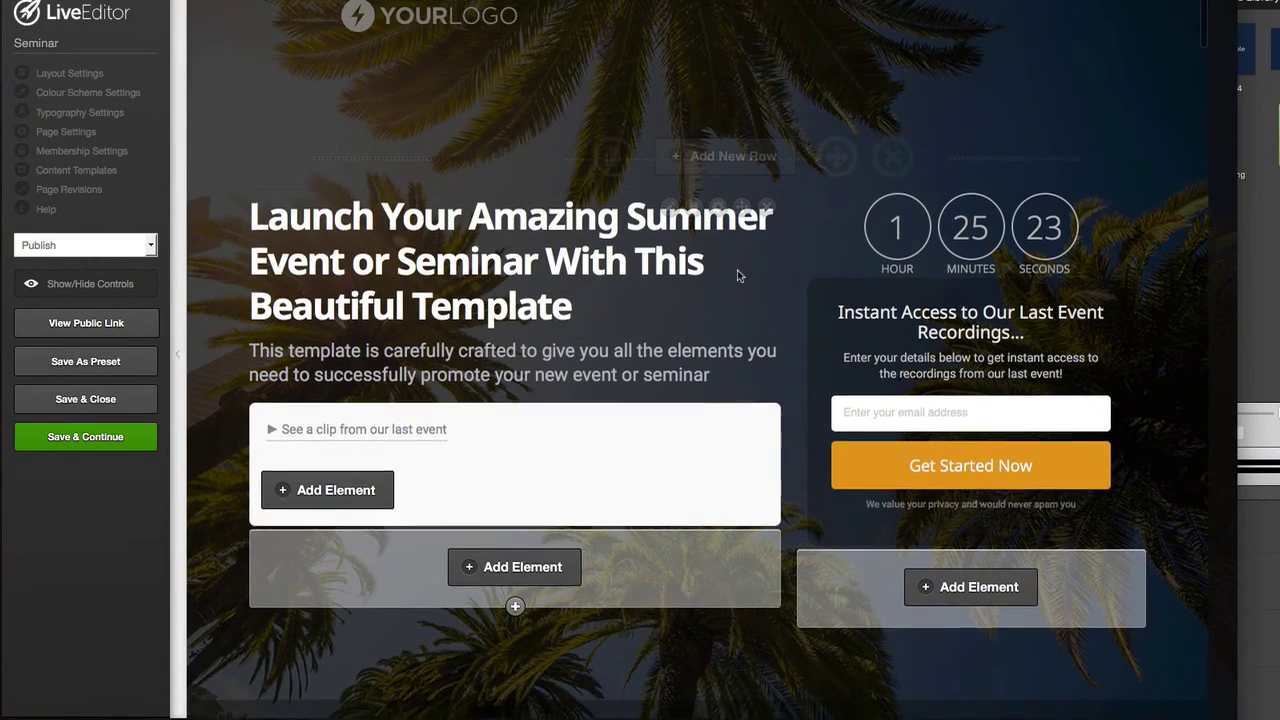
Step: Insert a Text Block element reading "Jump here" below the body text in the row above the testimonials
{"action": "scroll", "coordinate": [737, 270], "scroll_direction": "down", "scroll_amount": 8}
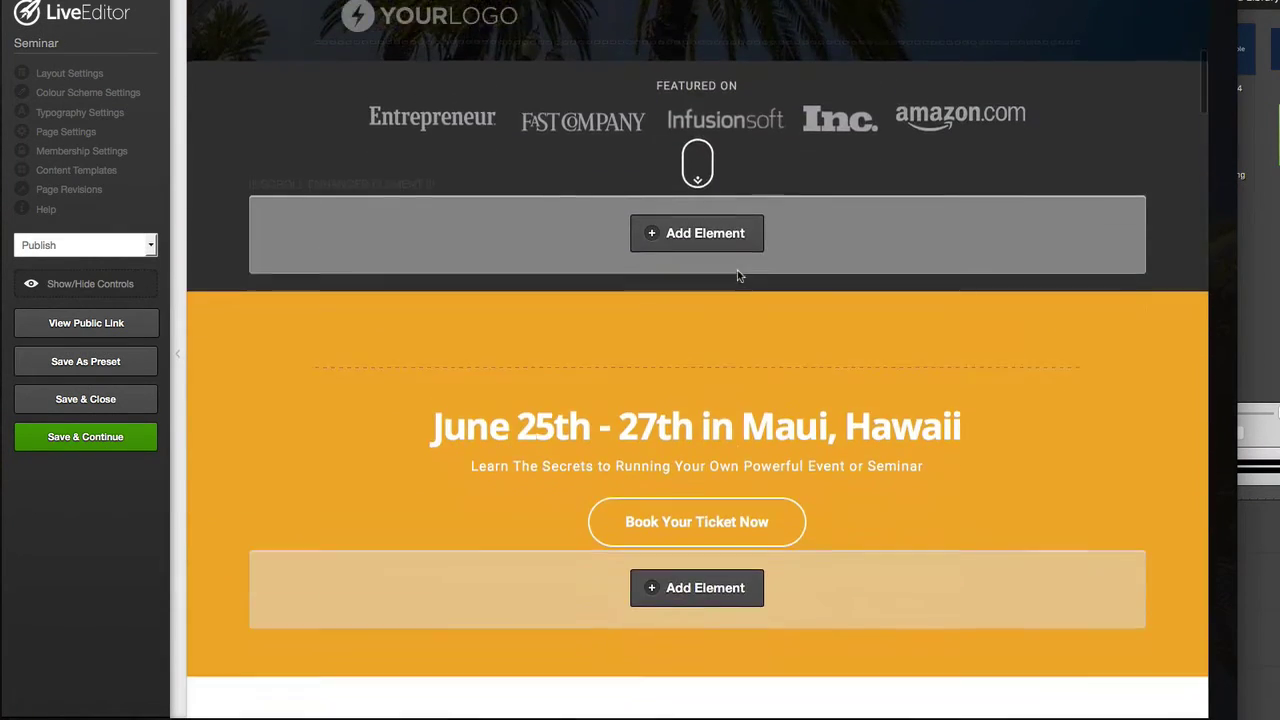
{"action": "scroll", "coordinate": [737, 272], "scroll_direction": "down", "scroll_amount": 10}
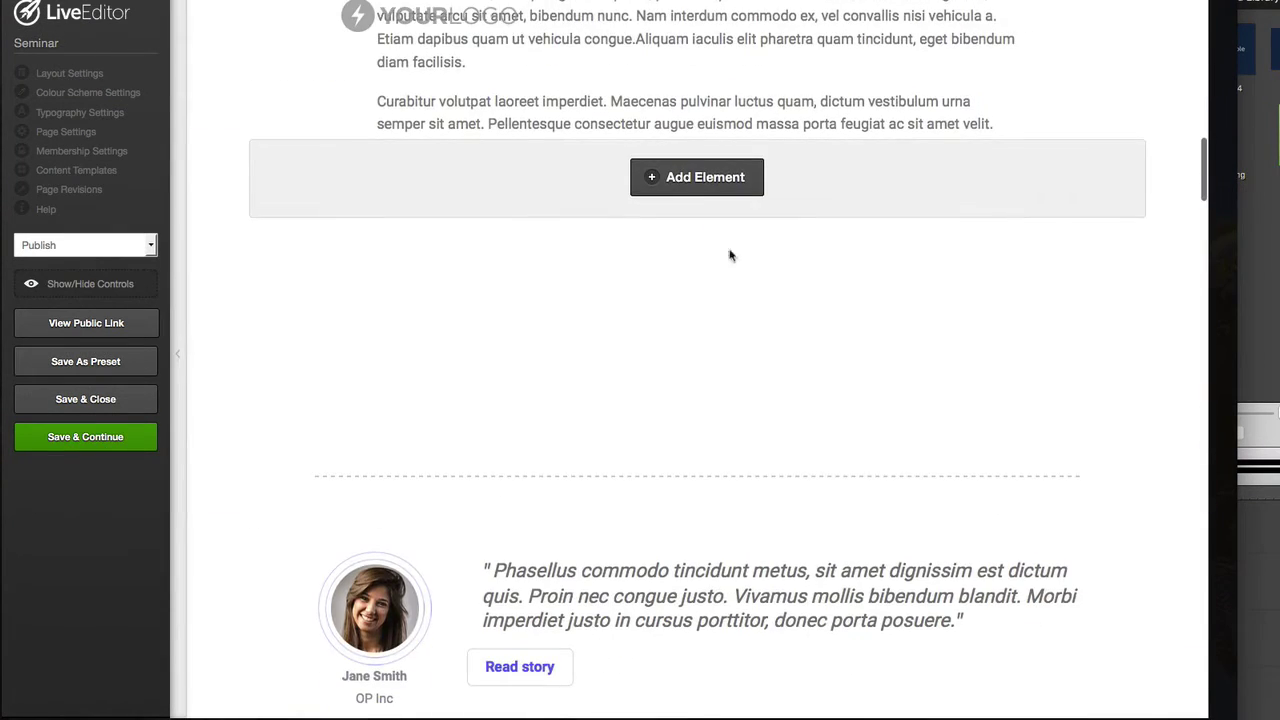
{"action": "scroll", "coordinate": [448, 247], "scroll_direction": "up", "scroll_amount": 1}
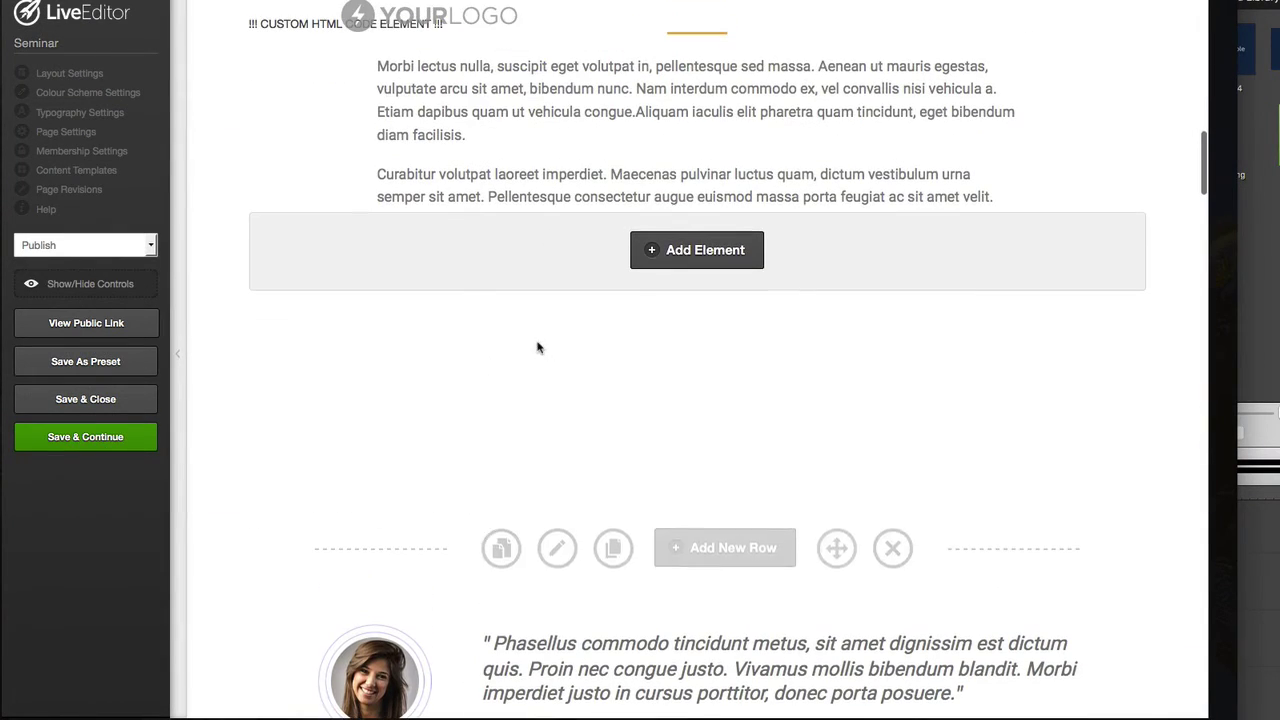
{"action": "left_click", "coordinate": [701, 258]}
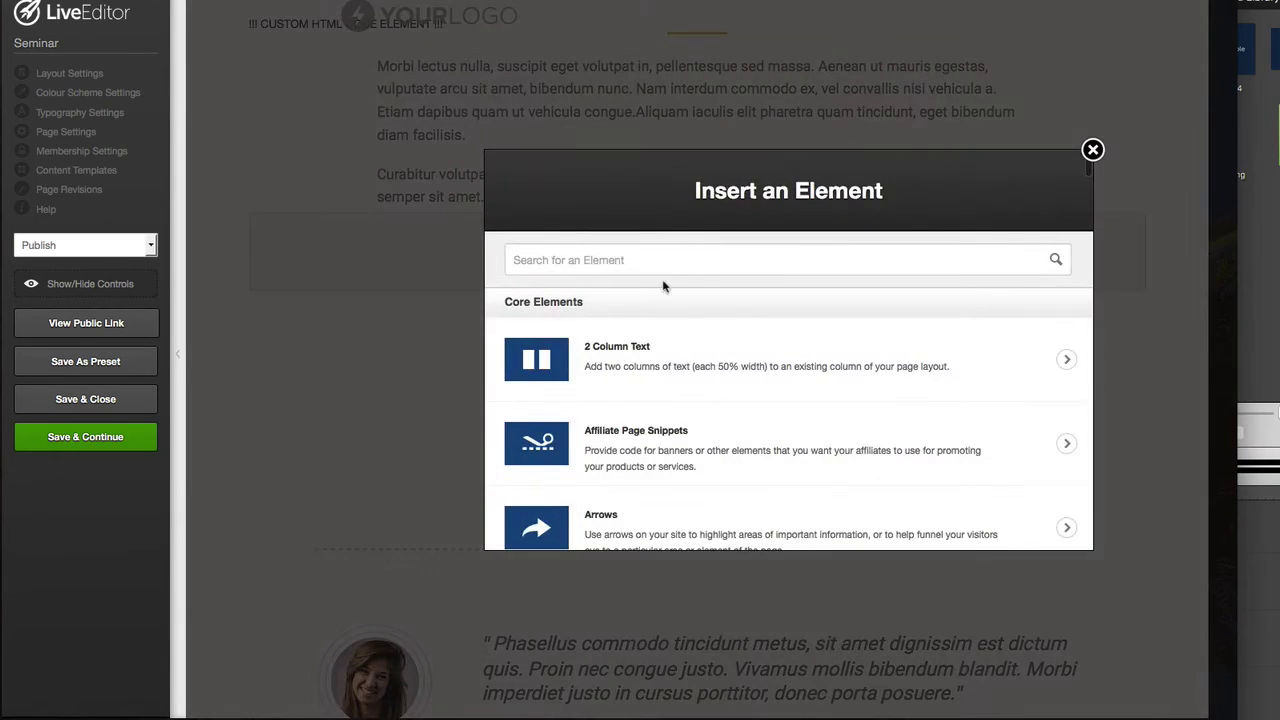
{"action": "type", "text": "text"}
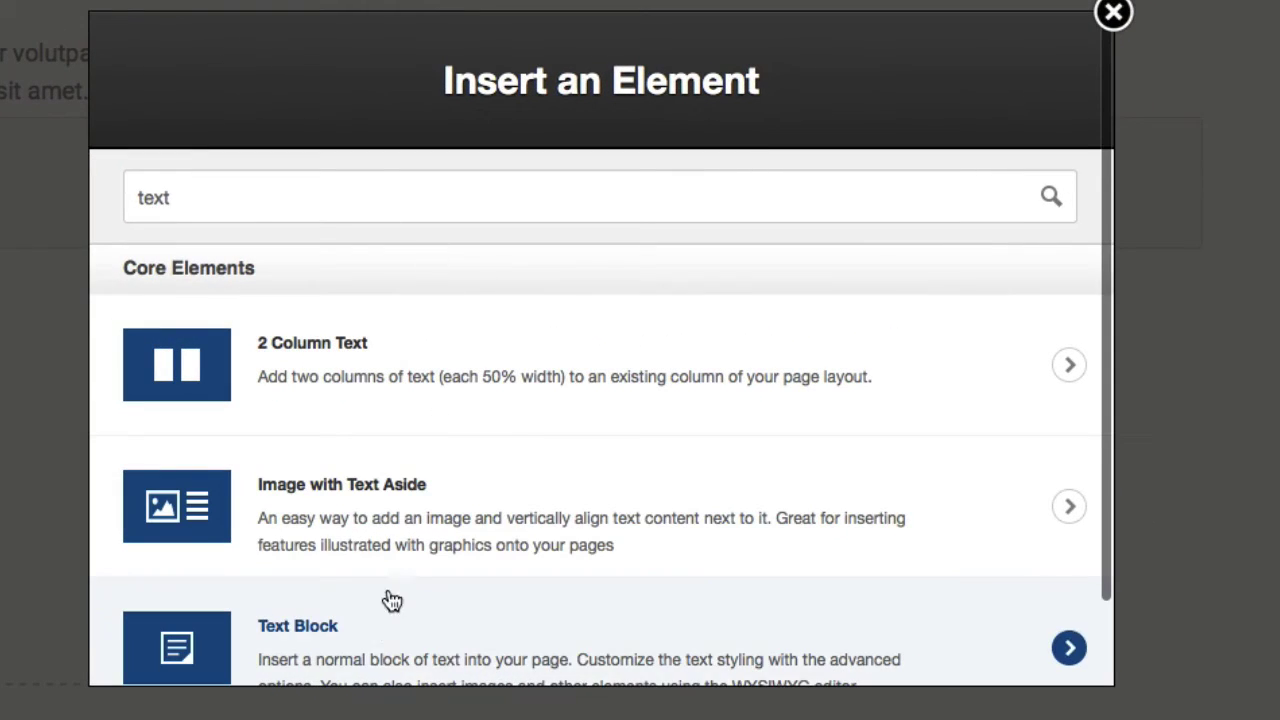
{"action": "scroll", "coordinate": [383, 638], "scroll_direction": "right", "scroll_amount": 2}
{"action": "left_click", "coordinate": [383, 638]}
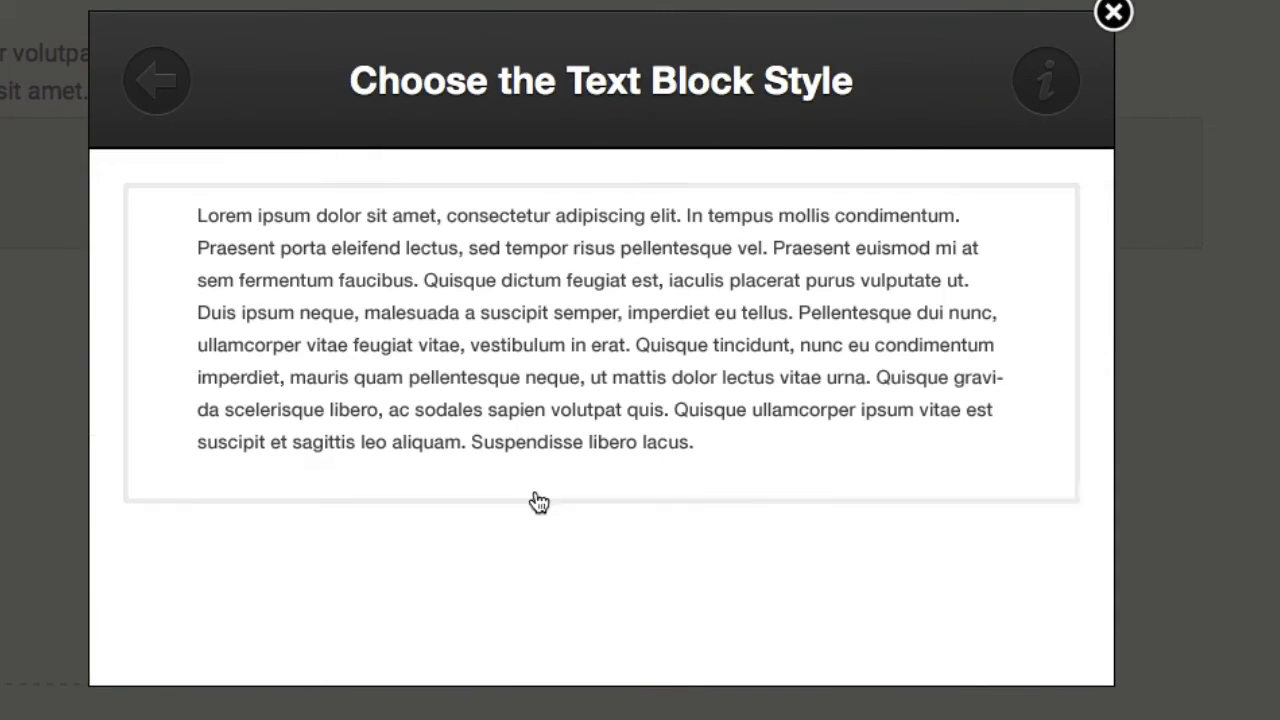
{"action": "left_click", "coordinate": [514, 391]}
{"action": "type", "text": "Jum"}
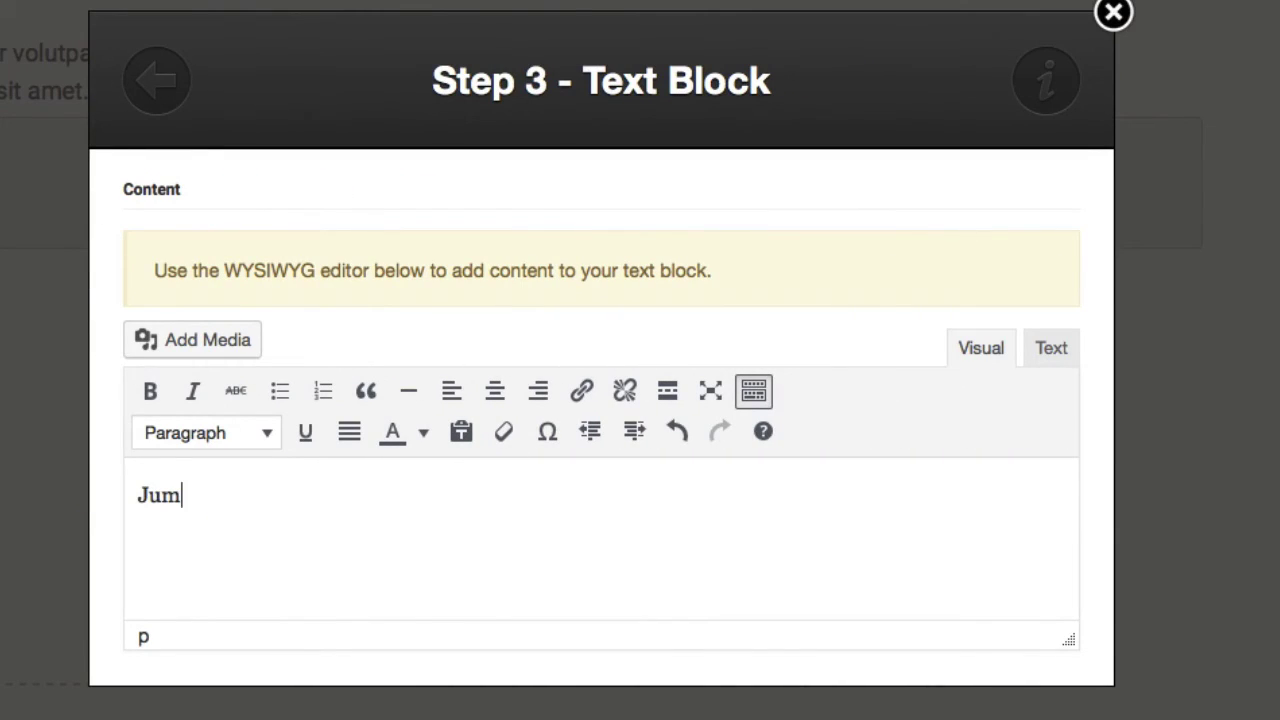
{"action": "type", "text": "p here"}
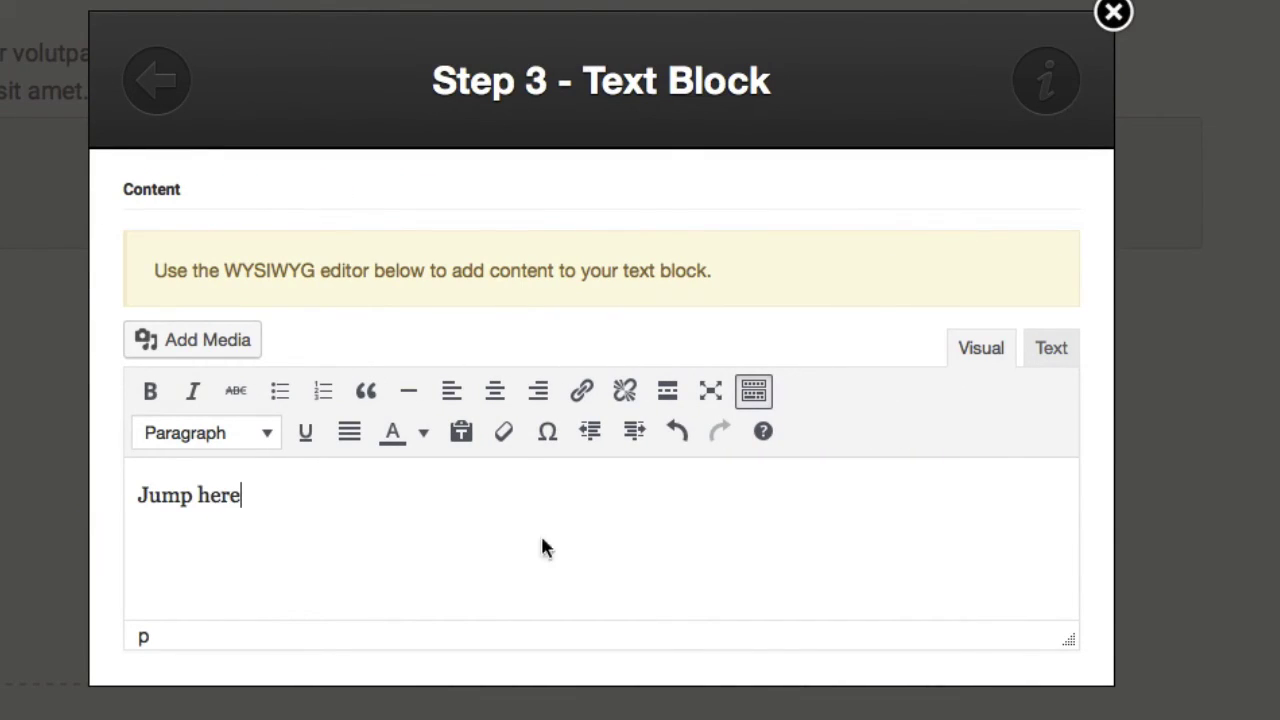
{"action": "scroll", "coordinate": [697, 503], "scroll_direction": "down", "scroll_amount": 3}
{"action": "left_click", "coordinate": [775, 615]}
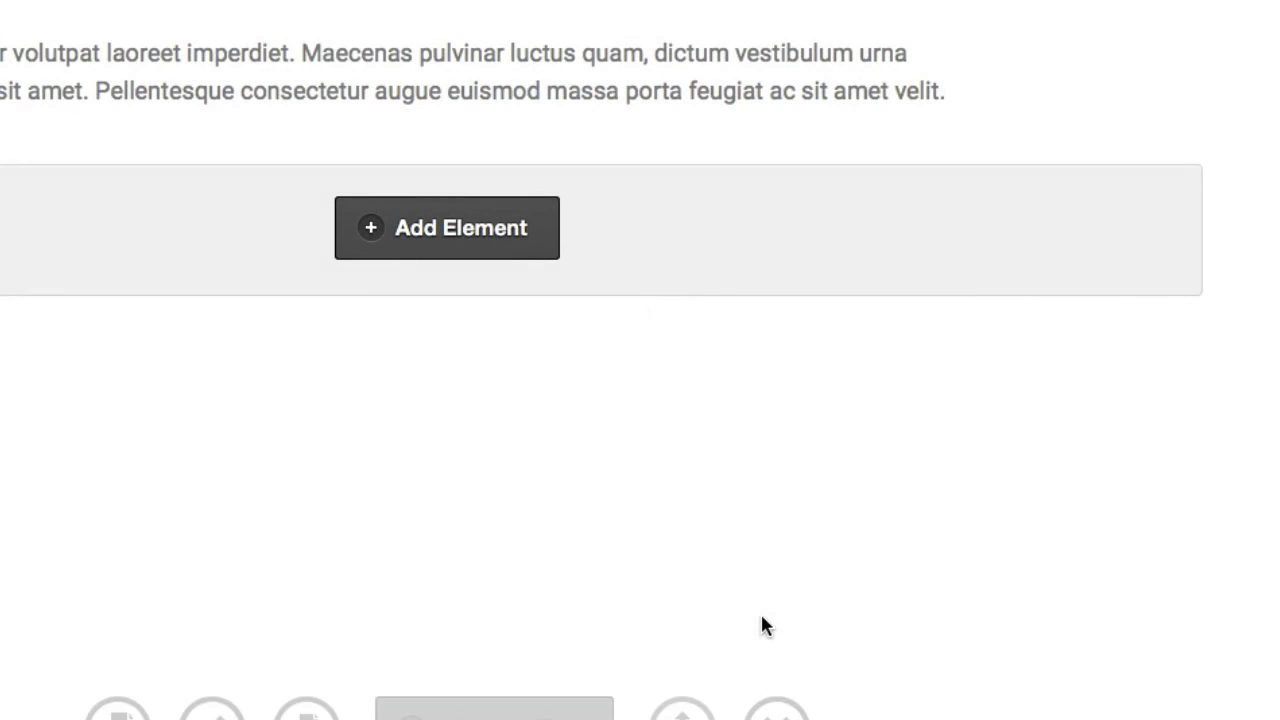
Step: Add an empty named anchor tag before the "Jump here" text block, named with the site user's lowercase first name plus "f", and update its advanced options
{"action": "mouse_move", "coordinate": [1093, 145]}
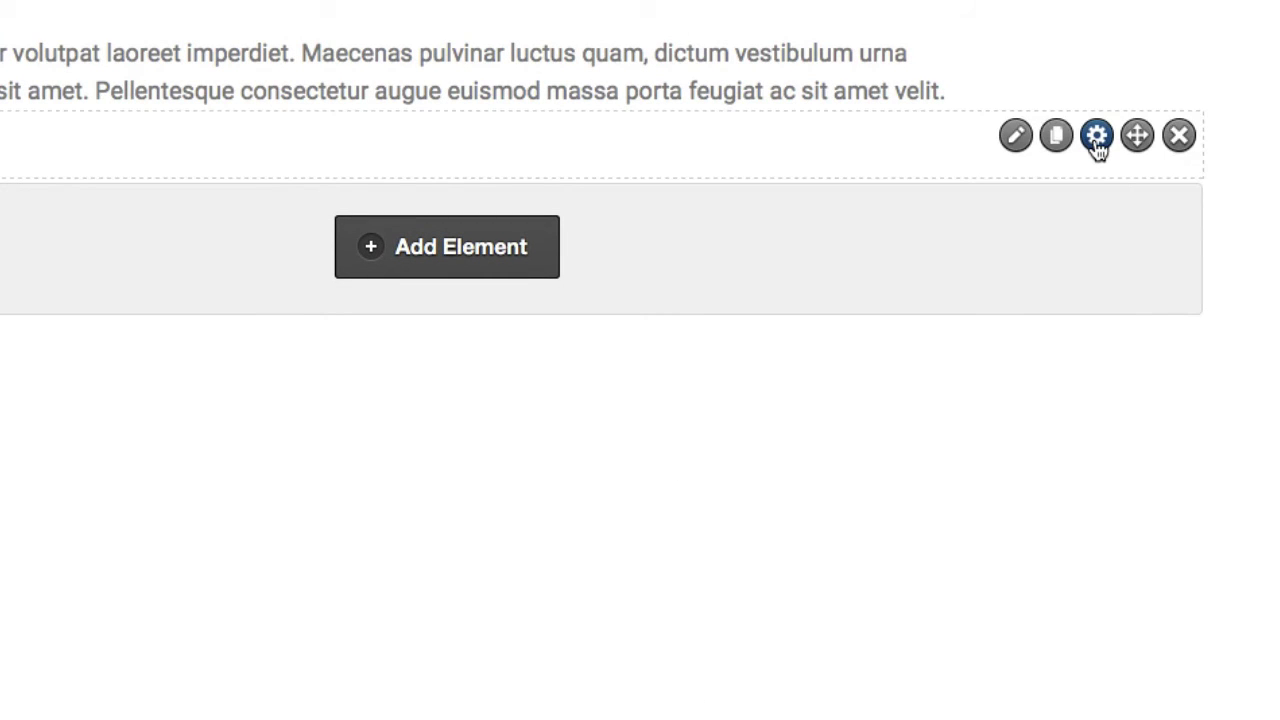
{"action": "left_click", "coordinate": [1097, 138]}
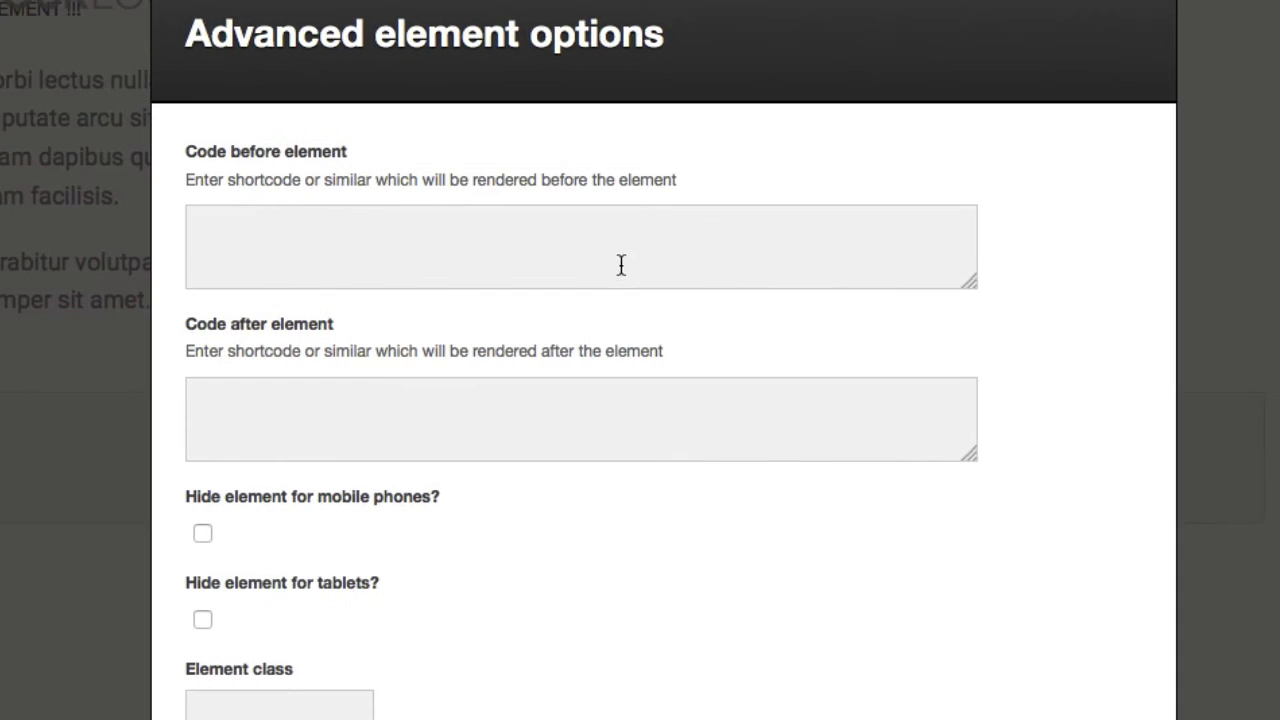
{"action": "left_click", "coordinate": [617, 251]}
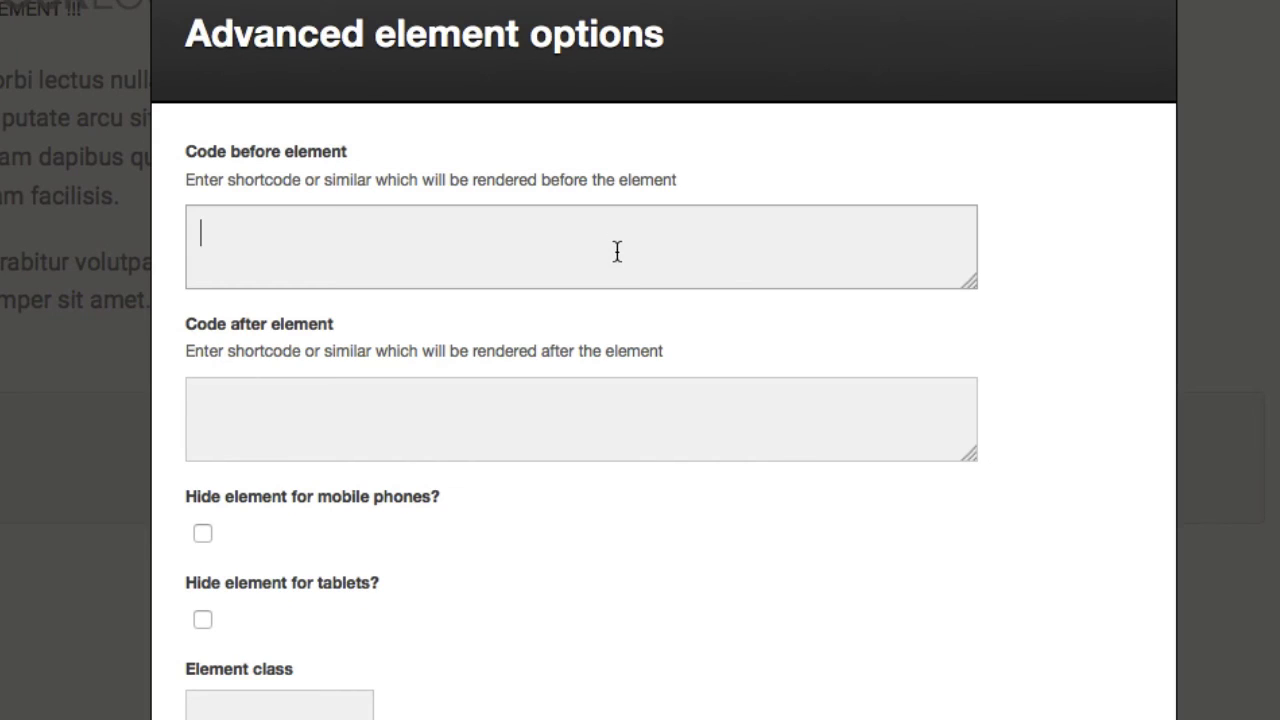
{"action": "type", "text": "<a name="}
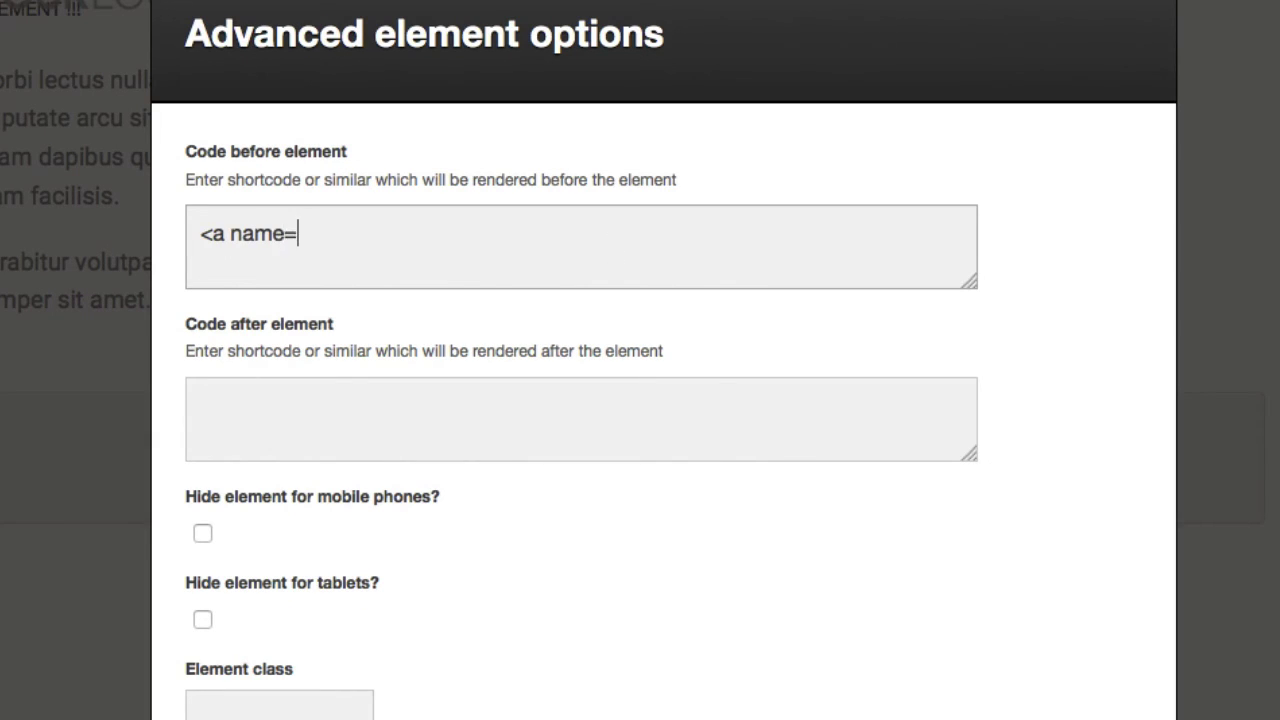
{"action": "type", "text": "\"david"}
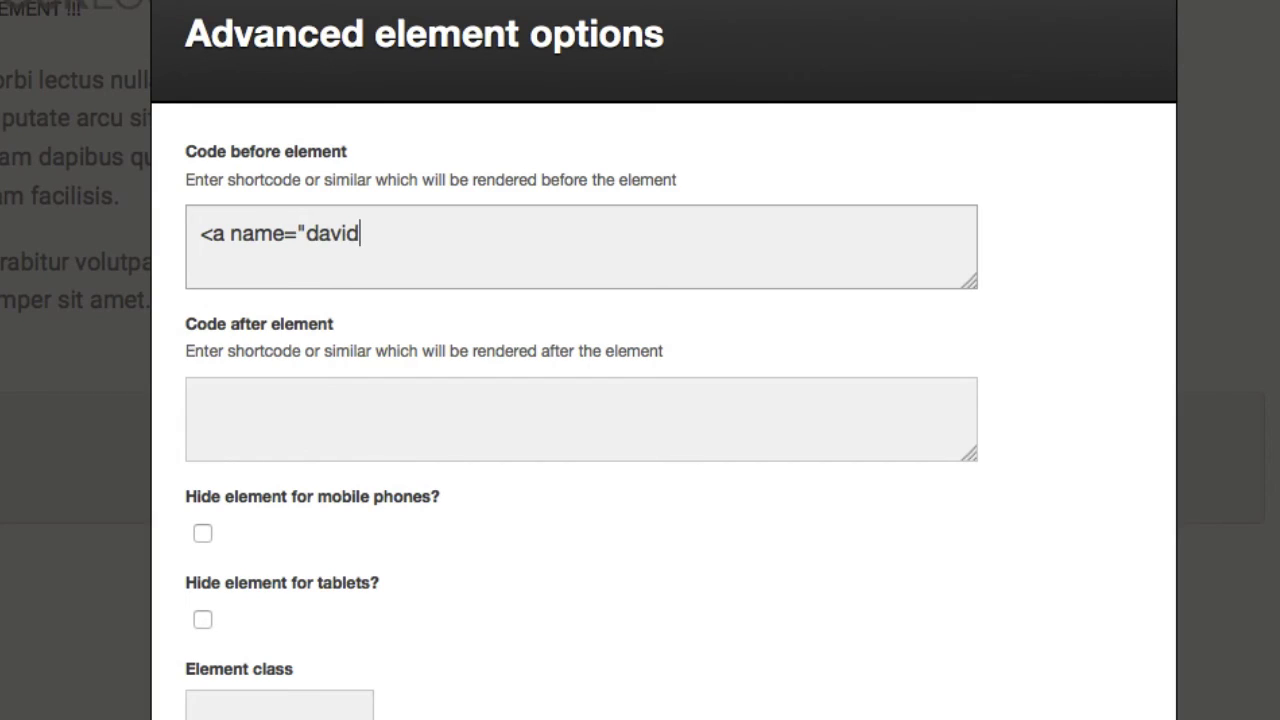
{"action": "type", "text": "f\""}
{"action": "type", "text": ">"}
{"action": "type", "text": "</a."}
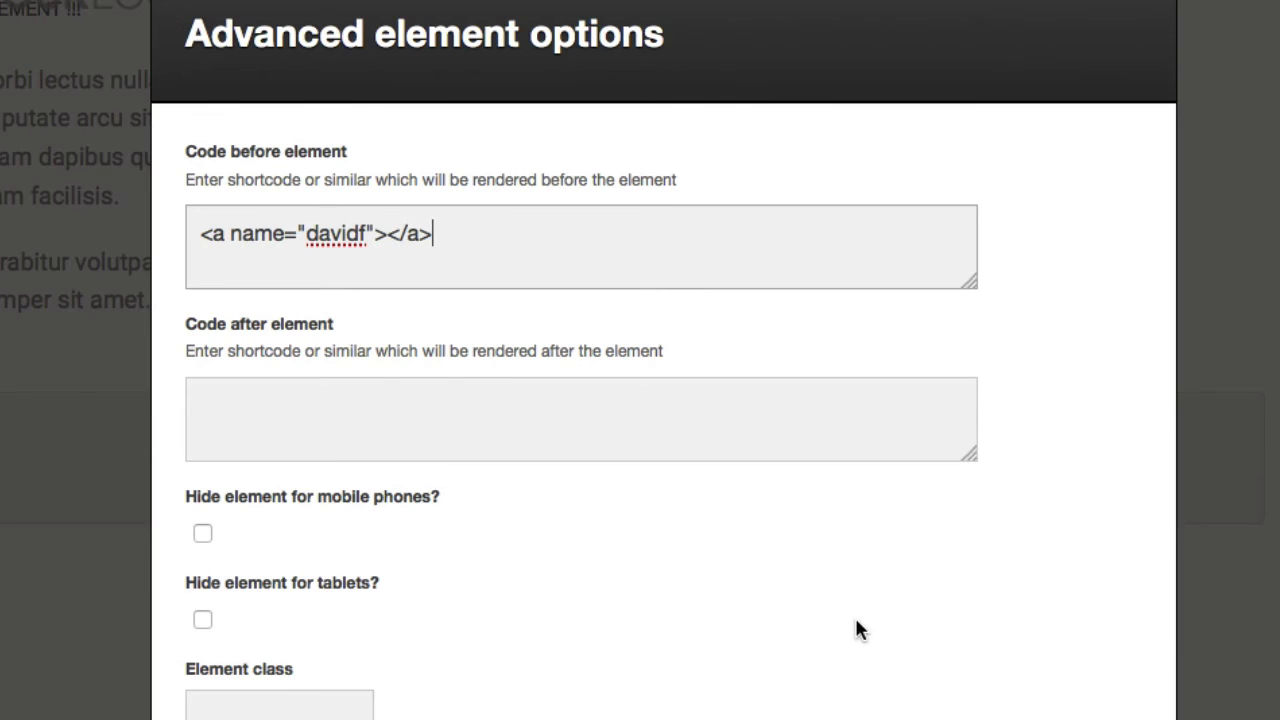
{"action": "scroll", "coordinate": [857, 629], "scroll_direction": "down", "scroll_amount": 5}
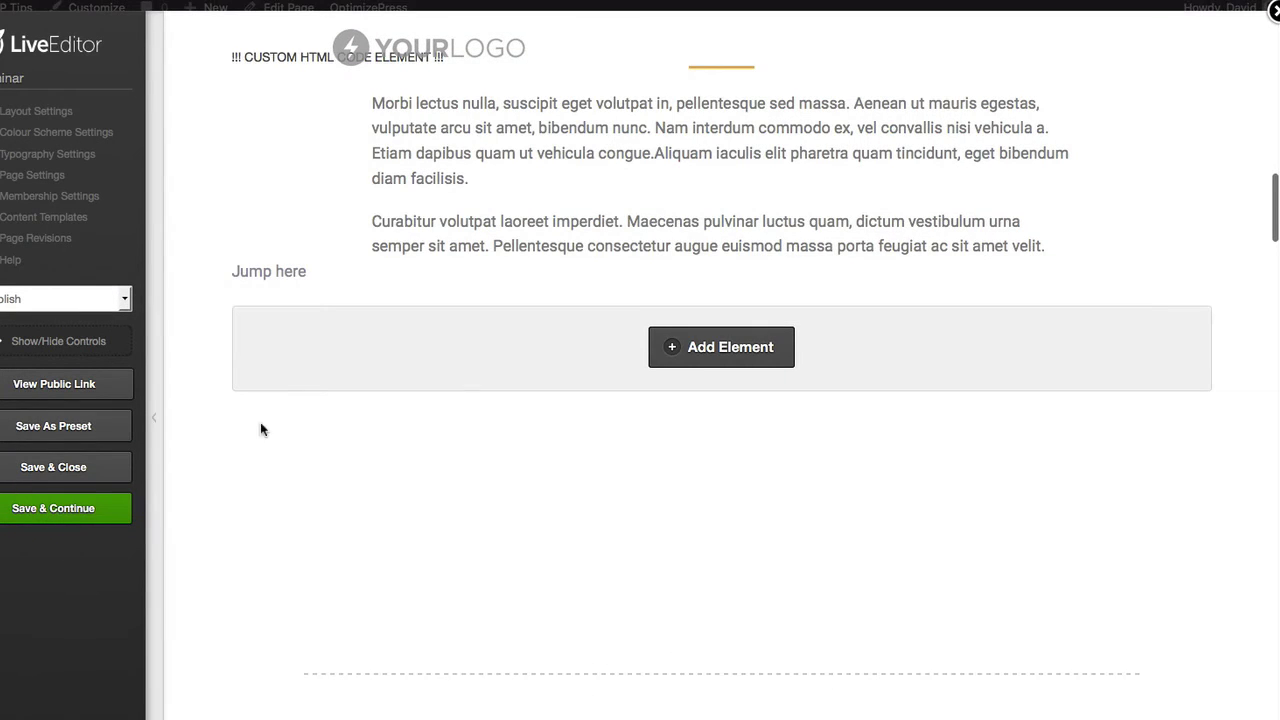
Step: Point the Scroll Enhancer's Scroll to Element at the new anchor's name, without the leading dot, and update the element
{"action": "scroll", "coordinate": [342, 466], "scroll_direction": "up", "scroll_amount": 5}
{"action": "scroll", "coordinate": [342, 474], "scroll_direction": "up", "scroll_amount": 5}
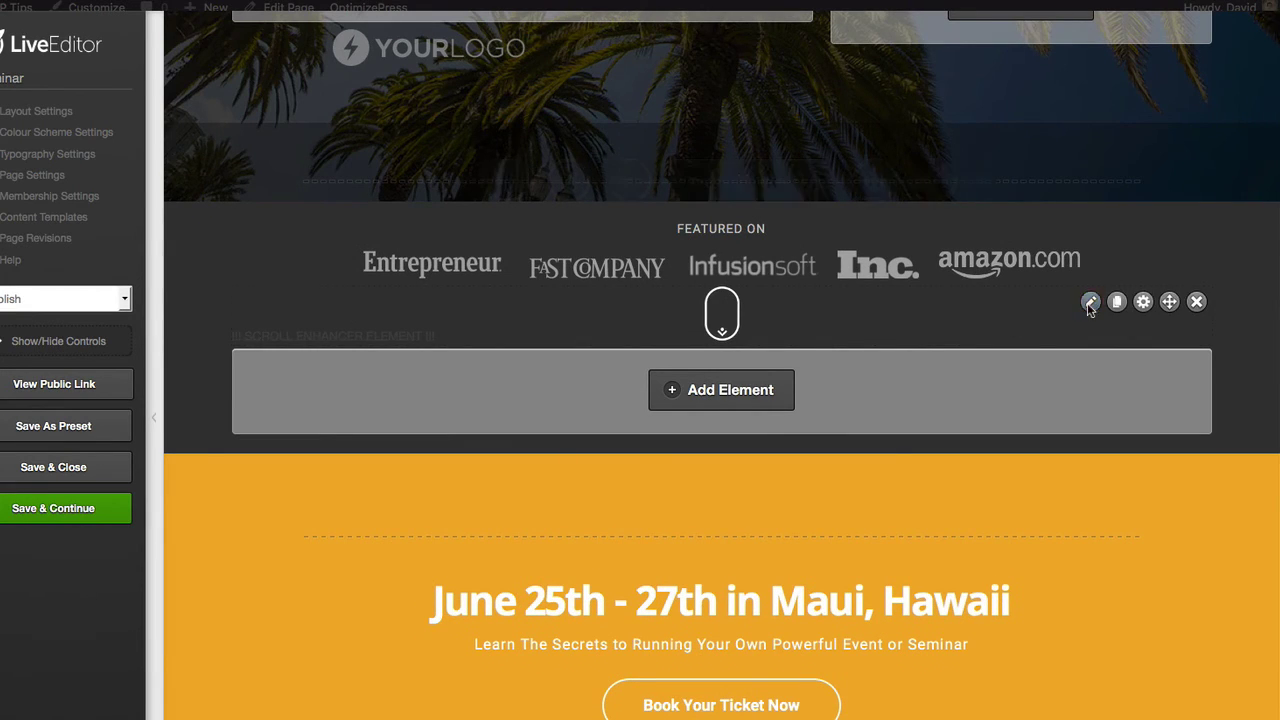
{"action": "left_click", "coordinate": [1089, 303]}
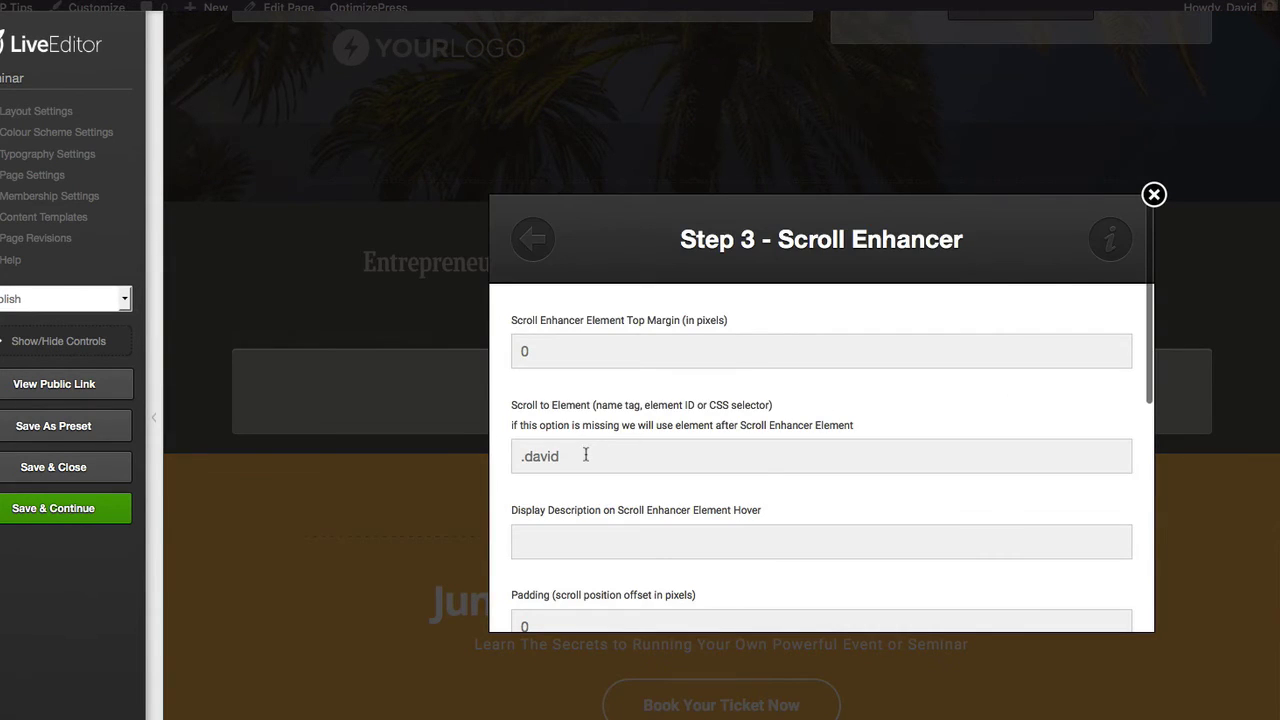
{"action": "left_click", "coordinate": [585, 455]}
{"action": "type", "text": "f"}
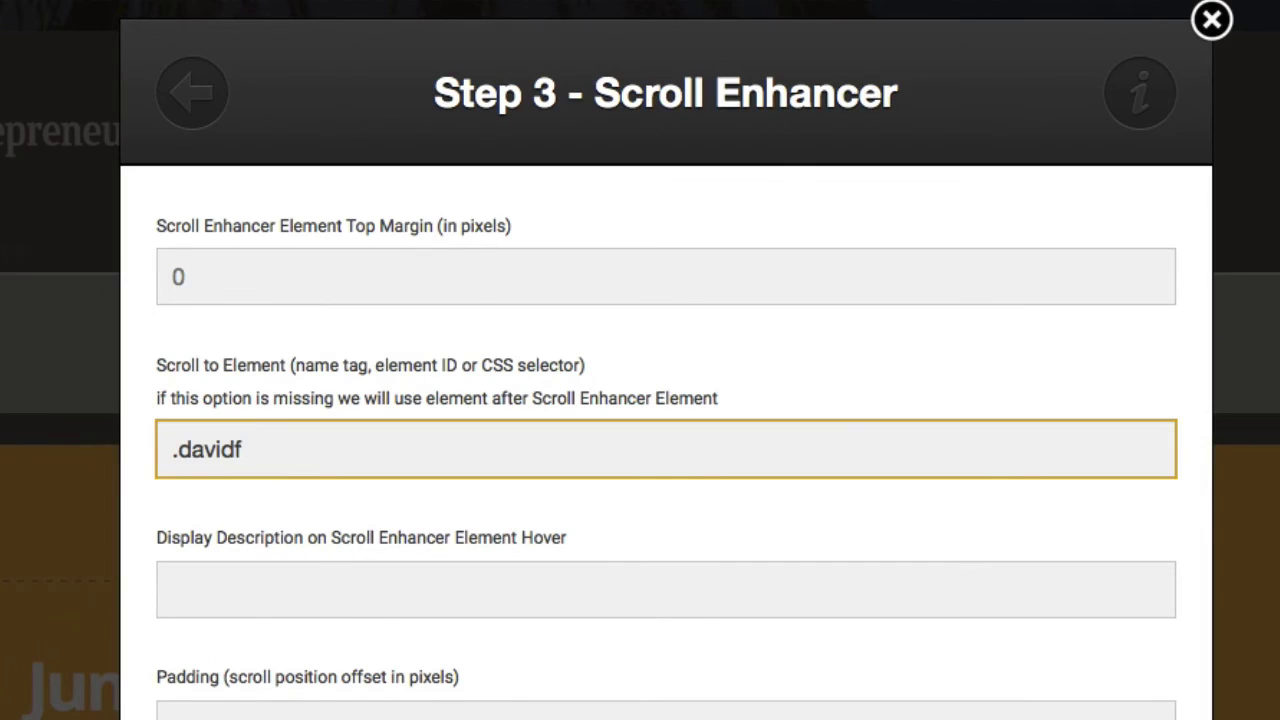
{"action": "left_click", "coordinate": [177, 449]}
{"action": "key", "text": "BackSpace"}
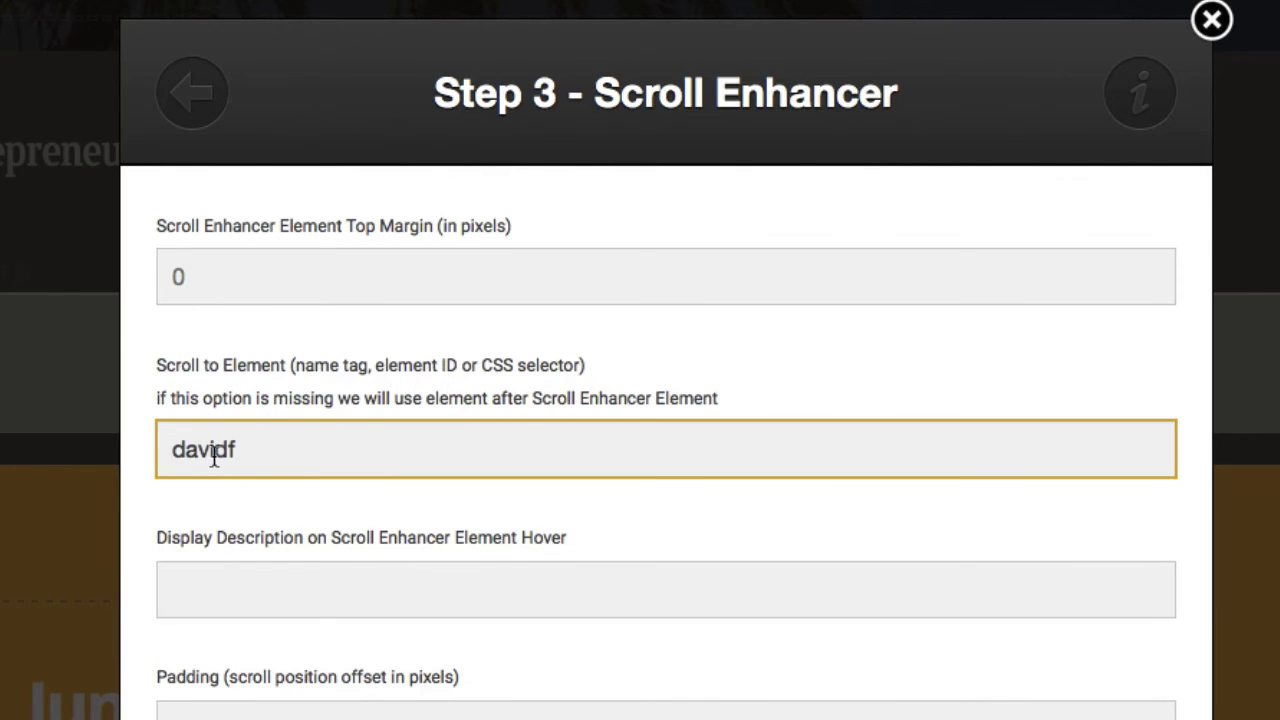
{"action": "scroll", "coordinate": [524, 420], "scroll_direction": "down", "scroll_amount": 10}
{"action": "left_click", "coordinate": [1105, 666]}
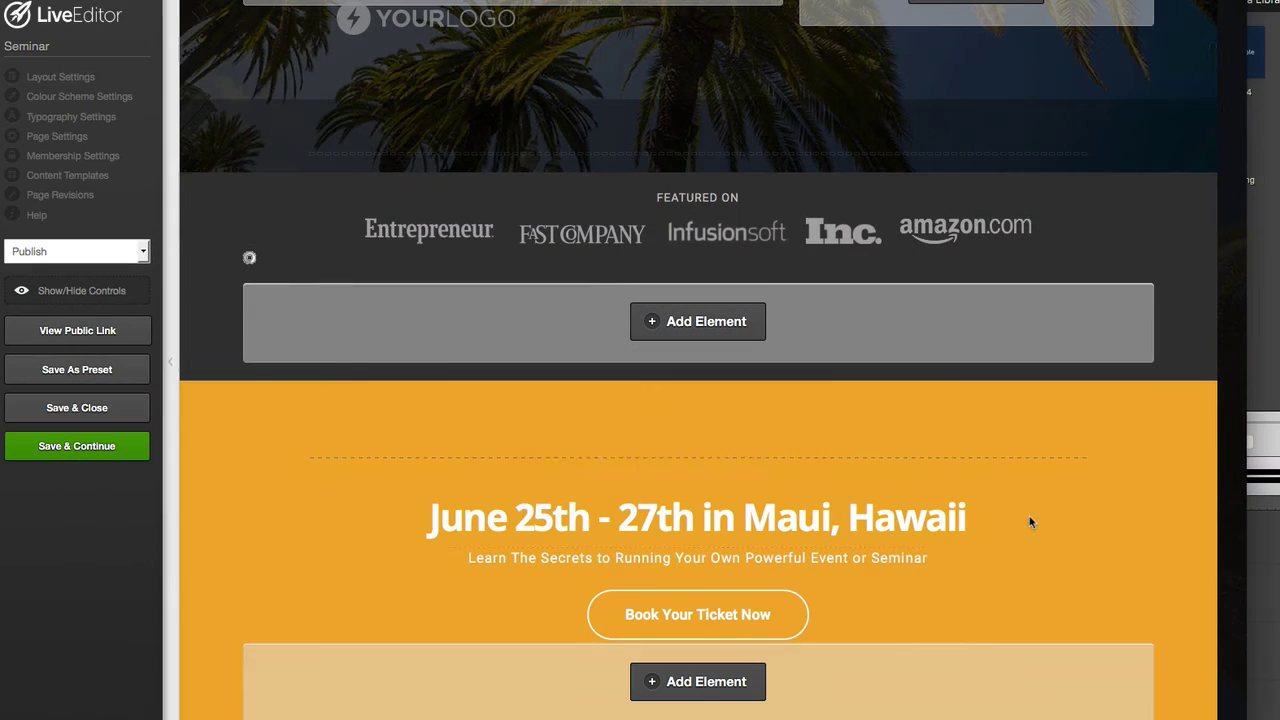
Step: Save the page and test where the Scroll Enhancer lands relative to the "Jump here" text on the public page, returning to the LiveEditor
{"action": "left_click", "coordinate": [85, 421]}
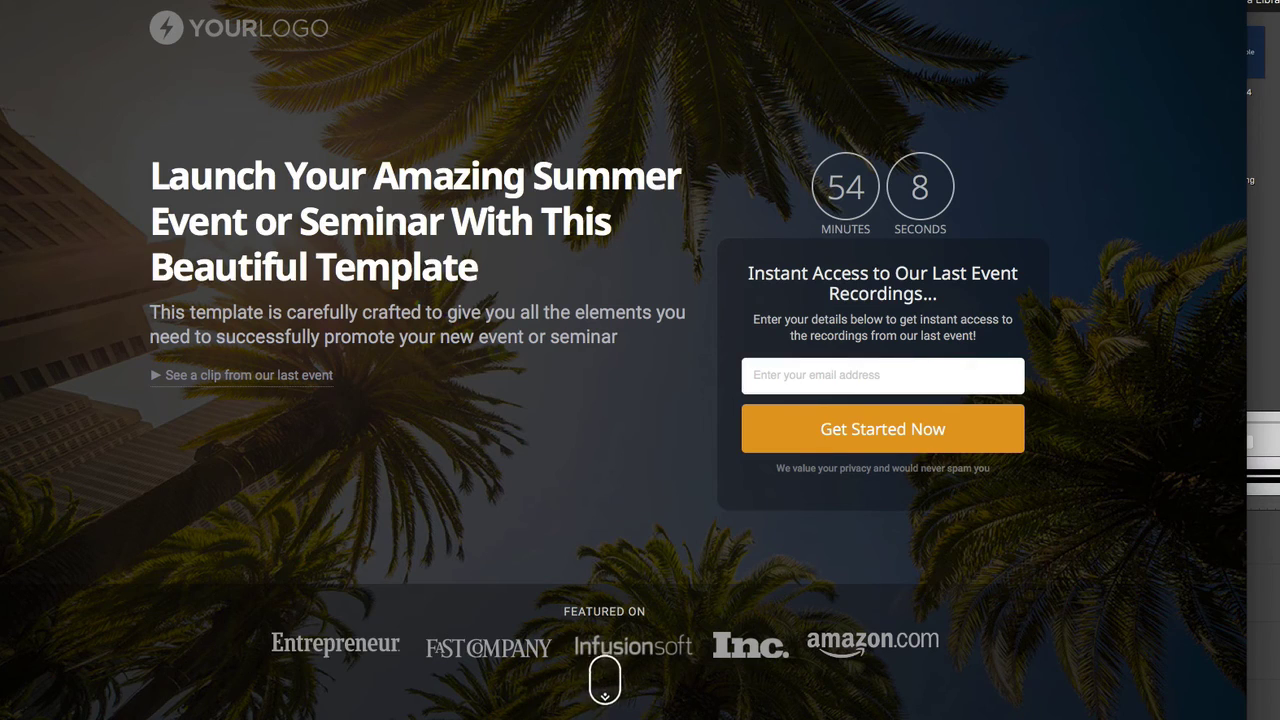
{"action": "scroll", "coordinate": [197, 358], "scroll_direction": "down", "scroll_amount": 3}
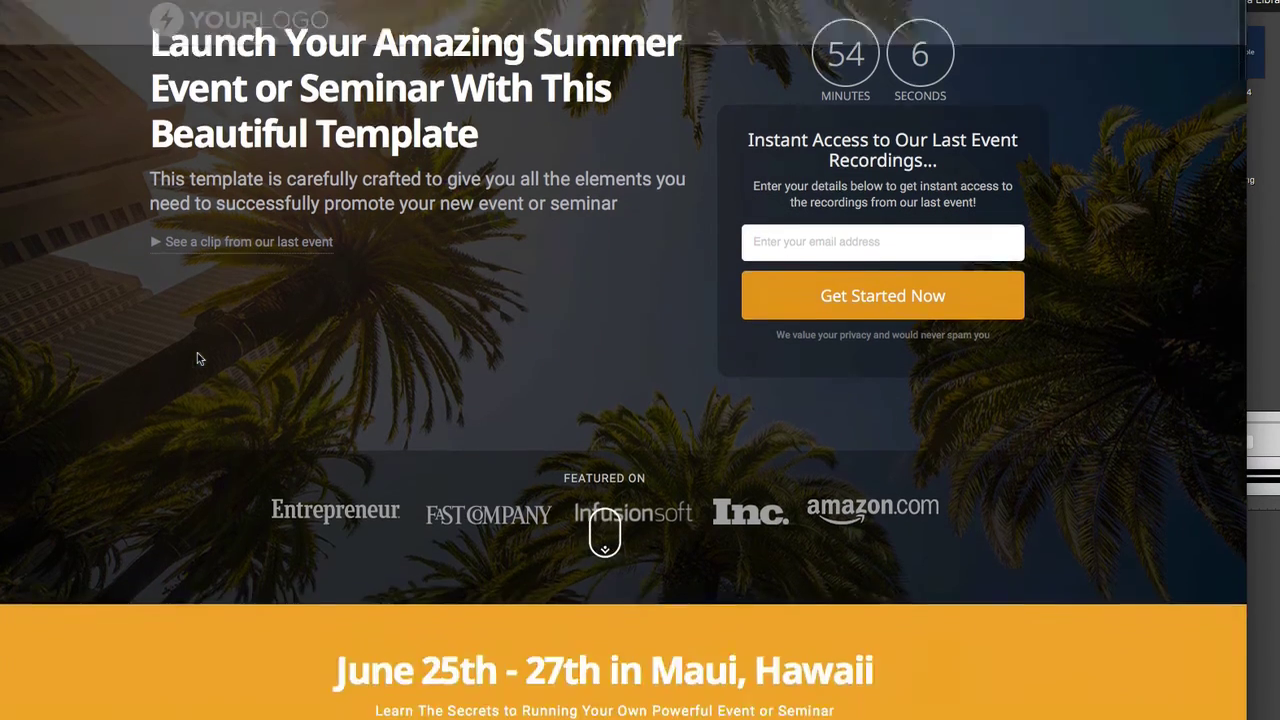
{"action": "left_click", "coordinate": [605, 410]}
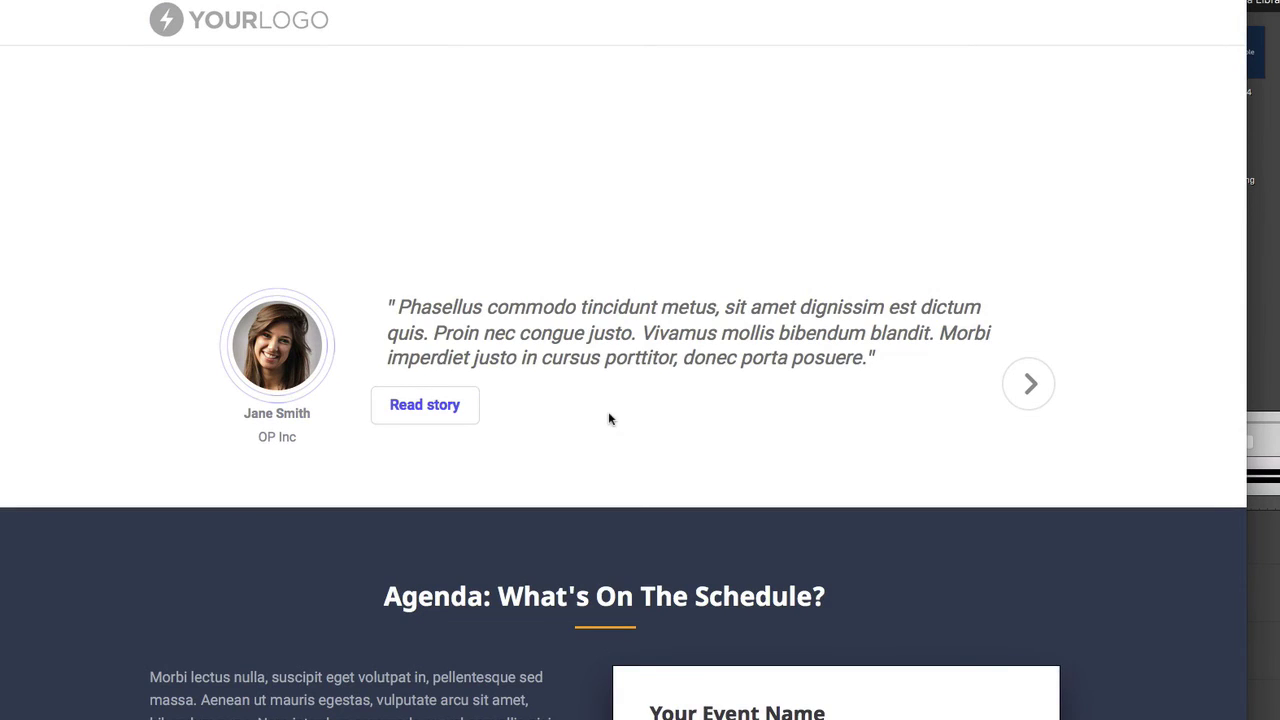
{"action": "scroll", "coordinate": [608, 411], "scroll_direction": "up", "scroll_amount": 1}
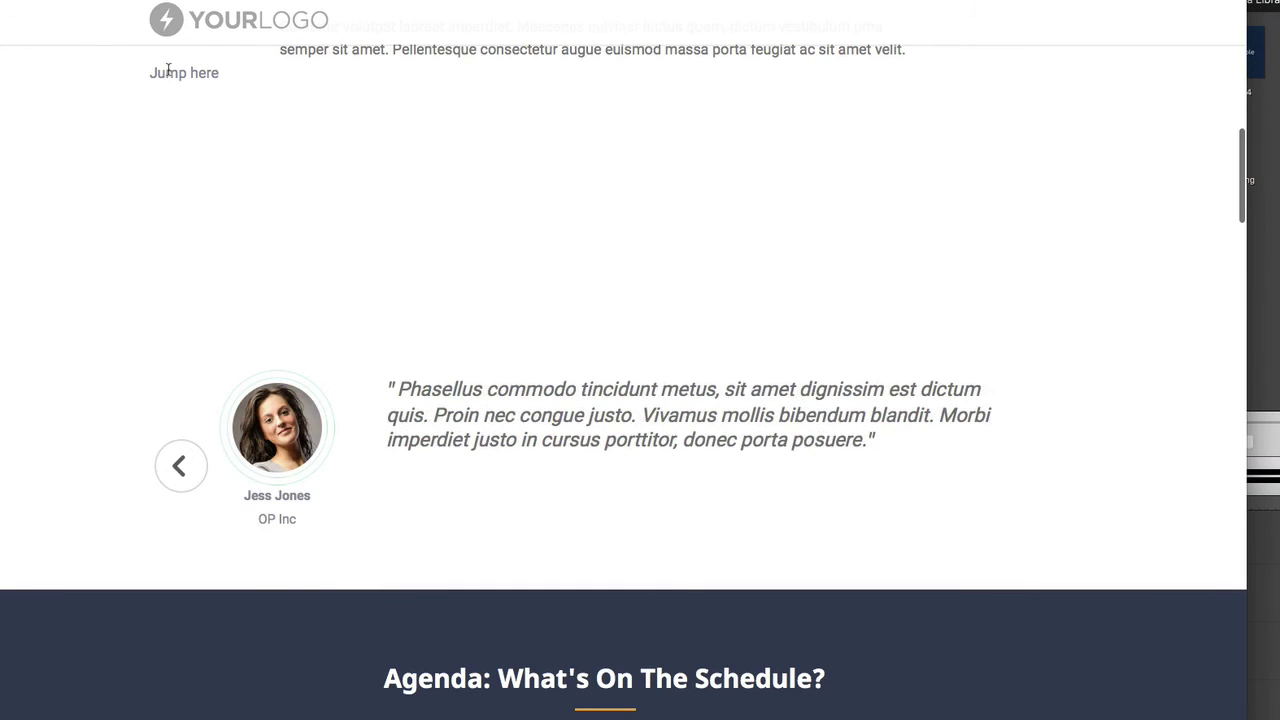
{"action": "scroll", "coordinate": [235, 87], "scroll_direction": "down", "scroll_amount": 2}
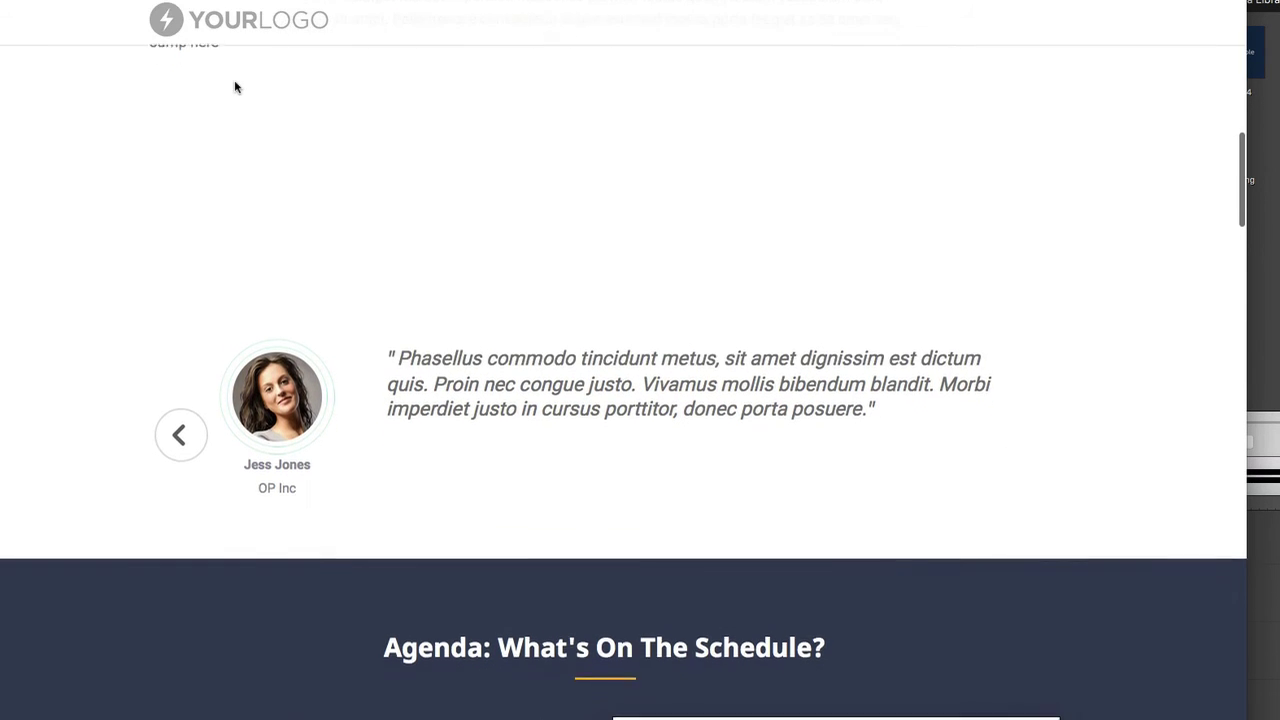
{"action": "scroll", "coordinate": [235, 87], "scroll_direction": "up", "scroll_amount": 2}
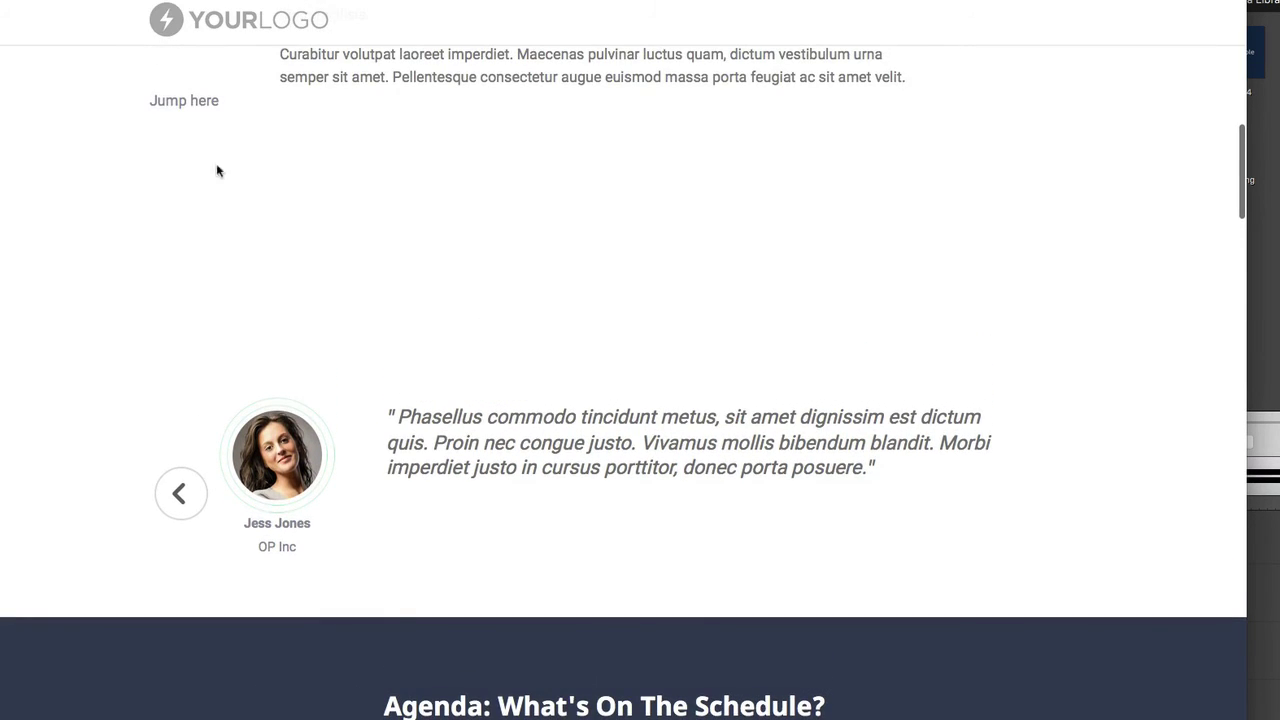
{"action": "scroll", "coordinate": [210, 155], "scroll_direction": "up", "scroll_amount": 1}
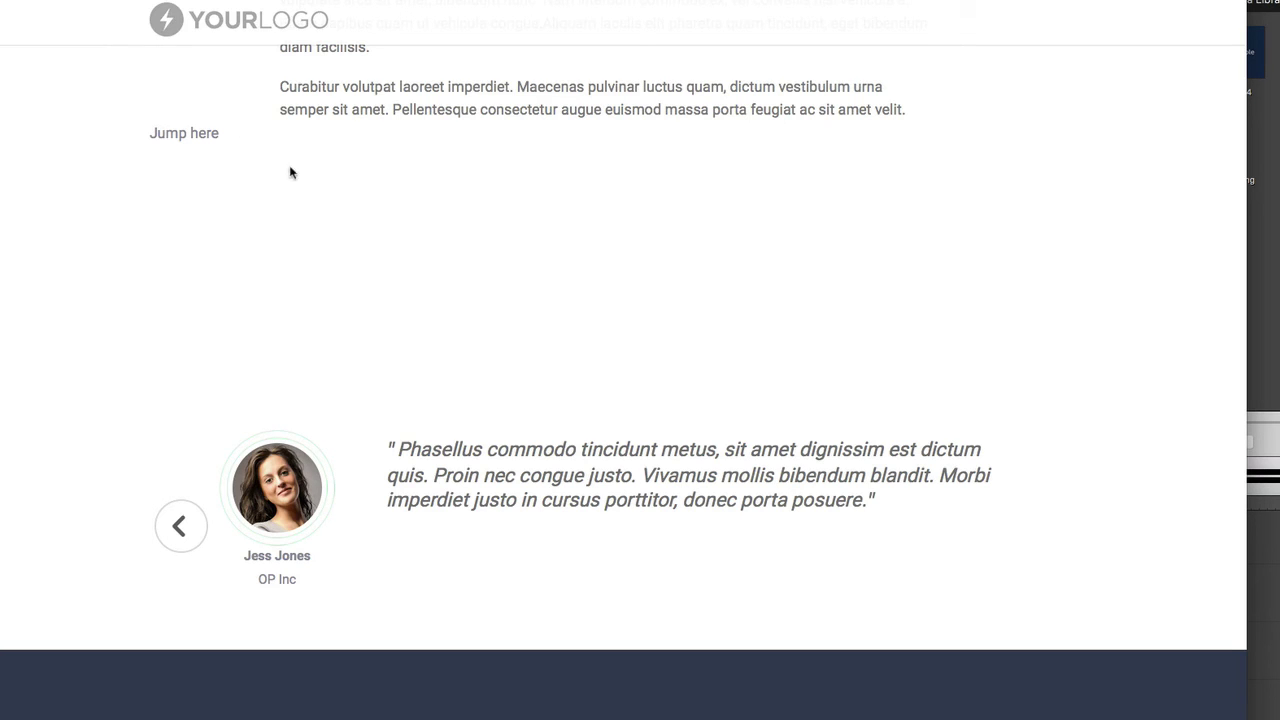
{"action": "scroll", "coordinate": [266, 233], "scroll_direction": "down", "scroll_amount": 6}
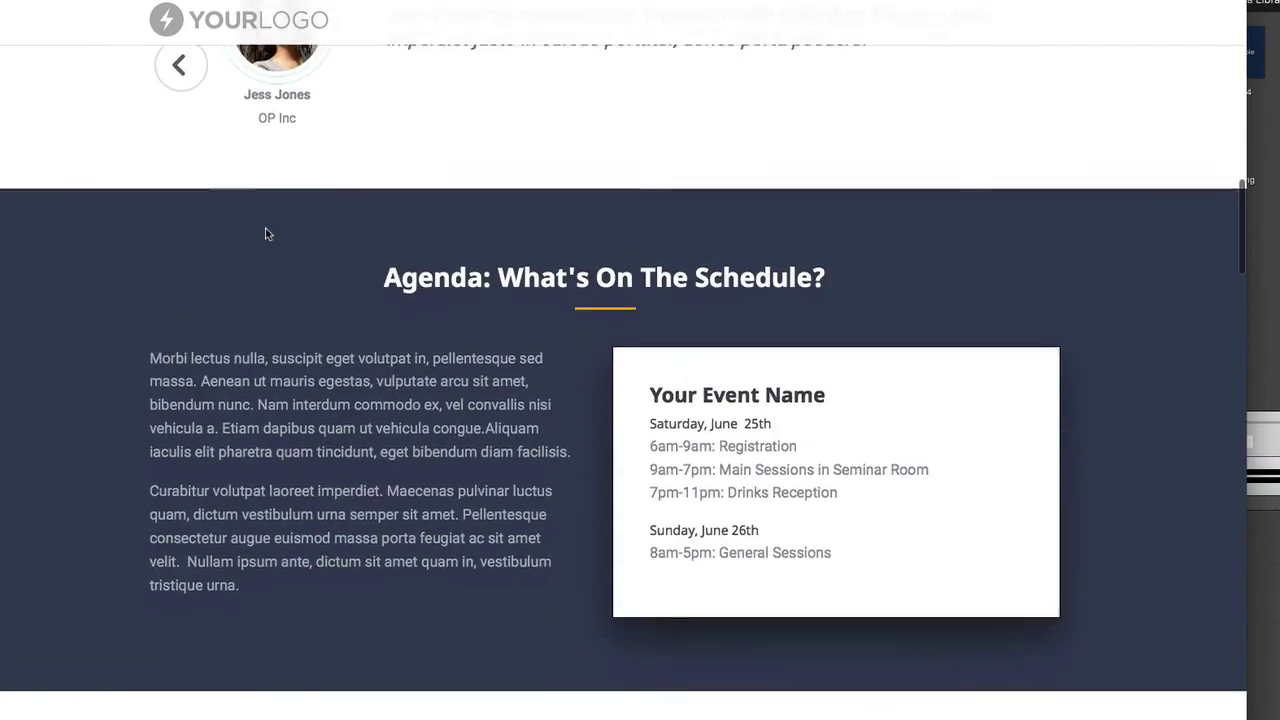
{"action": "scroll", "coordinate": [266, 233], "scroll_direction": "down", "scroll_amount": 1}
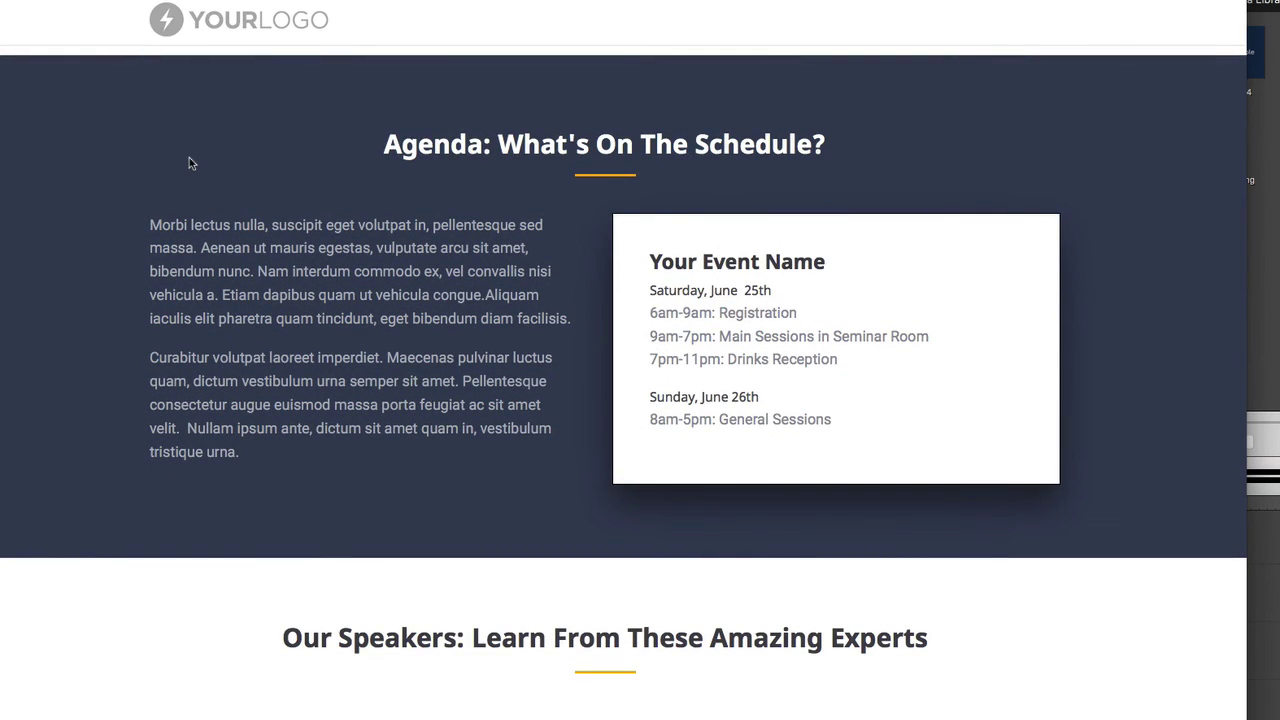
{"action": "left_click", "coordinate": [370, 10]}
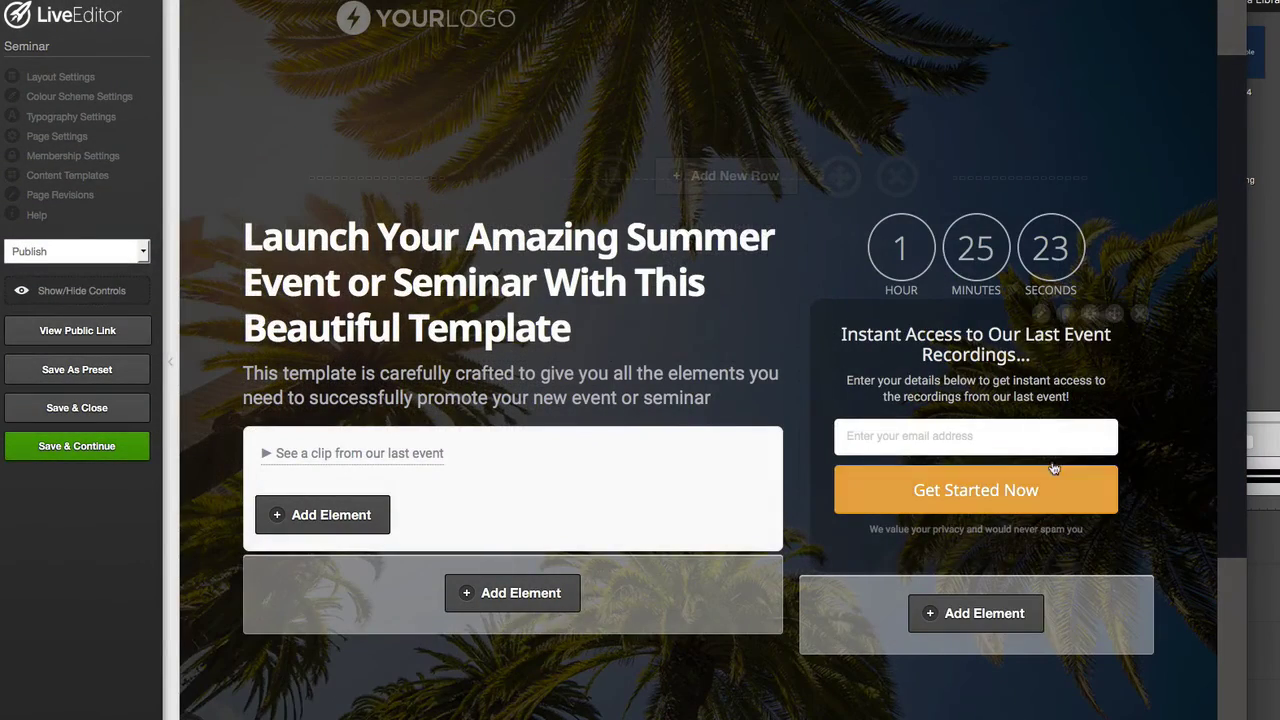
Step: Reopen the Scroll Enhancer's settings and put a dot before the Scroll to Element name to make it a class selector
{"action": "scroll", "coordinate": [1054, 468], "scroll_direction": "down", "scroll_amount": 4}
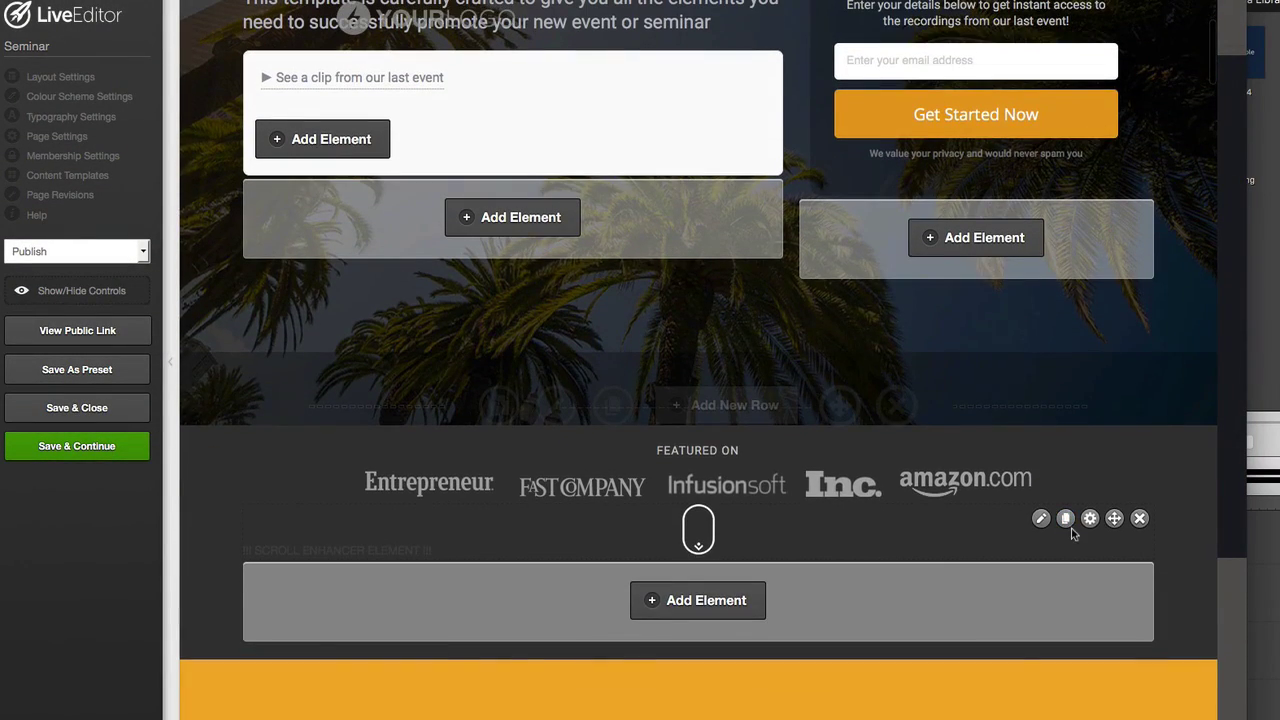
{"action": "left_click", "coordinate": [1090, 519]}
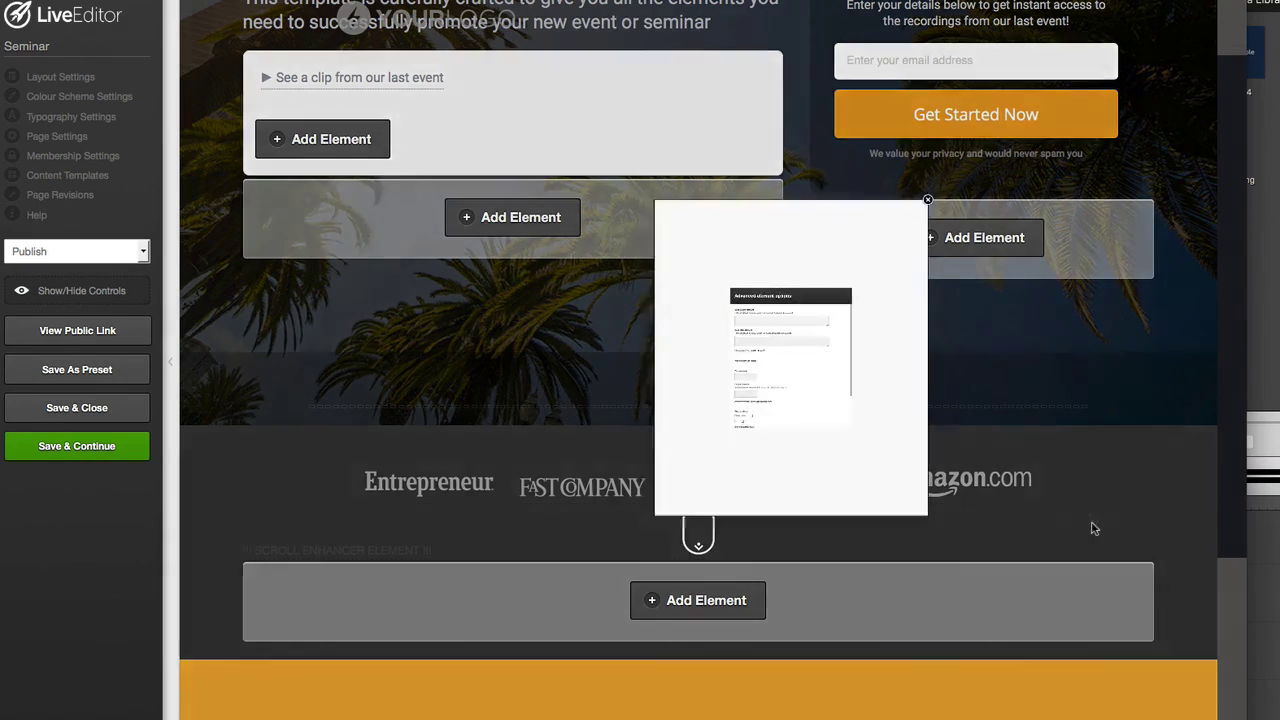
{"action": "left_click", "coordinate": [1097, 6]}
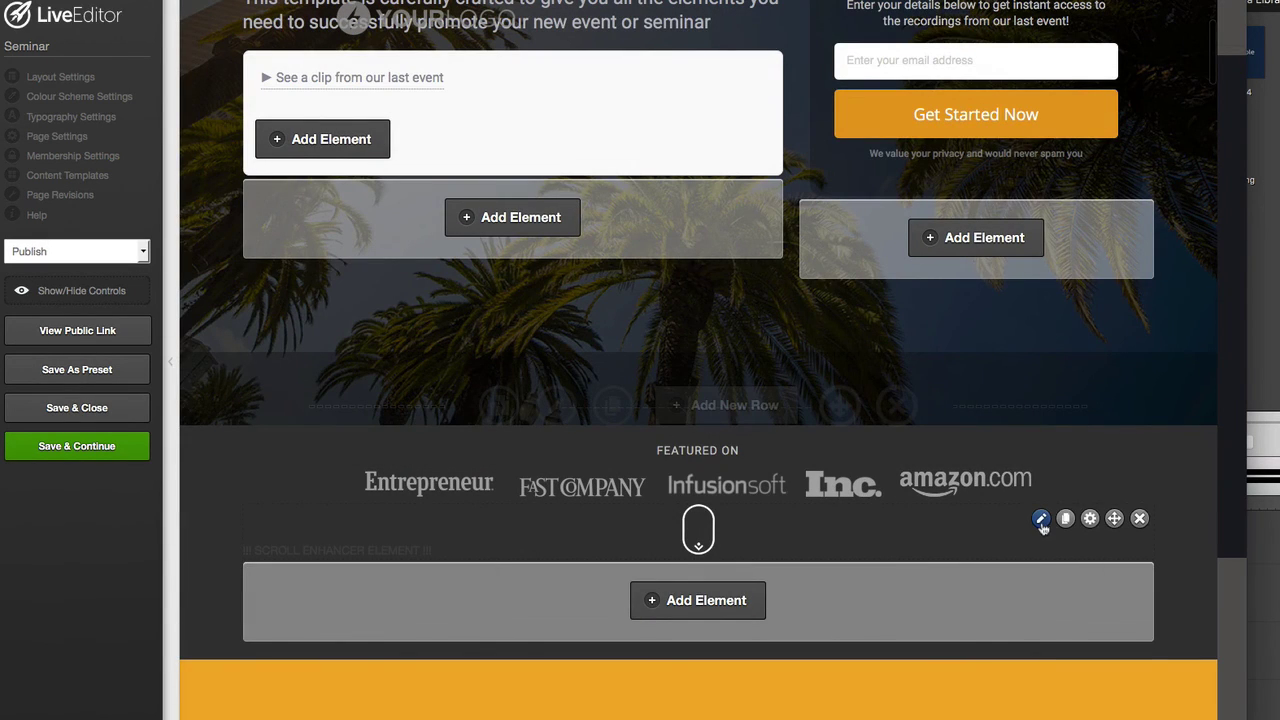
{"action": "left_click", "coordinate": [1041, 519]}
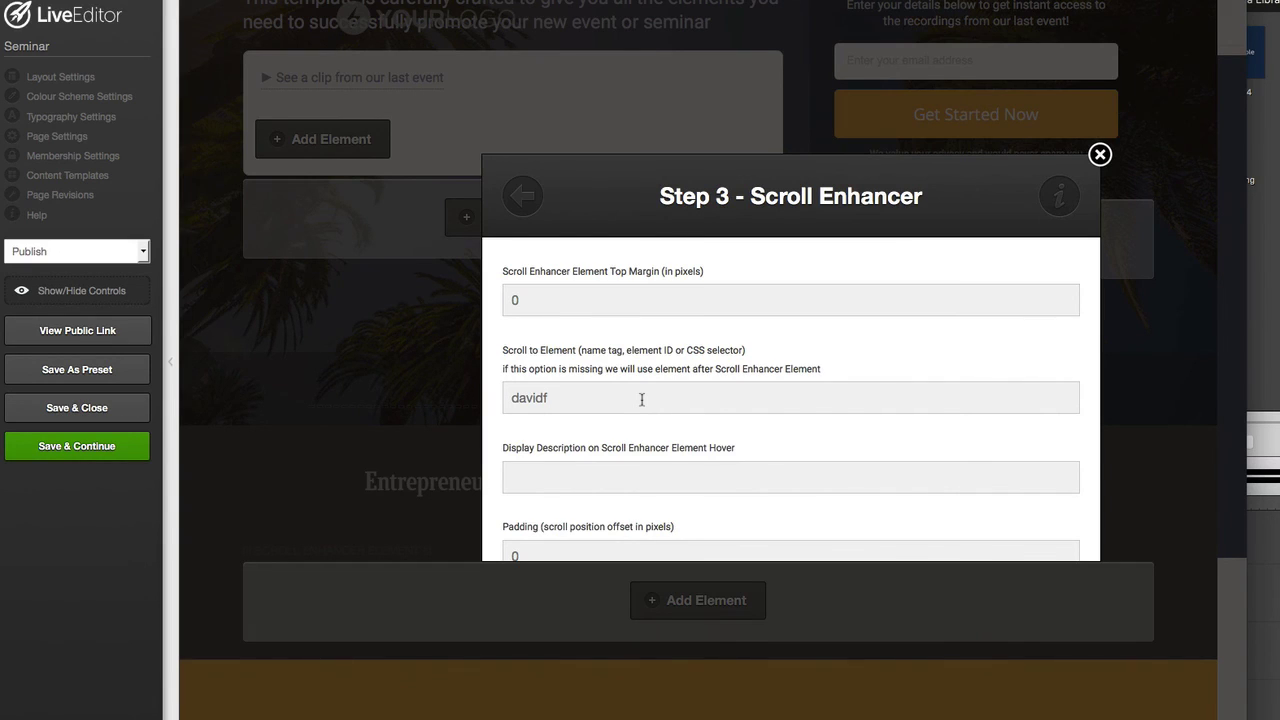
{"action": "left_click", "coordinate": [641, 399]}
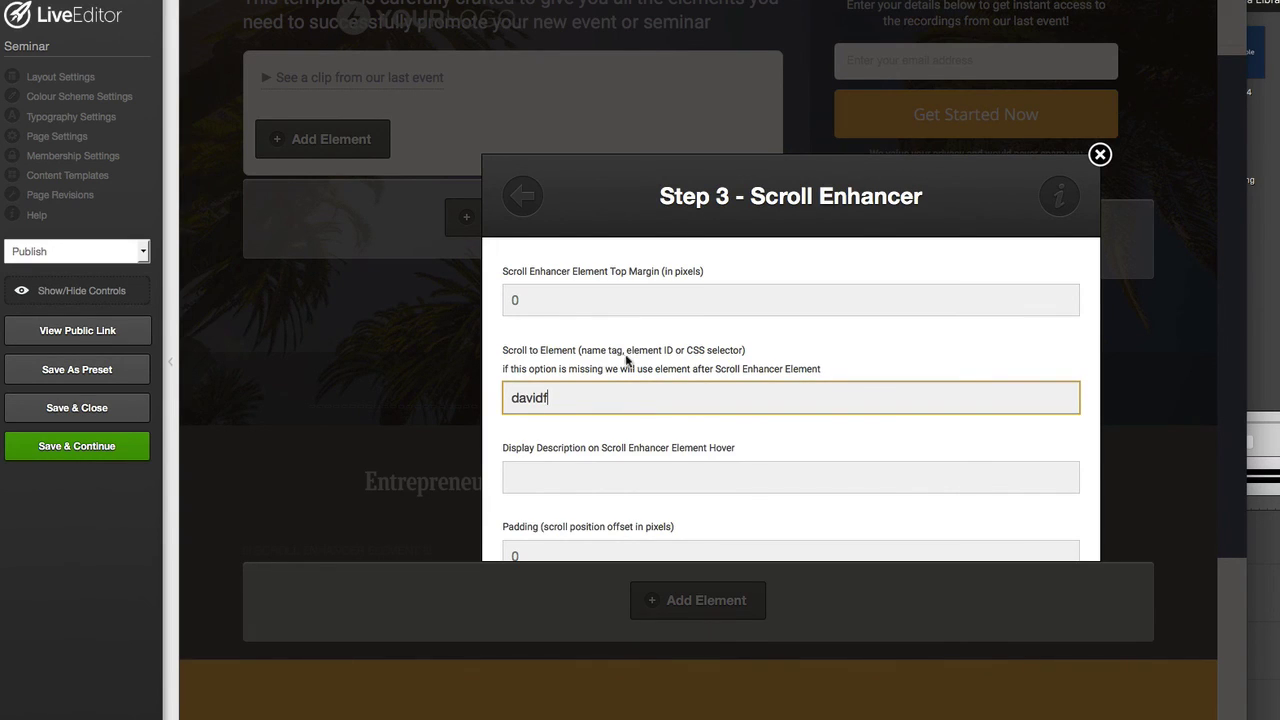
{"action": "left_click", "coordinate": [511, 397]}
{"action": "type", "text": "."}
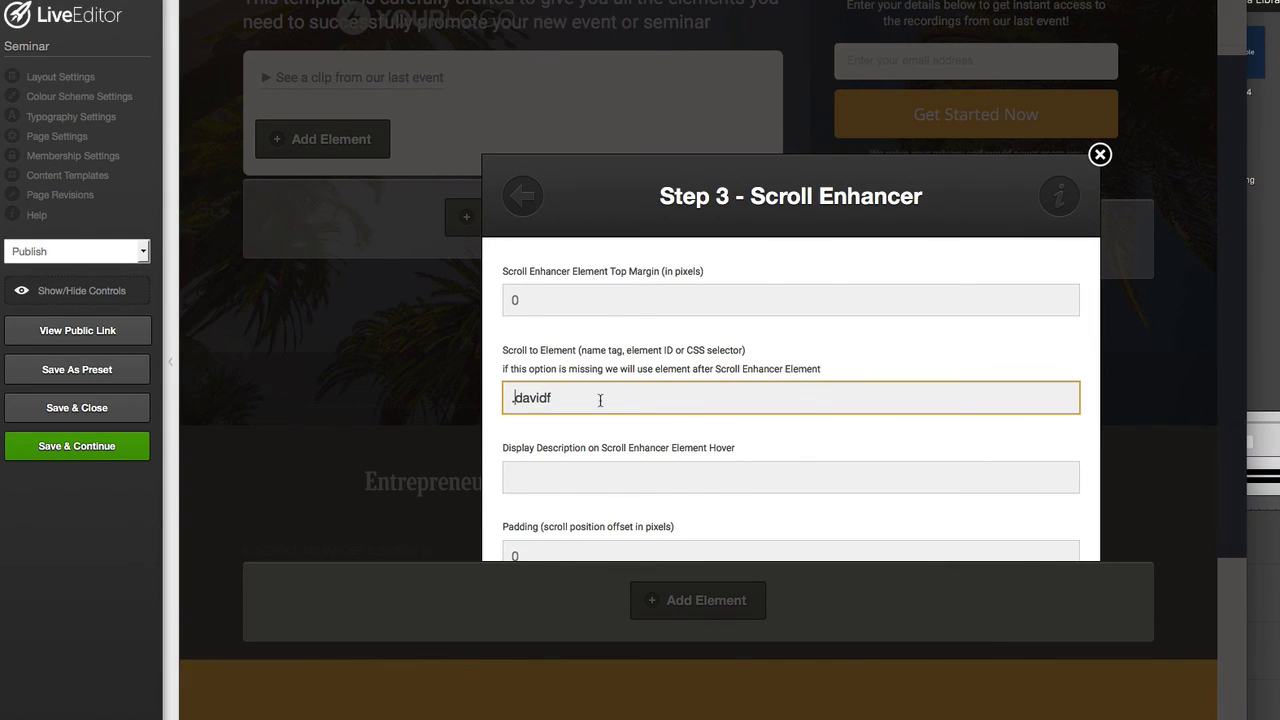